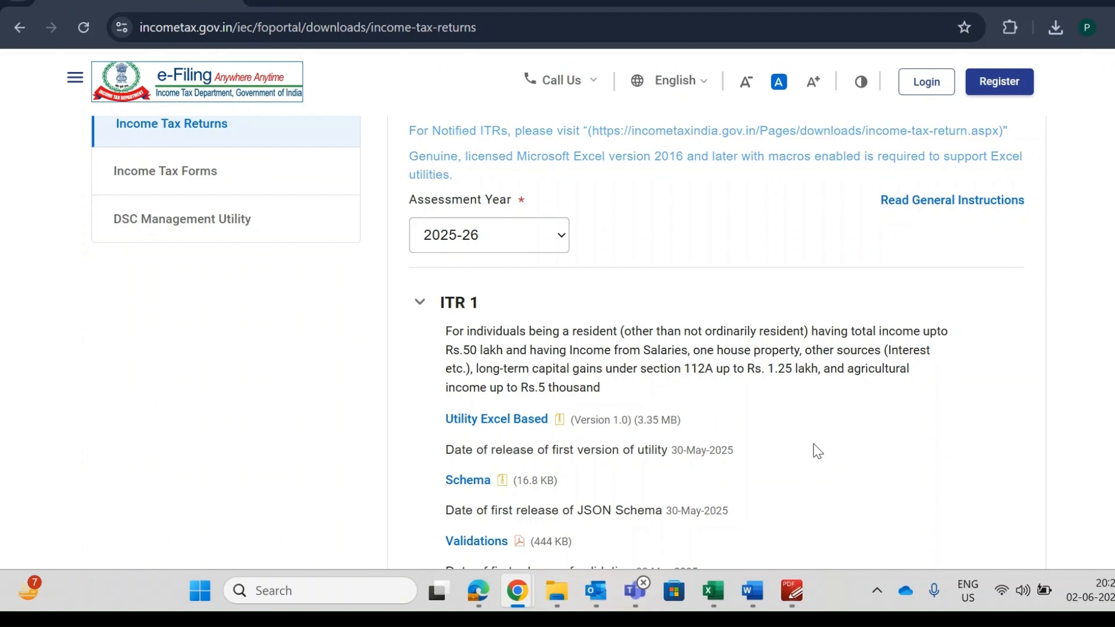
# - Examine the ITR 1 eligibility description and available utilities for assessment year 2025-26 on the Income Tax Returns downloads page
pyautogui.scroll(2, 802, 287)
pyautogui.scroll(1, 805, 294)
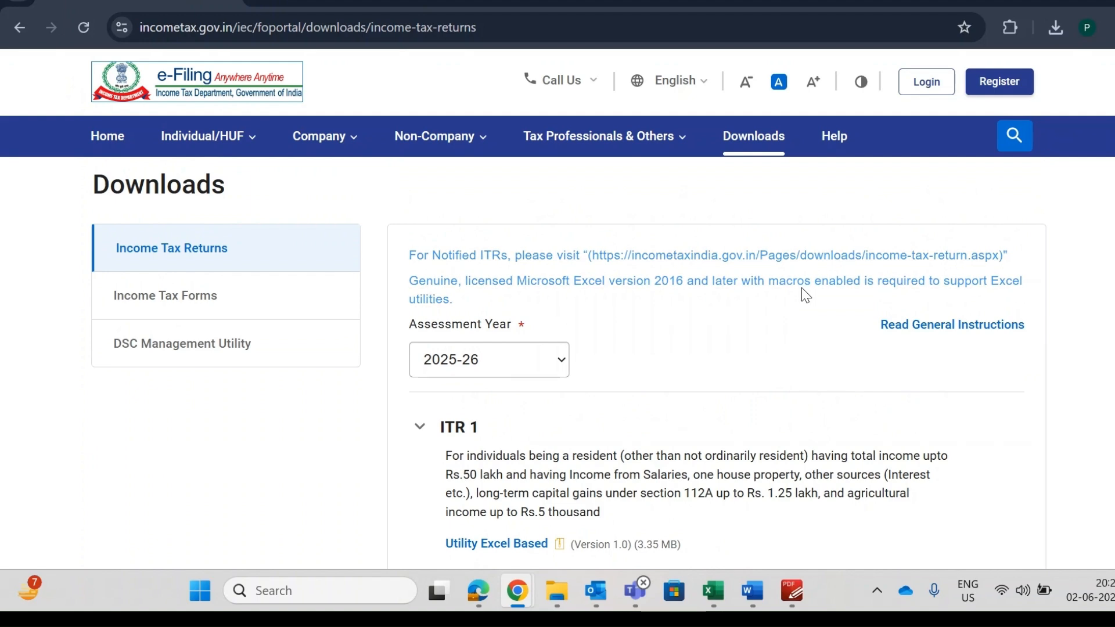
pyautogui.scroll(-2, 729, 380)
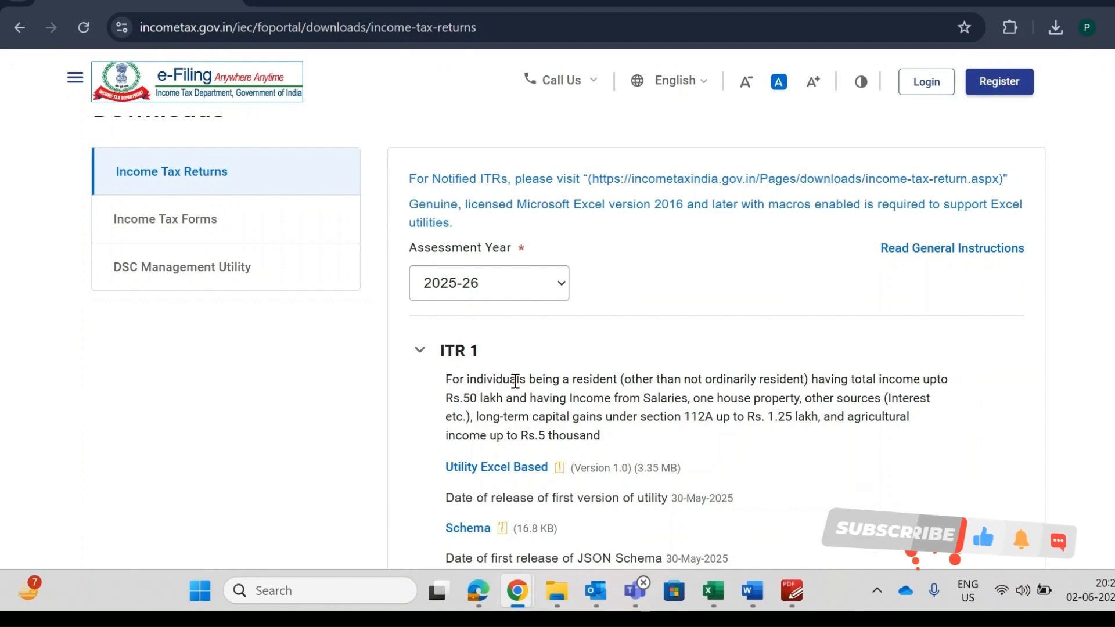
pyautogui.moveTo(516, 380); pyautogui.dragTo(734, 376)
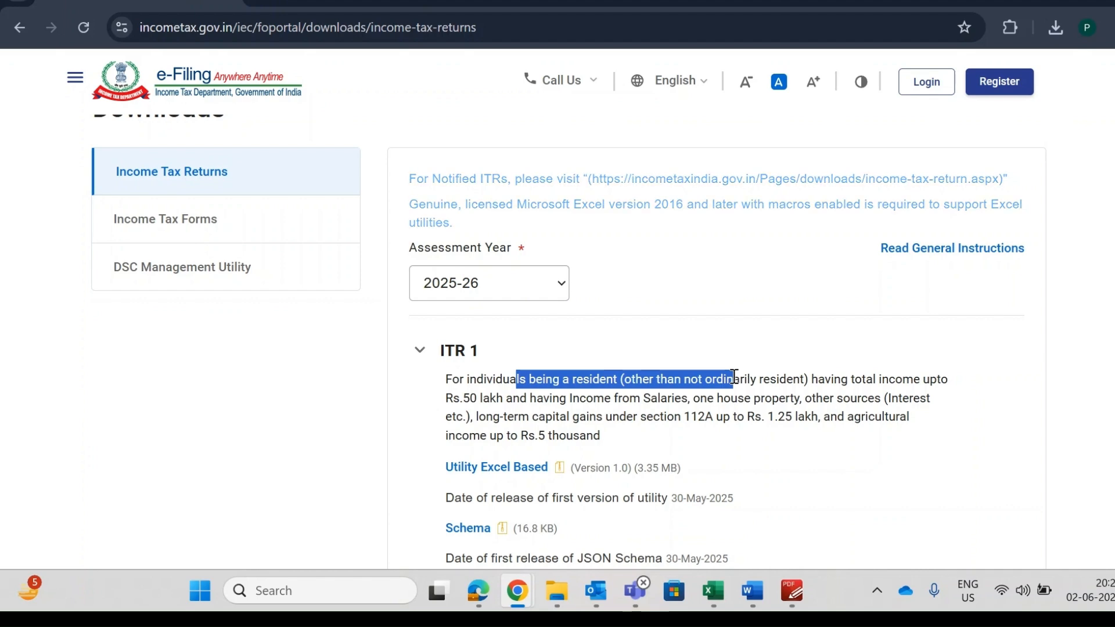
pyautogui.scroll(-1, 719, 422)
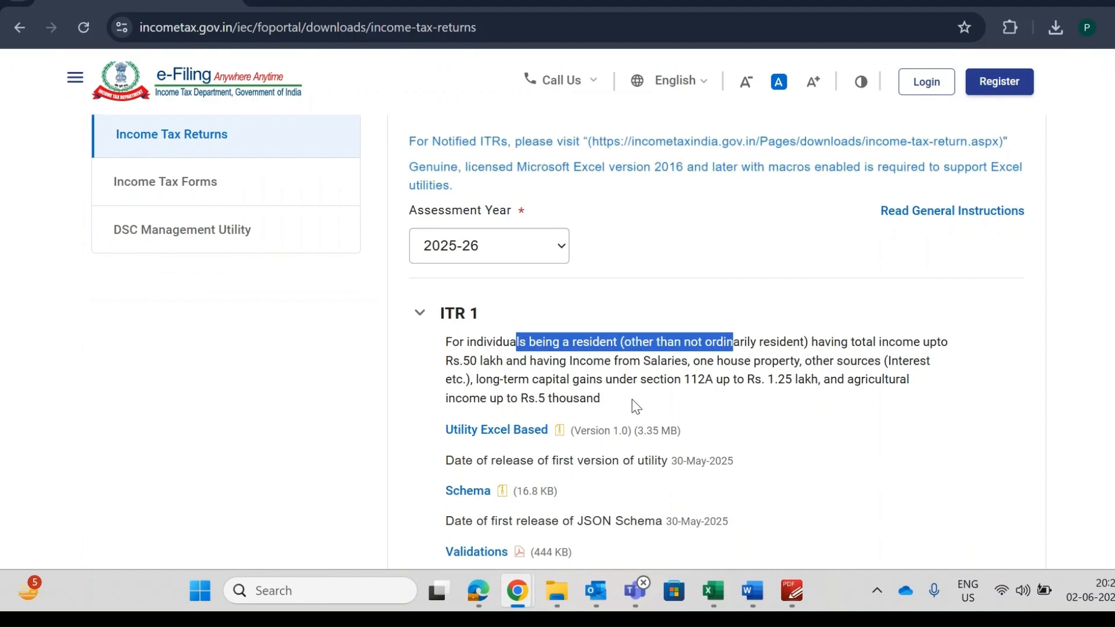
pyautogui.scroll(-1, 667, 396)
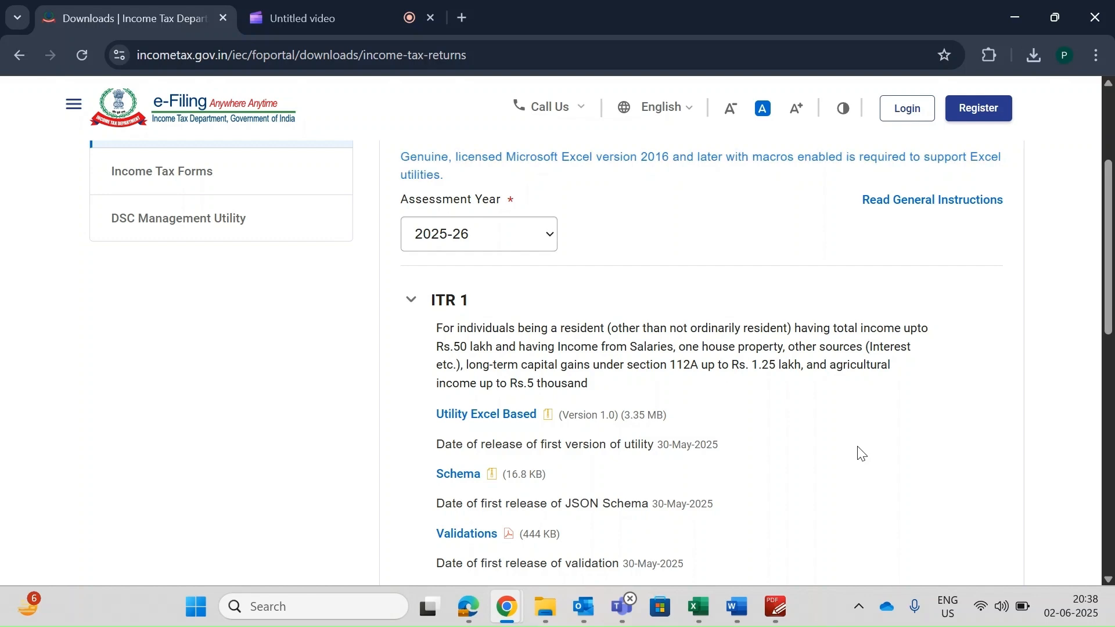
# - Switch to the ITR1_Computation_Connected workbook in Excel and go through the Assessee Information entries down to the tax regime
pyautogui.click(697, 607)
pyautogui.click(784, 511)
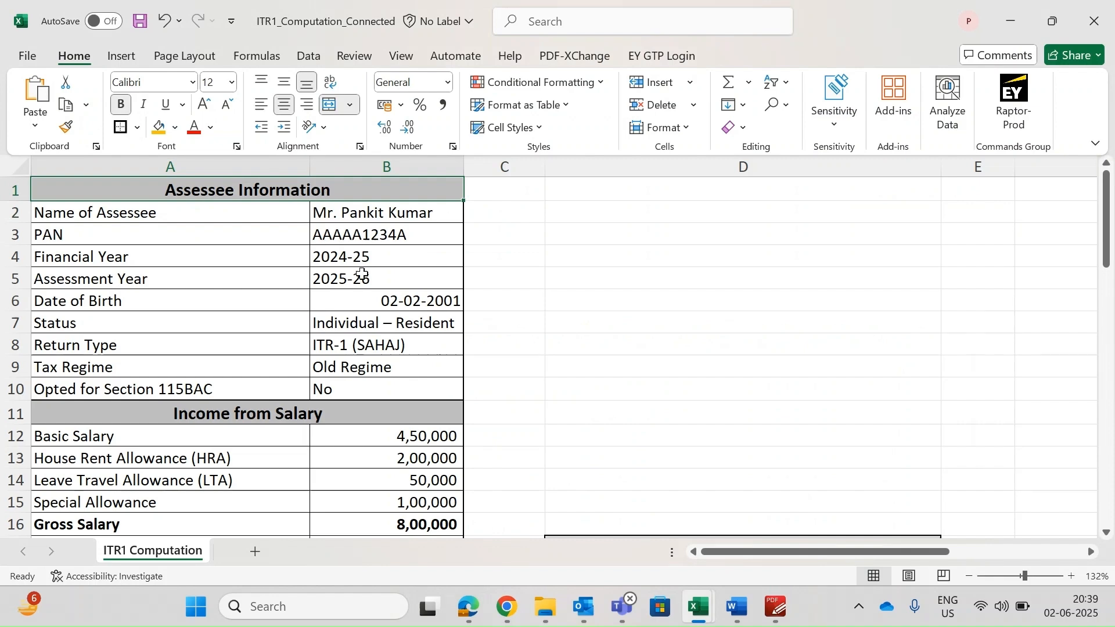
pyautogui.scroll(-1, 361, 261)
pyautogui.scroll(1, 348, 219)
pyautogui.click(348, 218)
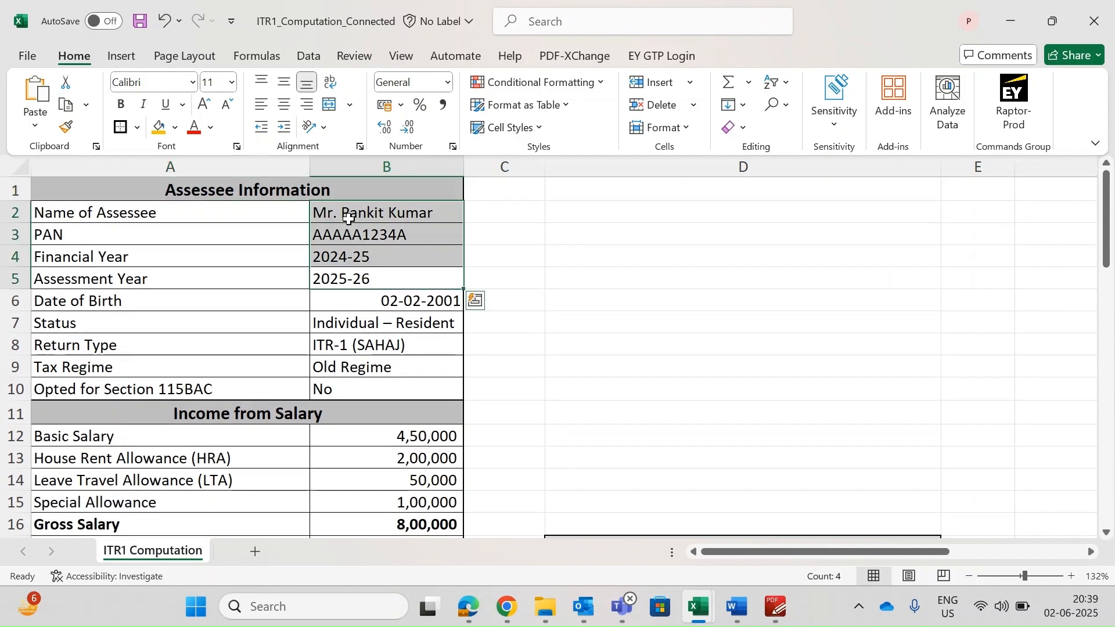
pyautogui.press('Down')
pyautogui.press('Up')
pyautogui.press('Up')
pyautogui.press('Up')
pyautogui.press('Down')
pyautogui.press('Down')
pyautogui.press('Down')
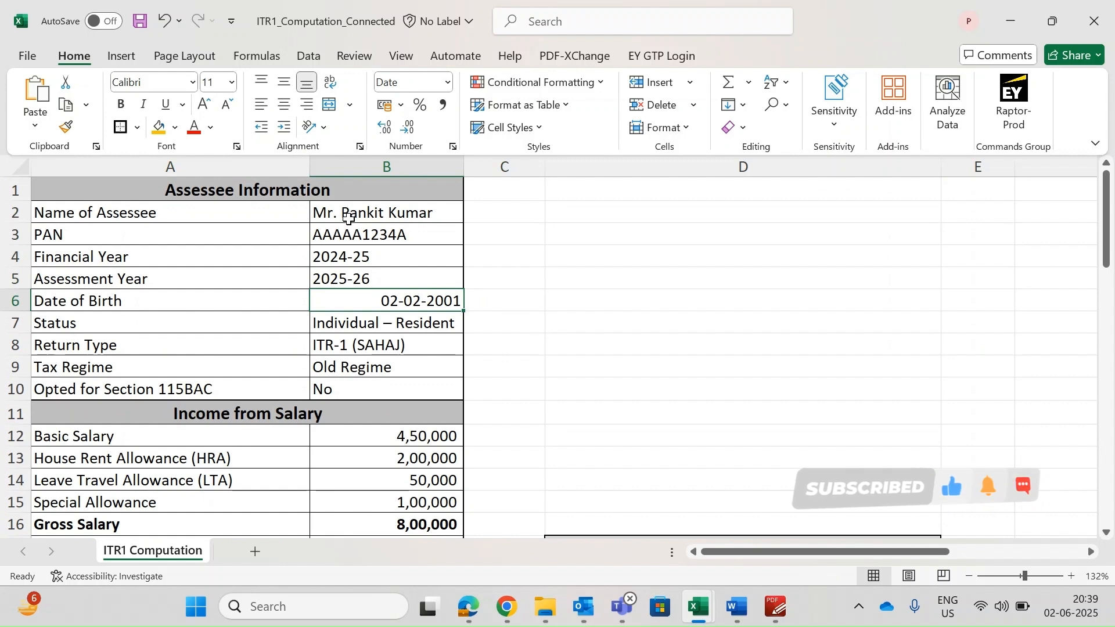
pyautogui.press('Down')
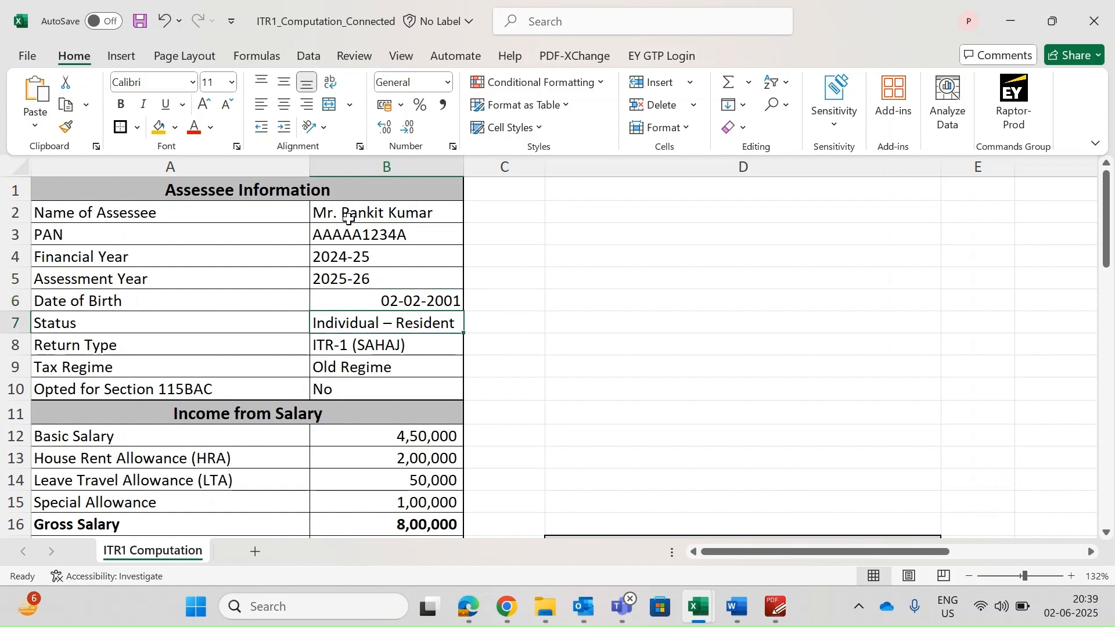
pyautogui.press('Down')
pyautogui.press('Down')
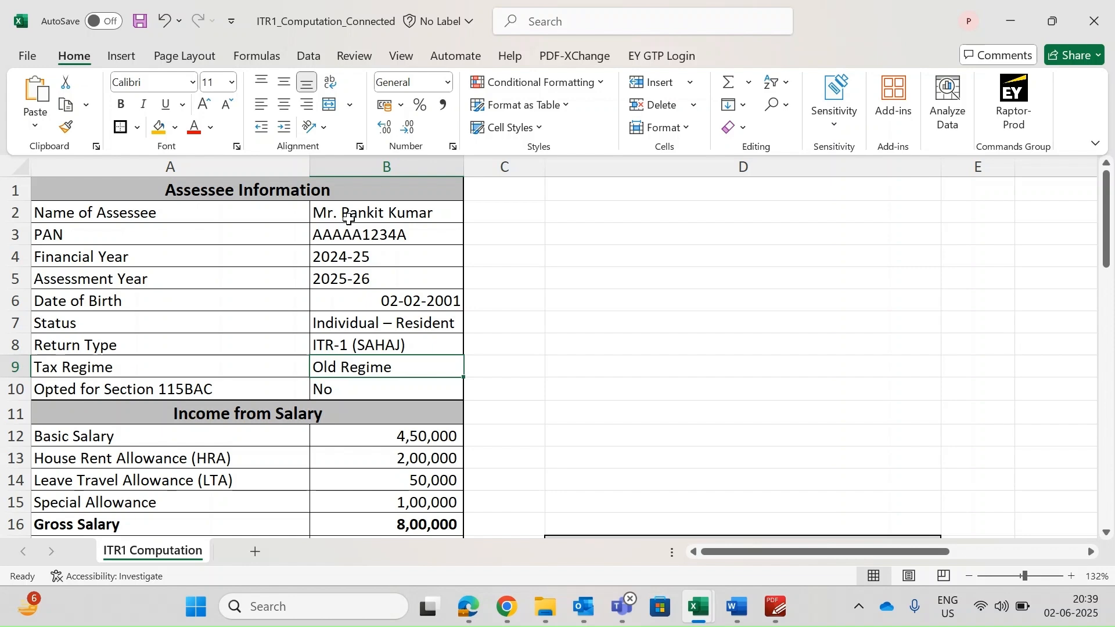
# - Review the salary components from Basic Salary to Special Allowance in the Income from Salary section
pyautogui.scroll(-2, 381, 374)
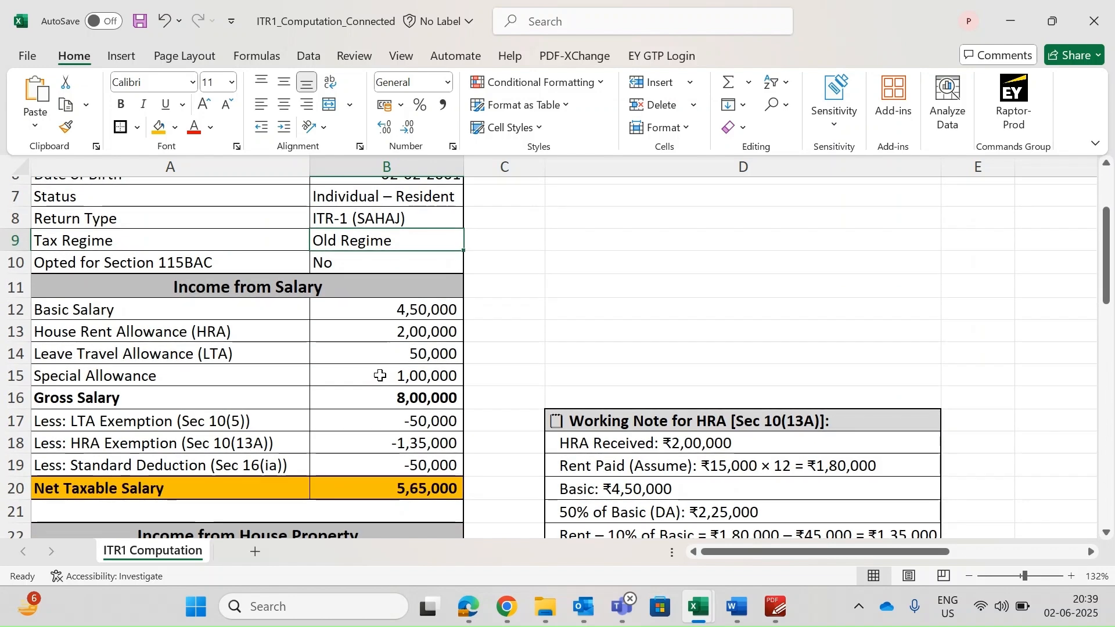
pyautogui.click(329, 303)
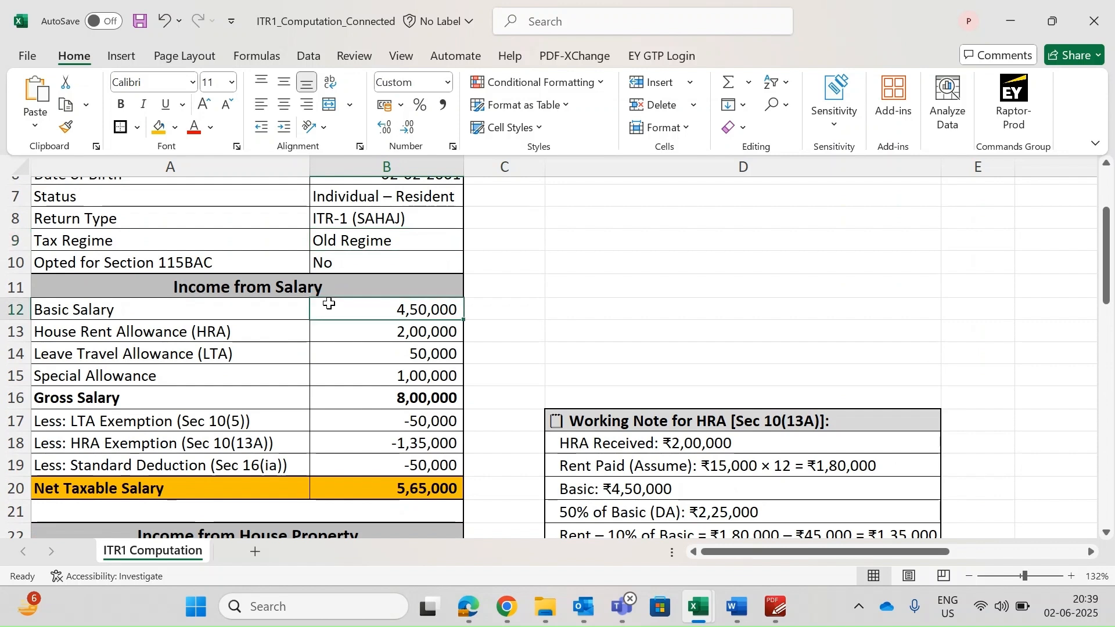
pyautogui.hotkey('shift', 'Down')
pyautogui.hotkey('shift', 'Down')
pyautogui.hotkey('shift', 'Down')
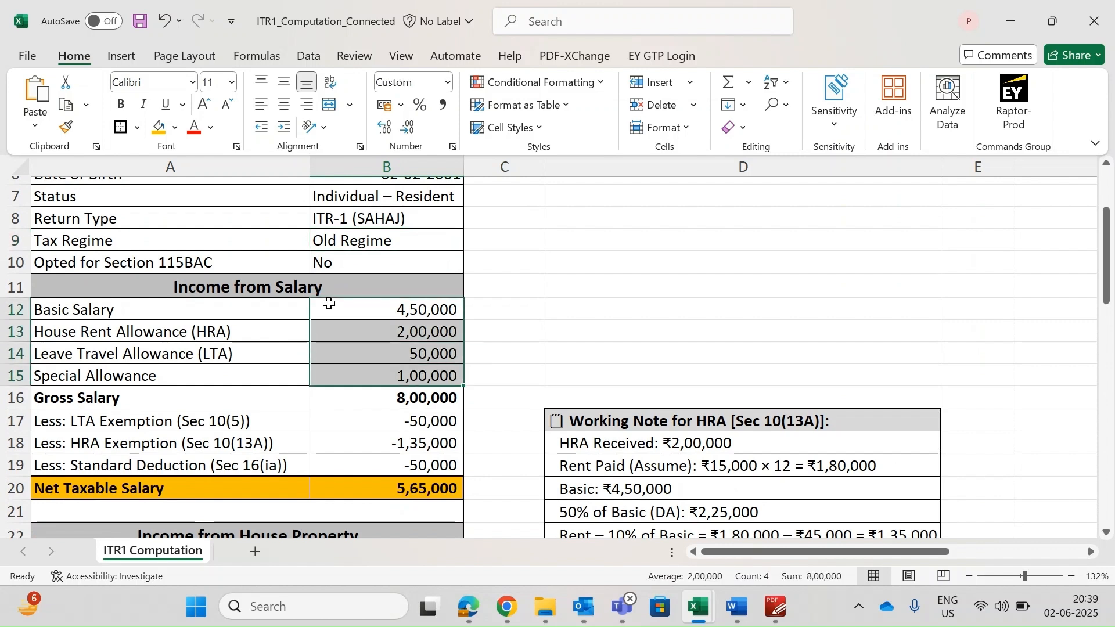
pyautogui.press('Up')
pyautogui.press('Down')
pyautogui.hotkey('shift', 'Down')
pyautogui.hotkey('shift', 'Down')
pyautogui.hotkey('shift', 'Down')
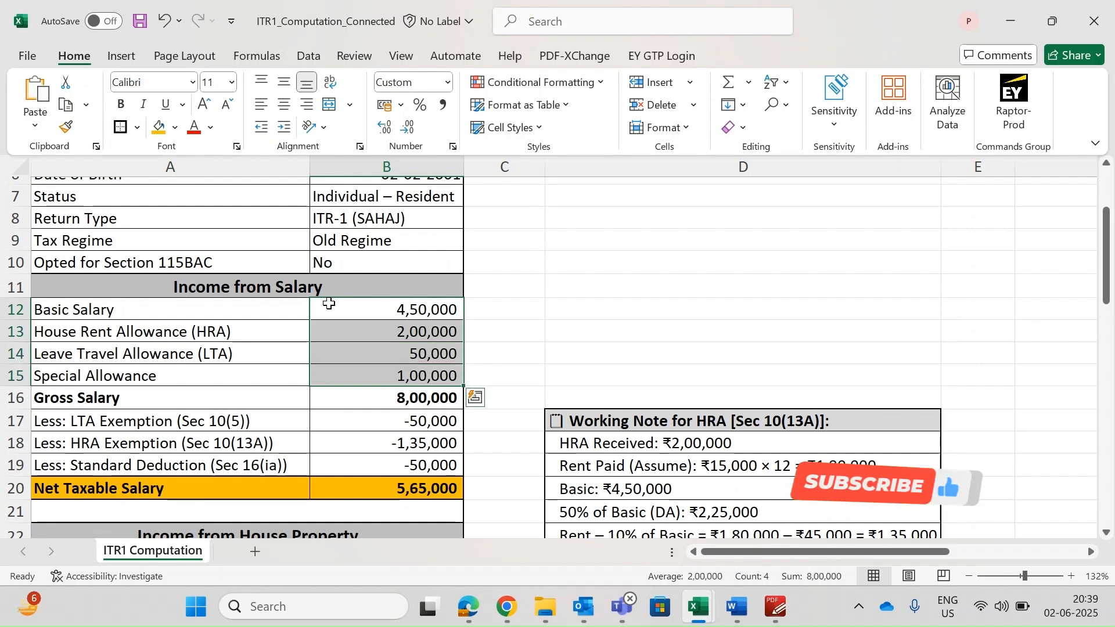
# - Check the LTA and HRA exemptions against the HRA working note for Section 10(13A)
pyautogui.press('Down')
pyautogui.press('Down')
pyautogui.press('Down')
pyautogui.press('Down')
pyautogui.press('Down')
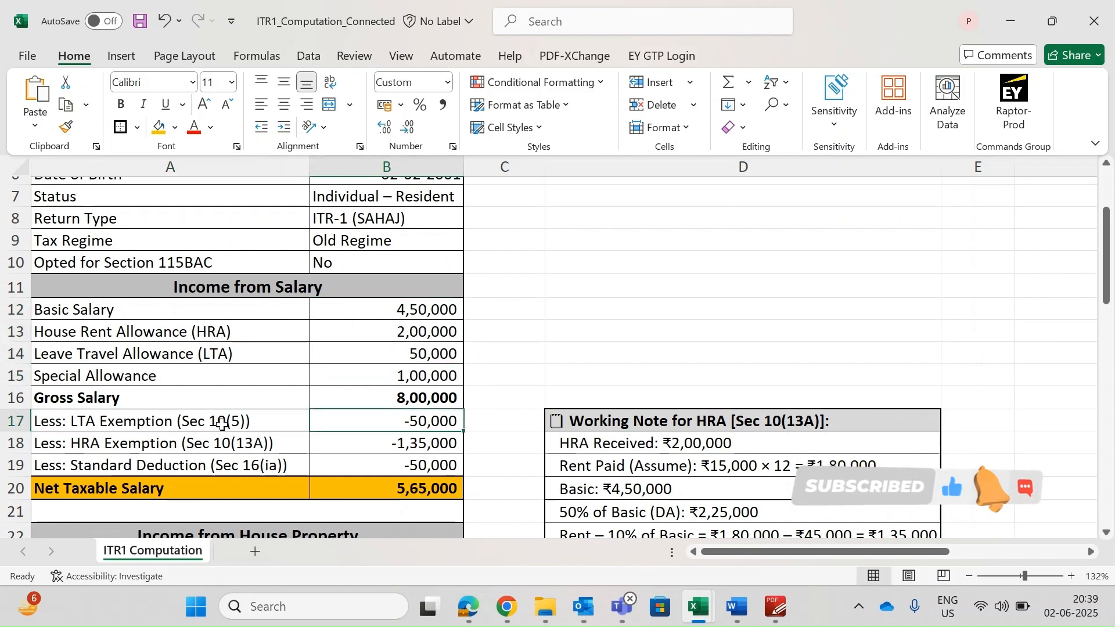
pyautogui.press('Down')
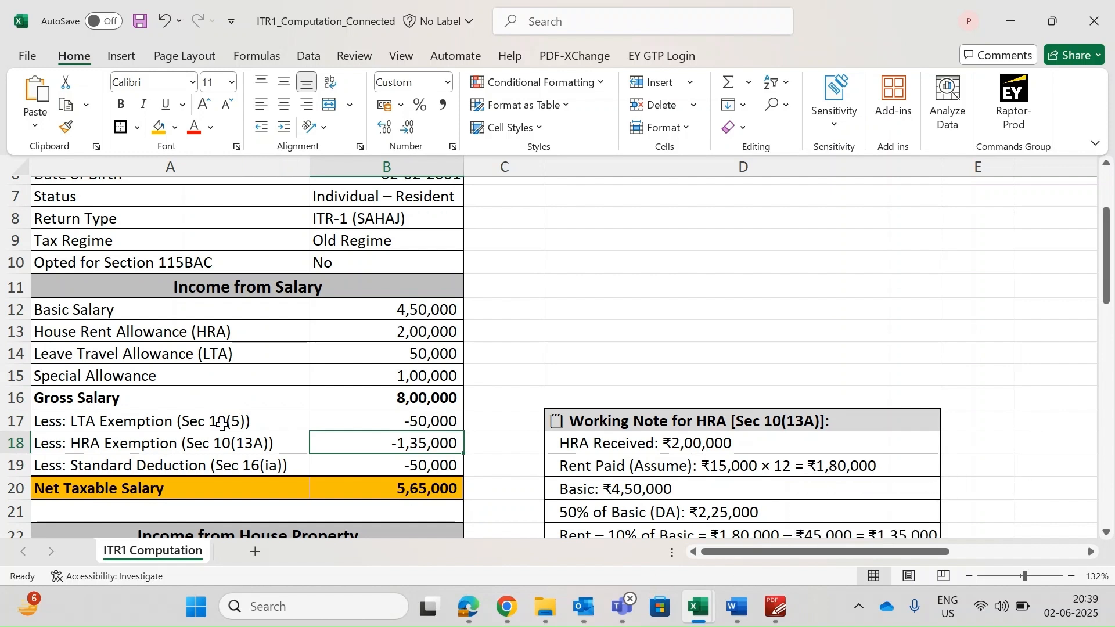
pyautogui.click(131, 440)
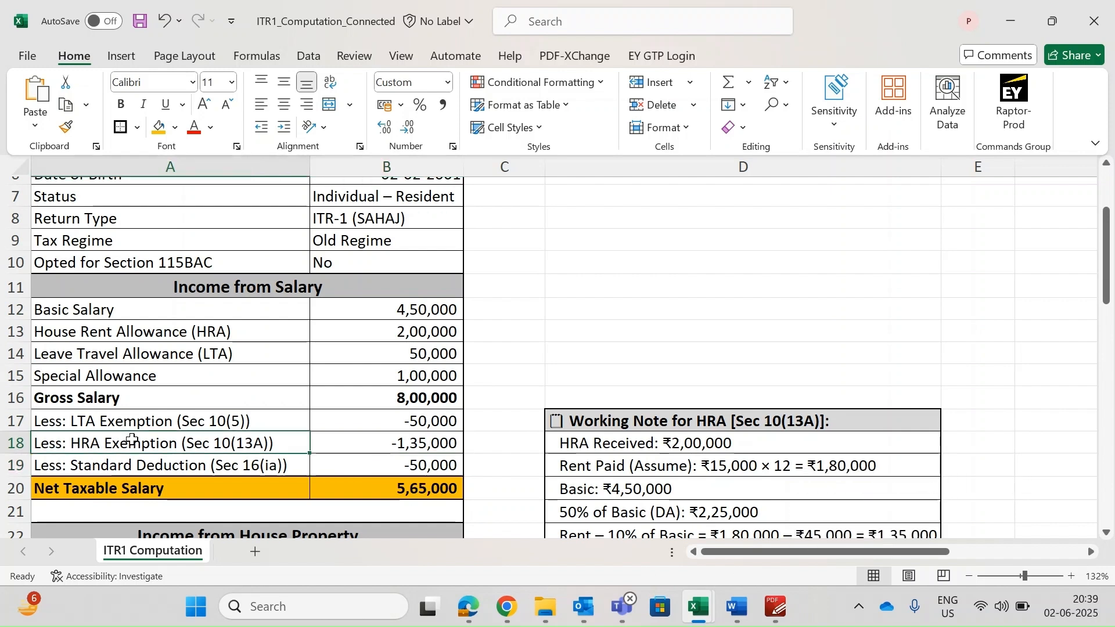
pyautogui.press('Right')
pyautogui.scroll(-2, 131, 440)
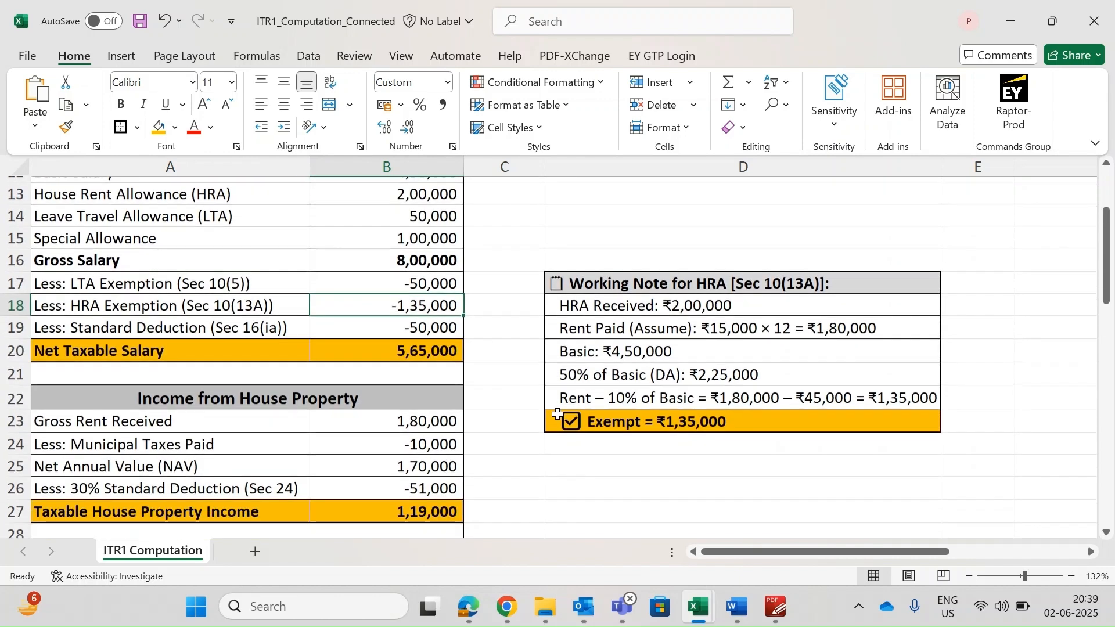
pyautogui.moveTo(615, 284); pyautogui.dragTo(661, 395)
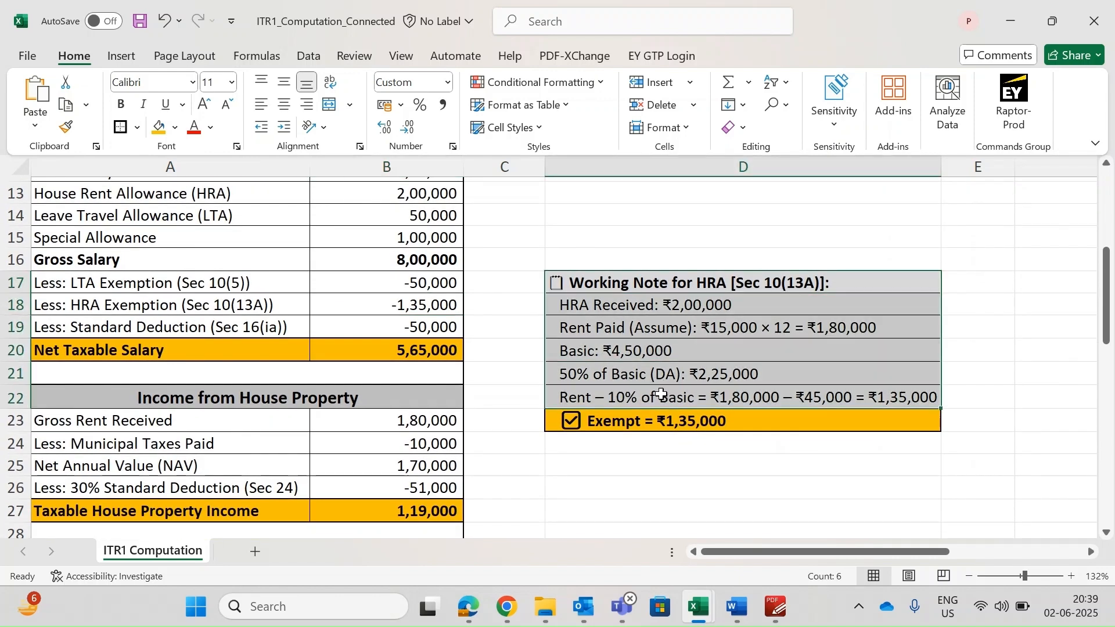
pyautogui.click(731, 302)
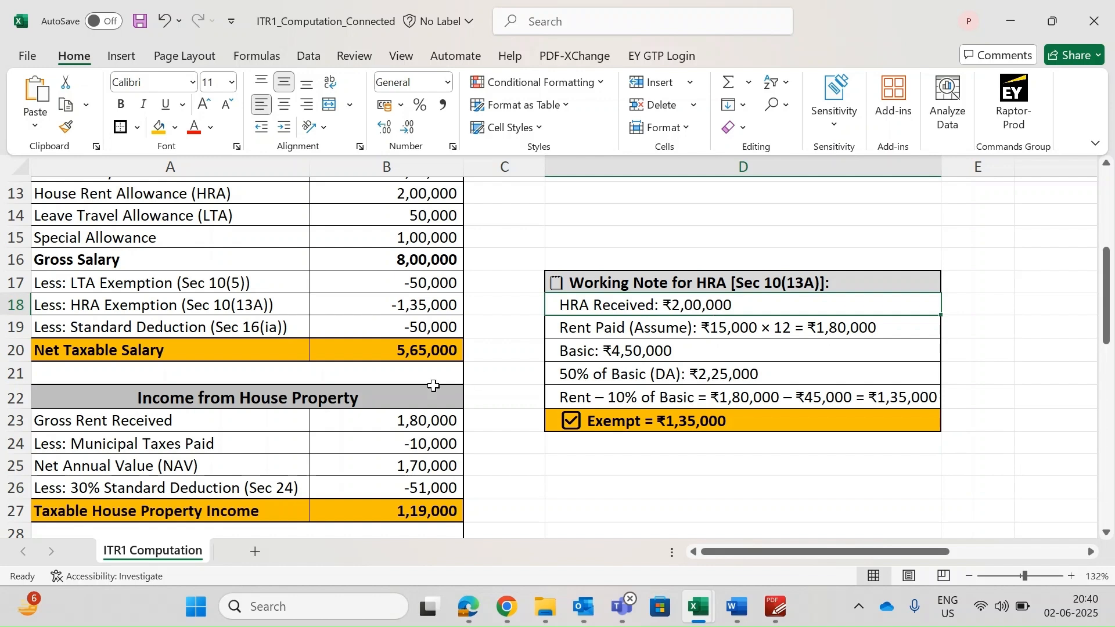
# - Review the Income from House Property section from Gross Rent Received to the 30% standard deduction
pyautogui.scroll(-1, 436, 386)
pyautogui.click(307, 326)
pyautogui.press('Down')
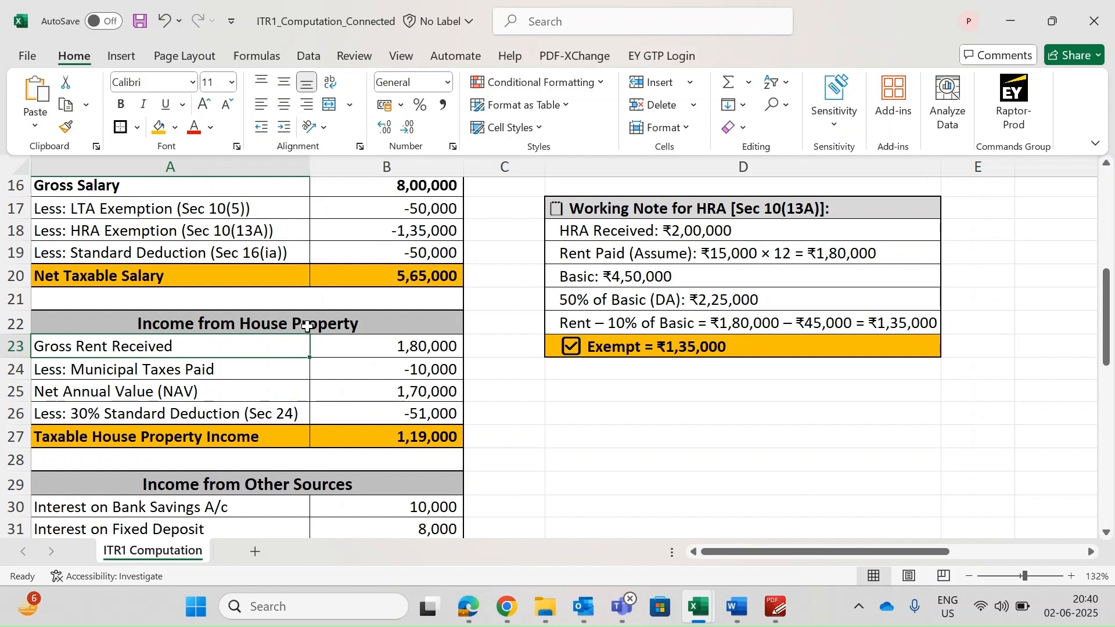
pyautogui.press('Right')
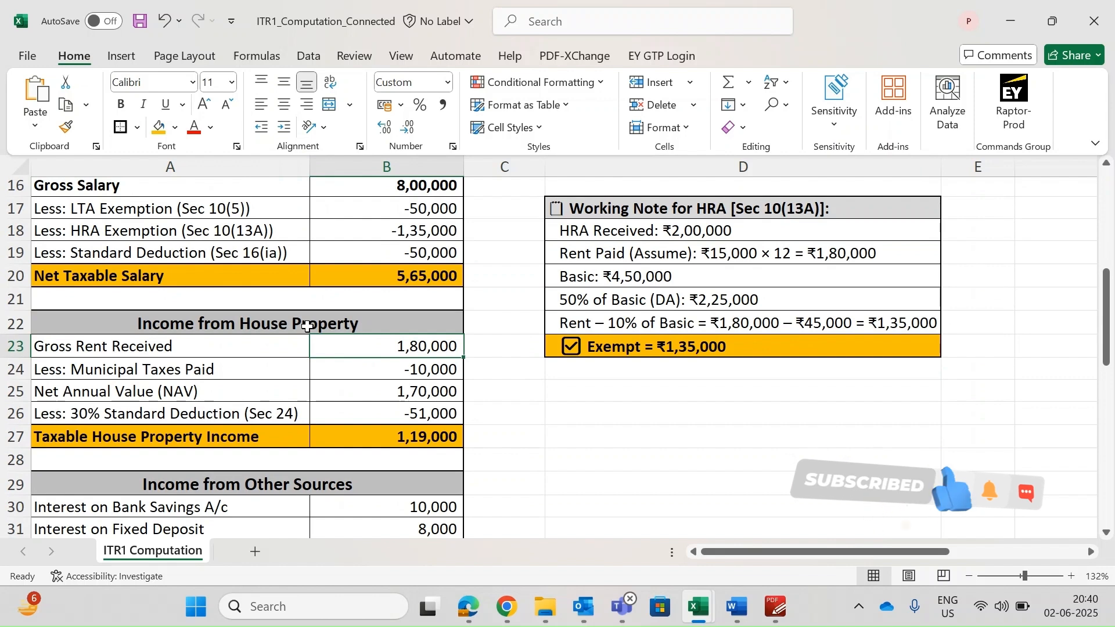
pyautogui.press('Down')
pyautogui.press('Down')
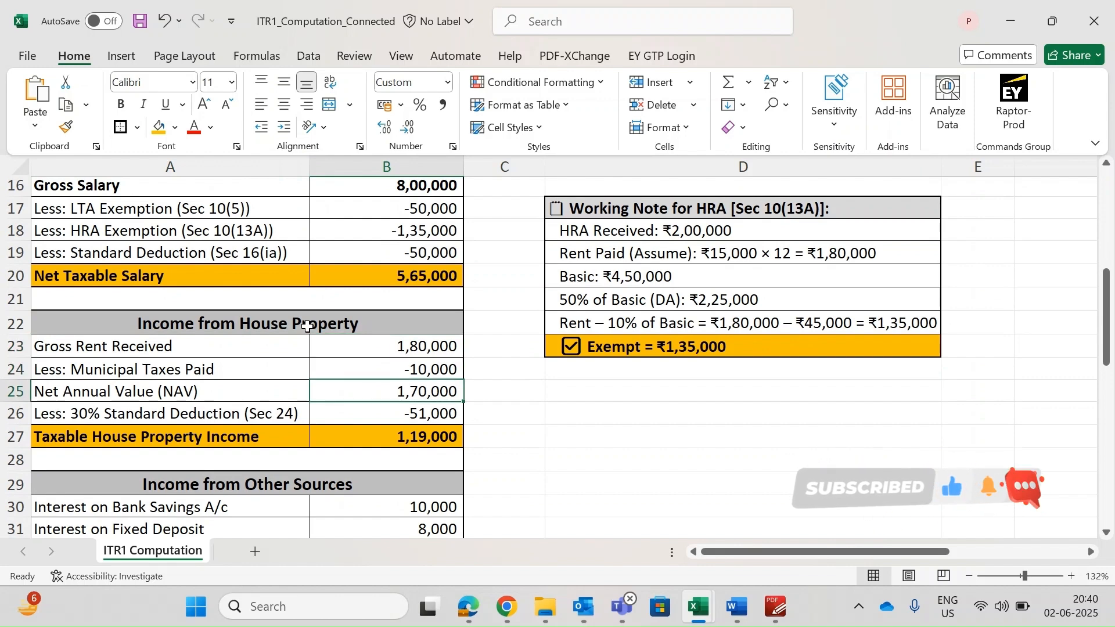
pyautogui.press('Down')
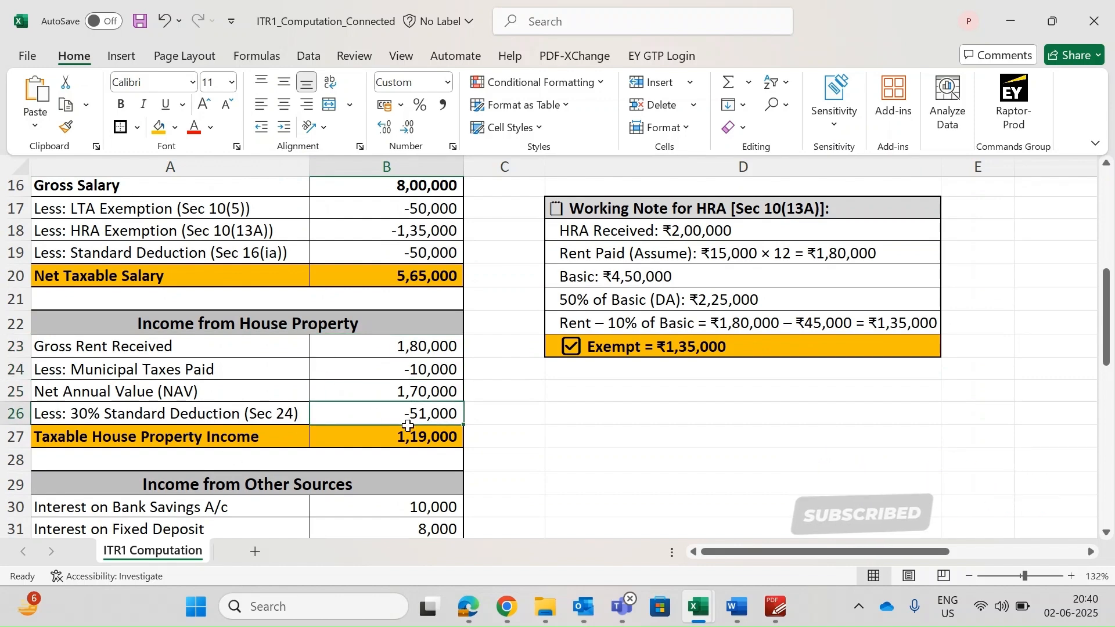
# - Review the savings account and fixed deposit interest under Income from Other Sources
pyautogui.scroll(-2, 416, 432)
pyautogui.click(273, 378)
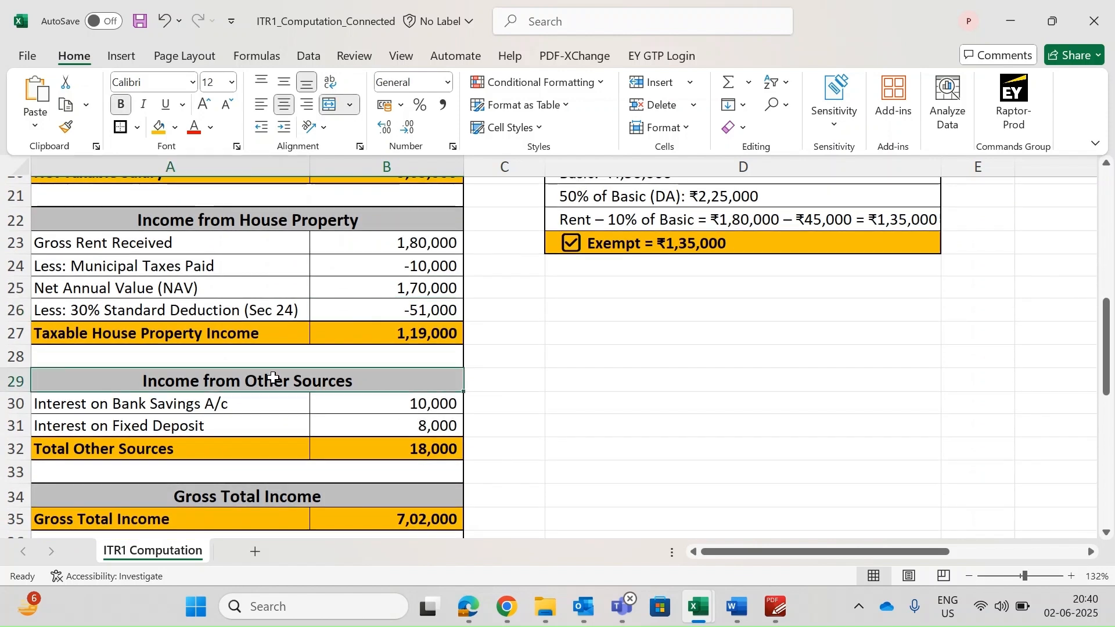
pyautogui.press('Down')
pyautogui.press('Right')
pyautogui.press('Down')
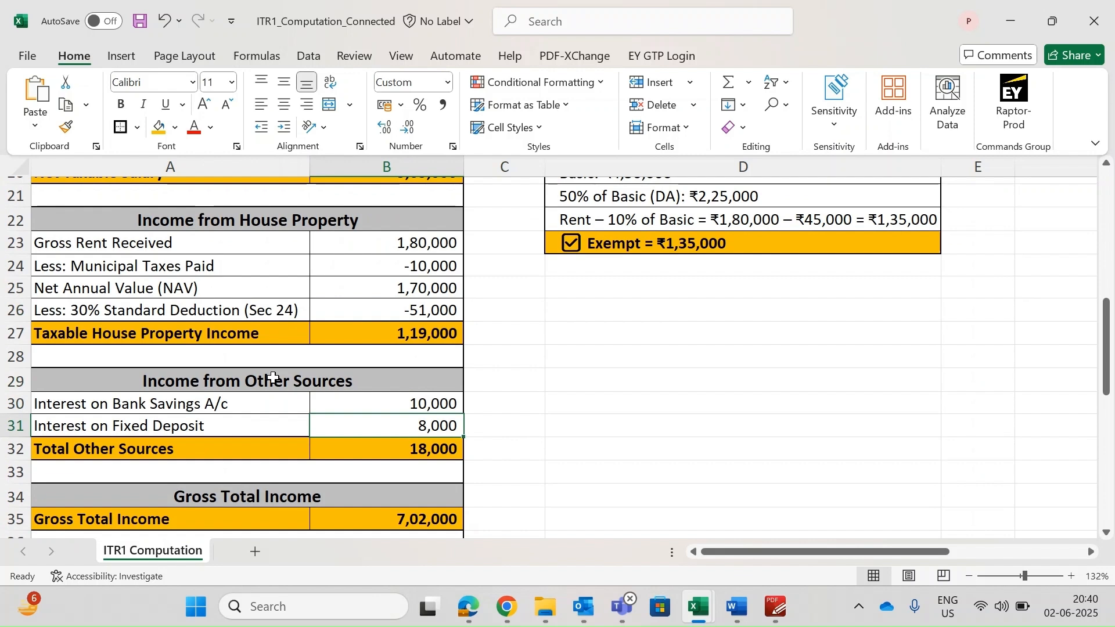
# - Review the Gross Total Income and the Chapter VI-A deductions for 80C and 80D
pyautogui.scroll(-2, 250, 389)
pyautogui.click(242, 405)
pyautogui.press('Right')
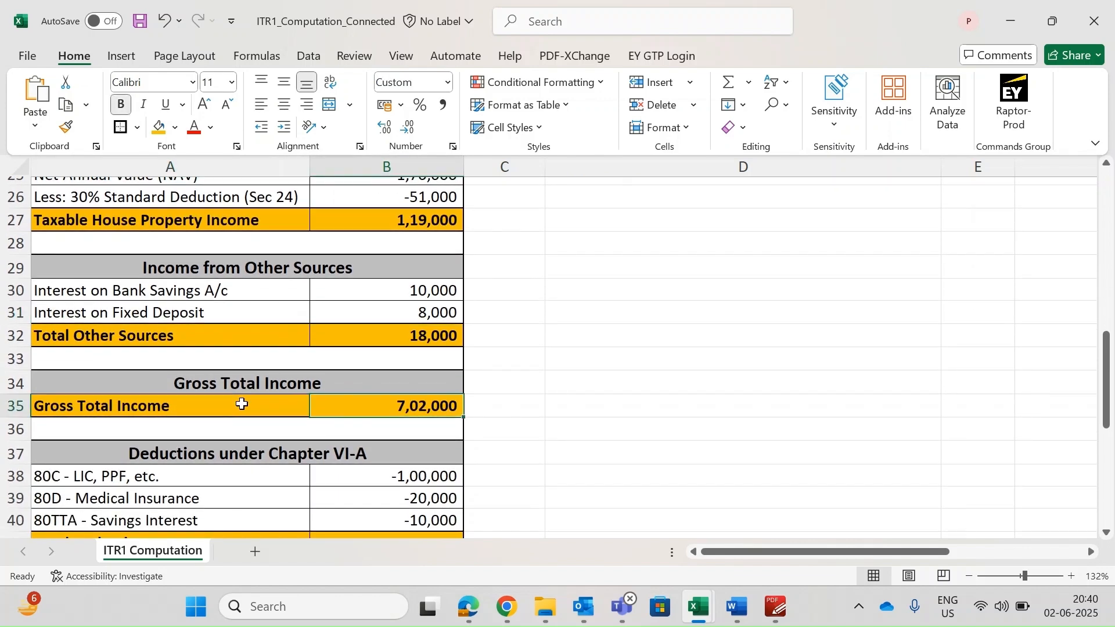
pyautogui.scroll(-2, 381, 456)
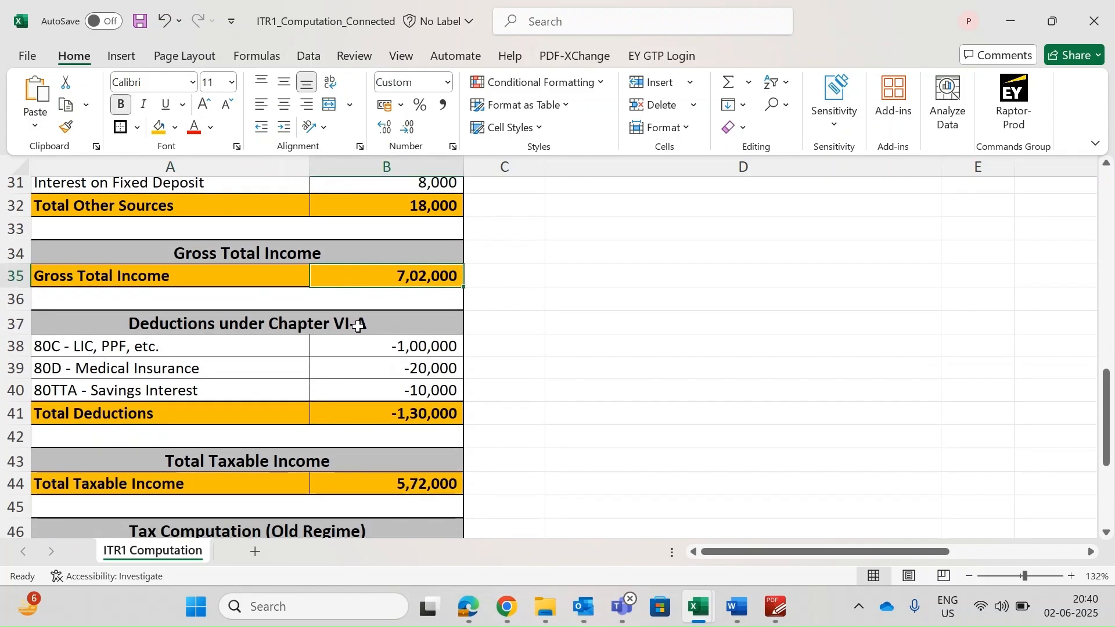
pyautogui.click(217, 361)
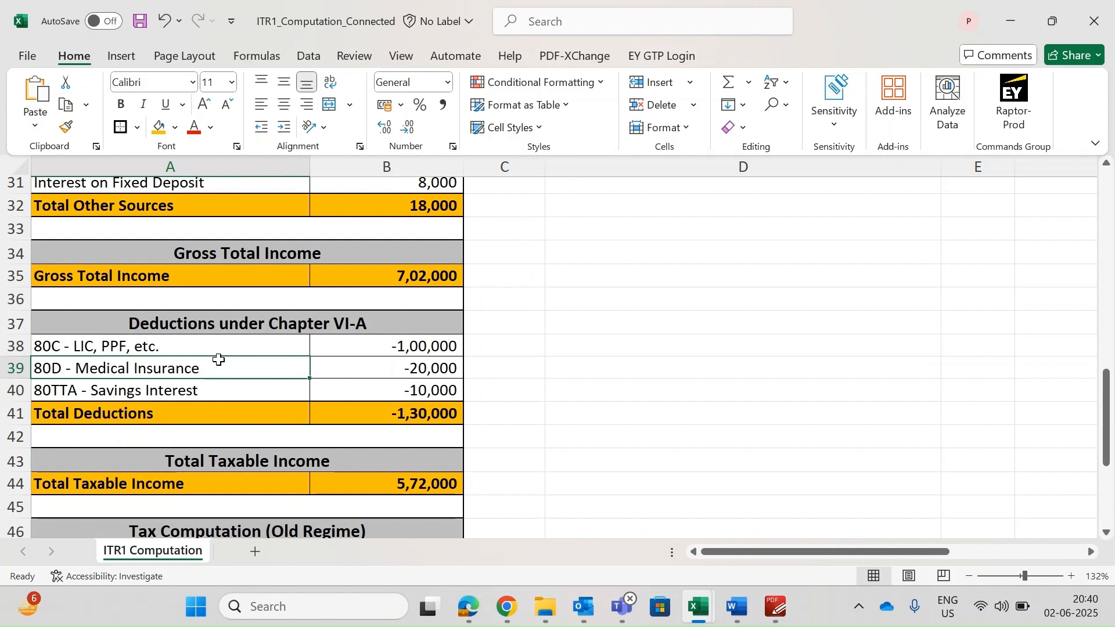
pyautogui.press('Up')
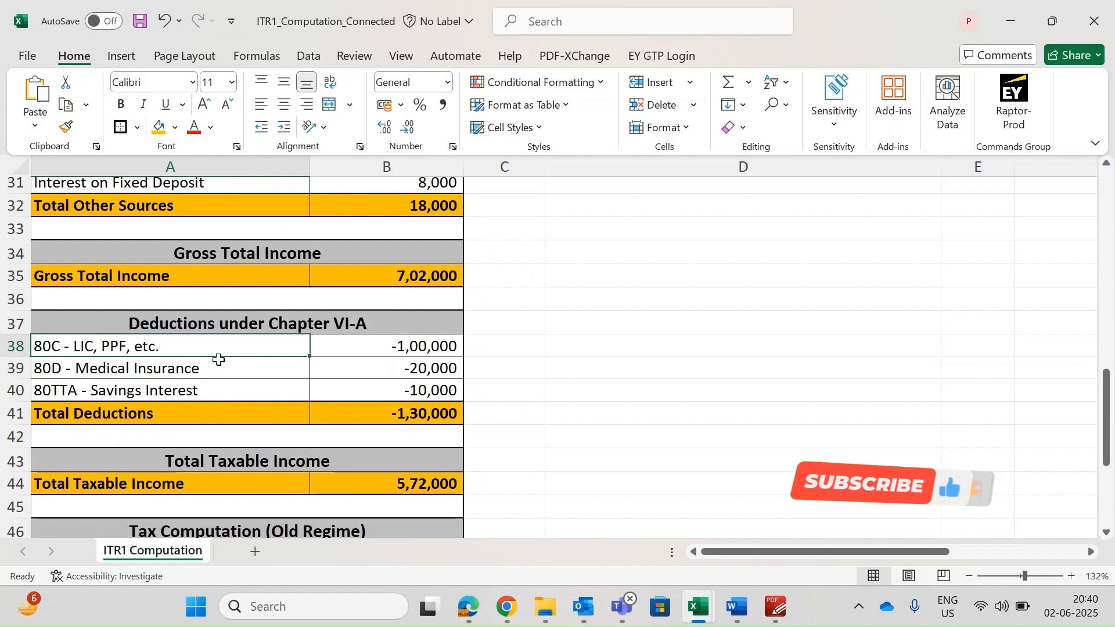
pyautogui.press('Right')
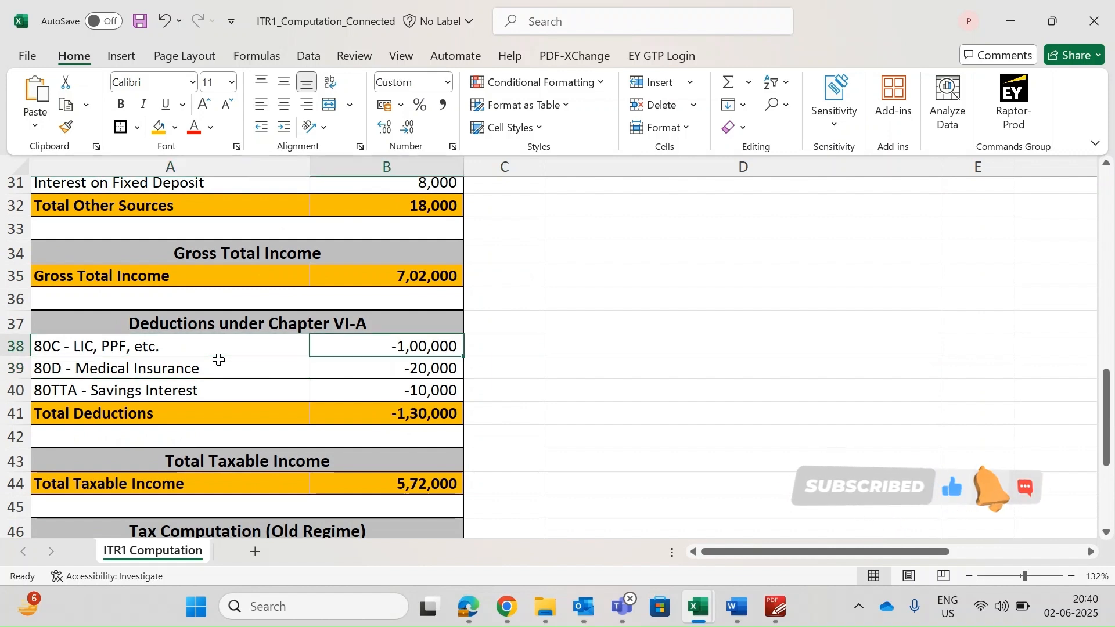
pyautogui.press('Down')
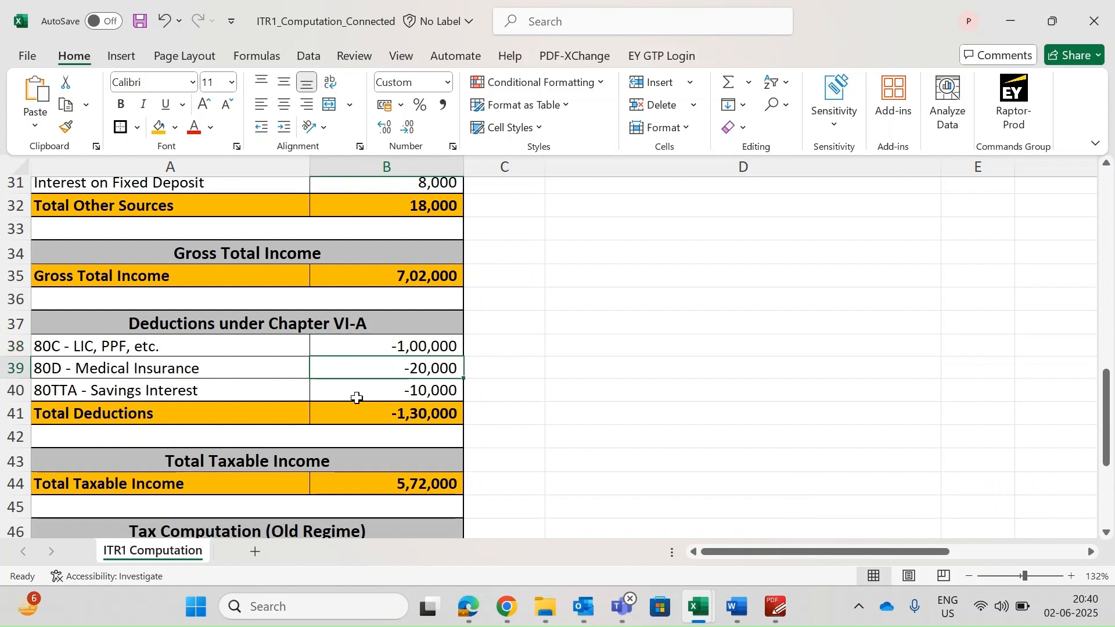
# - Look over the Total Taxable Income and the old-regime tax computation, and return to the income sections
pyautogui.scroll(-1, 357, 398)
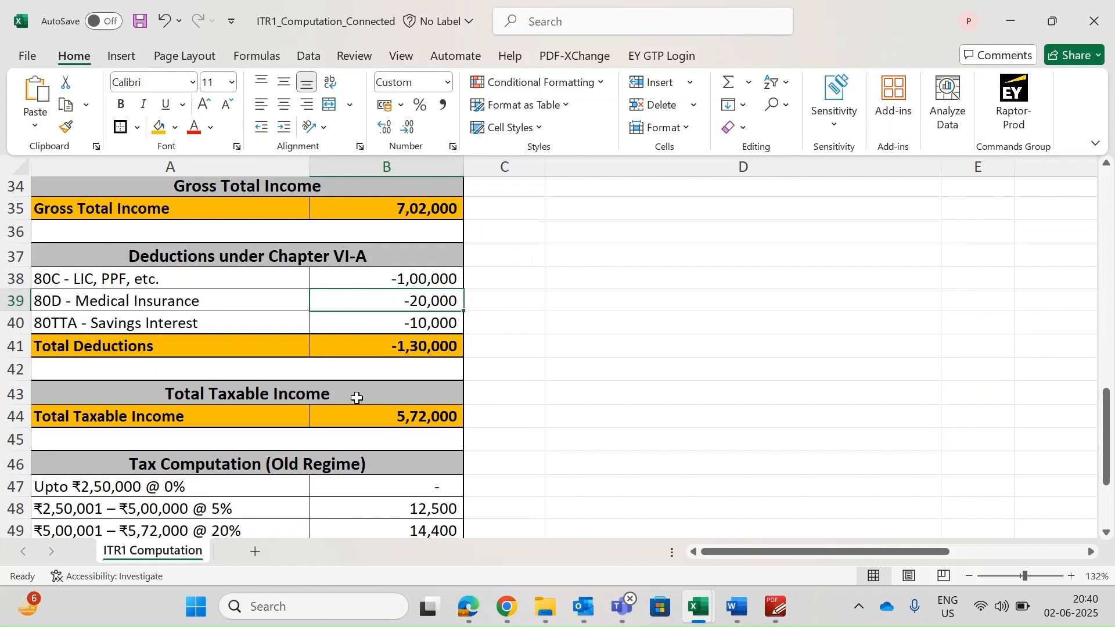
pyautogui.scroll(-3, 356, 397)
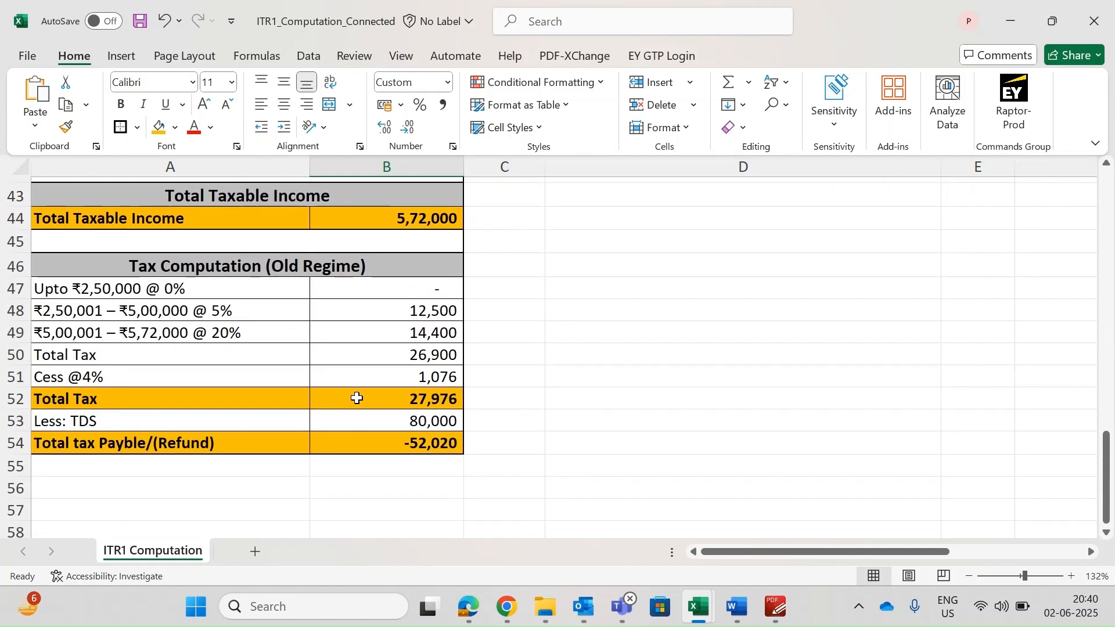
pyautogui.scroll(2, 357, 398)
pyautogui.scroll(5, 357, 398)
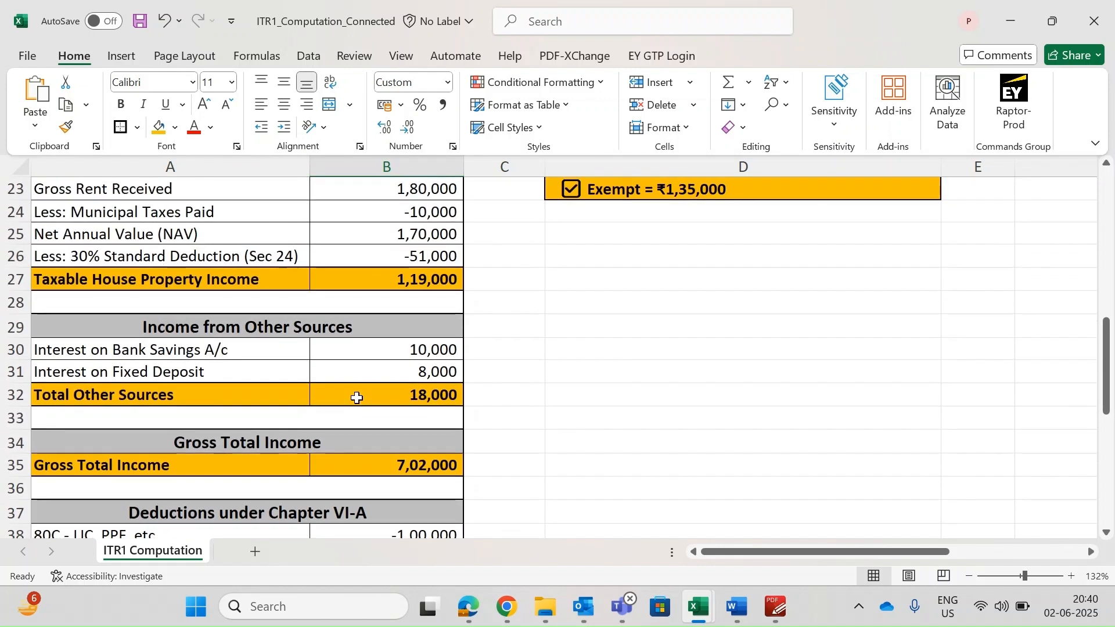
# - Switch to the ITR1_AY_25-26_V1.0 workbook and review the name and PAN fields in Part A General Information
pyautogui.scroll(7, 361, 441)
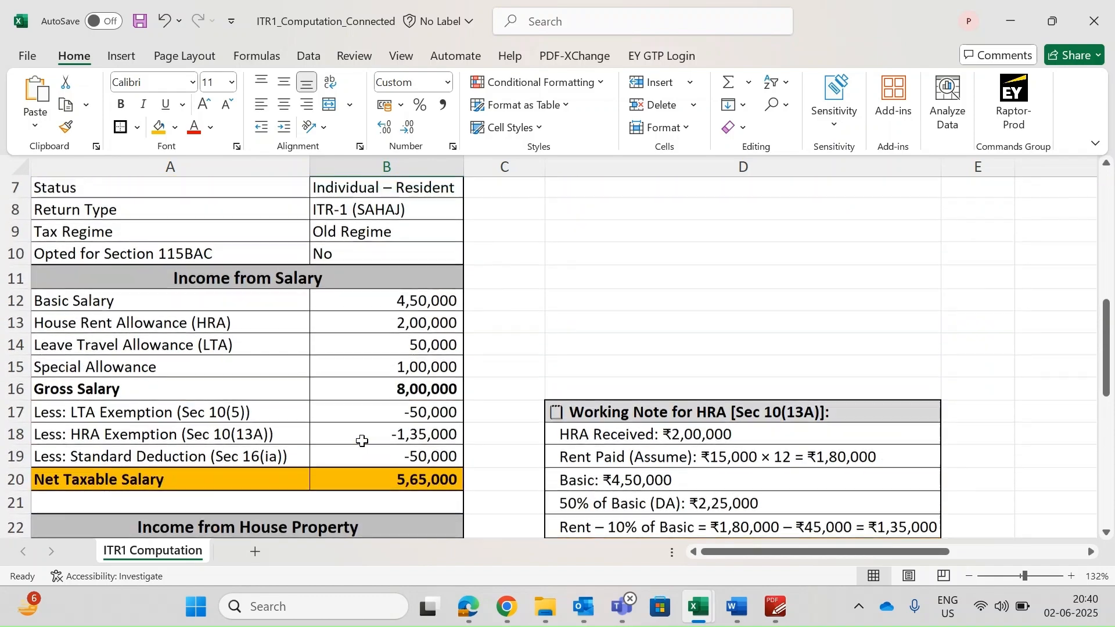
pyautogui.hotkey('alt', 'Tab')
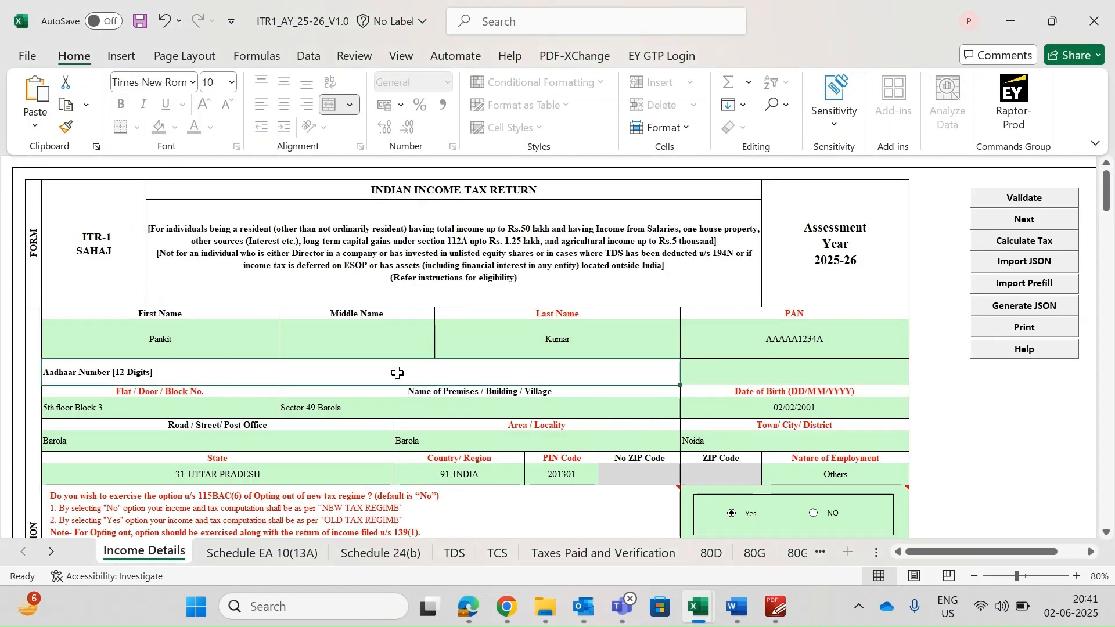
pyautogui.click(375, 352)
pyautogui.press('Left')
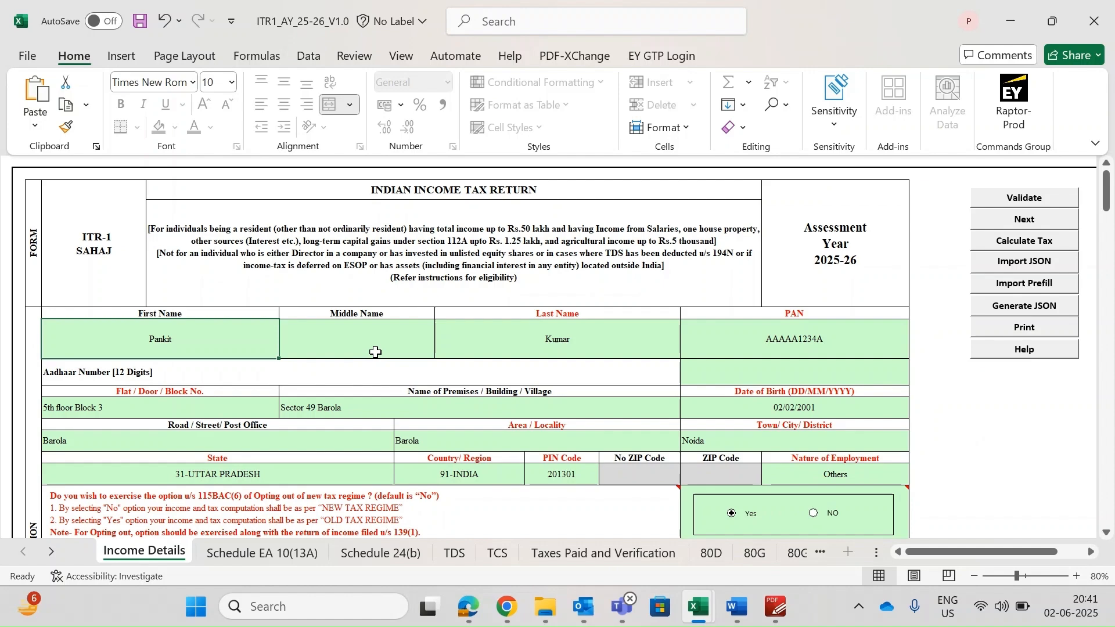
pyautogui.scroll(-3, 375, 352)
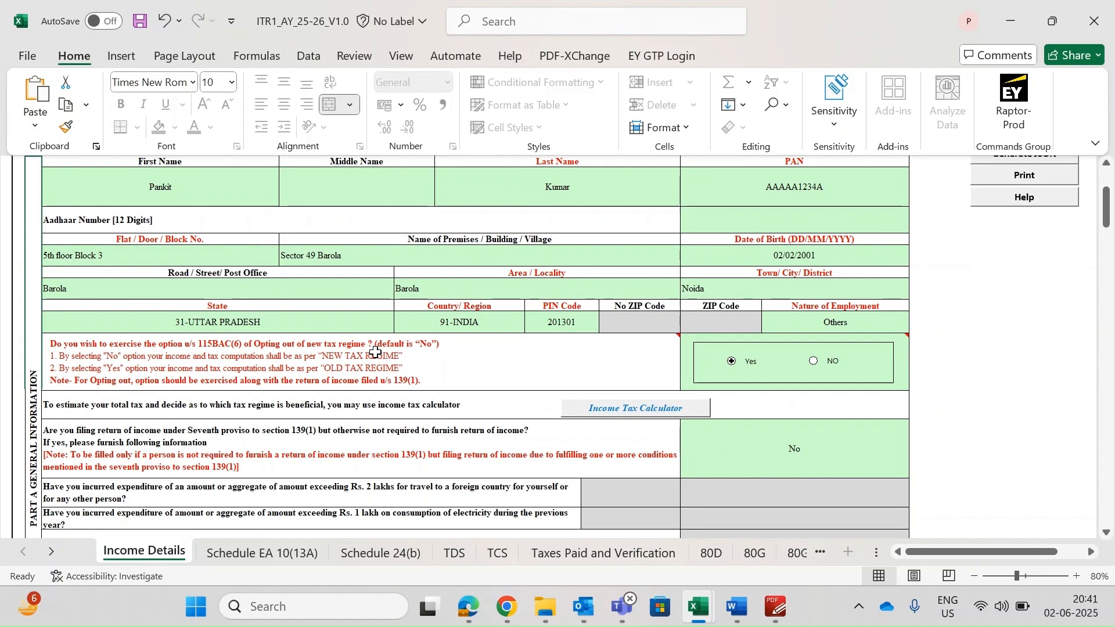
pyautogui.scroll(3, 375, 352)
pyautogui.click(604, 364)
pyautogui.click(776, 333)
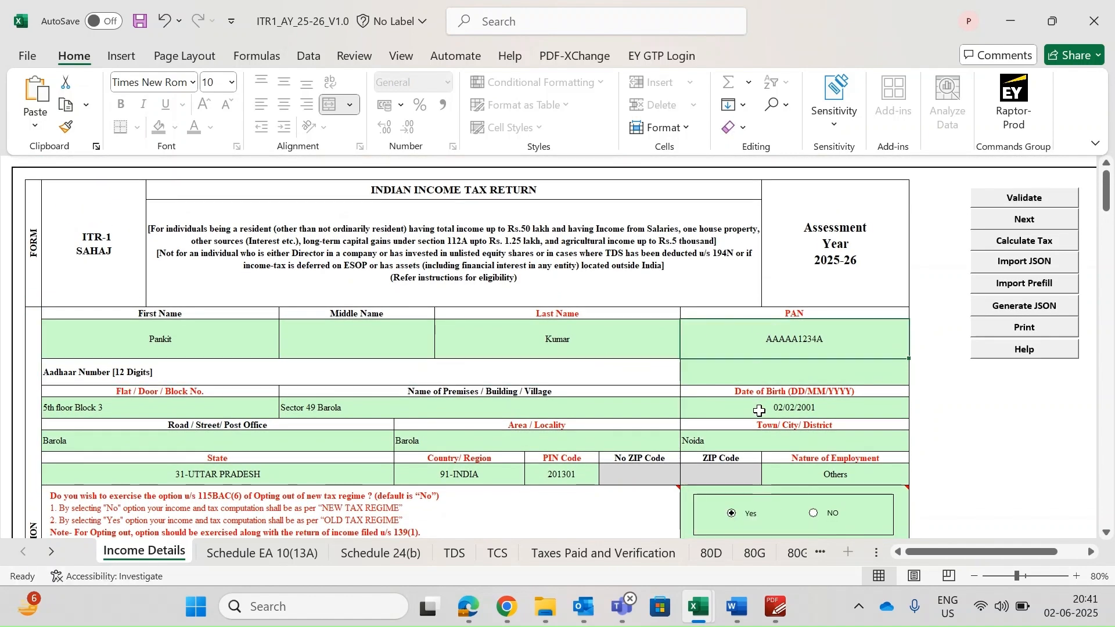
# - Review the date of birth and the address fields, from flat number through premises, road and locality
pyautogui.click(785, 411)
pyautogui.click(194, 412)
pyautogui.hotkey('shift', 'Right')
pyautogui.hotkey('shift', 'Right')
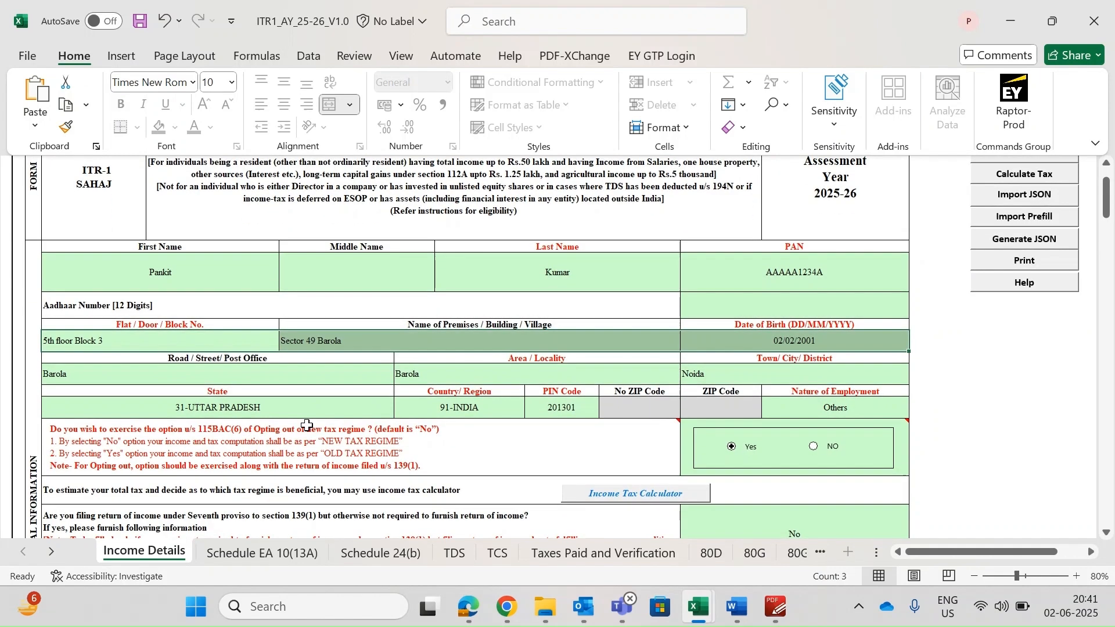
pyautogui.click(319, 381)
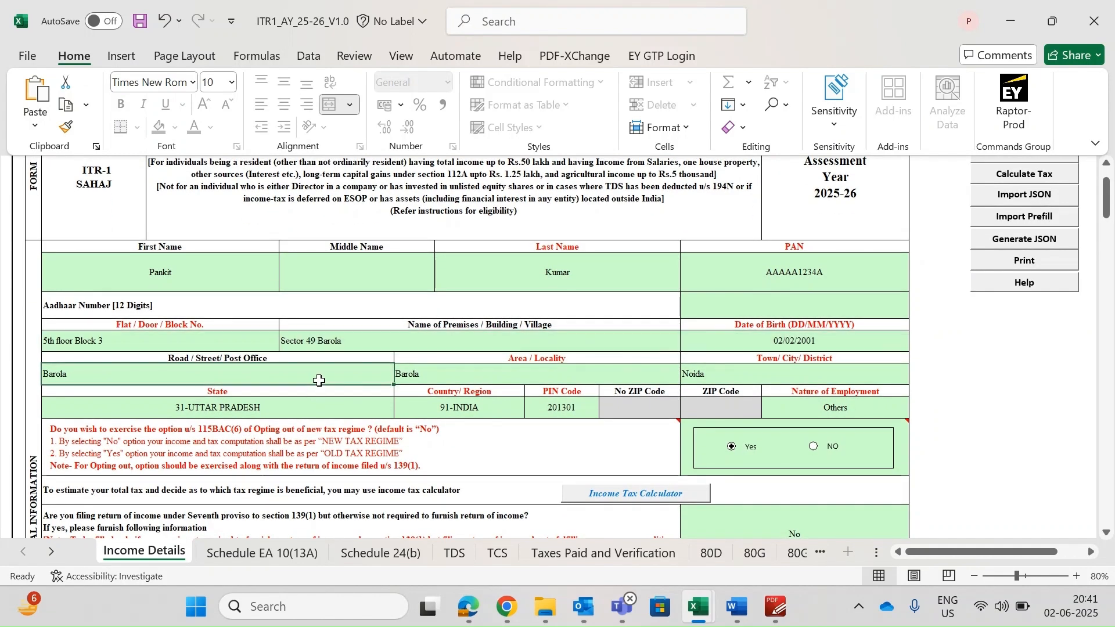
# - Set the Nature of Employment to Others
pyautogui.click(881, 412)
pyautogui.hotkey('alt', 'Down')
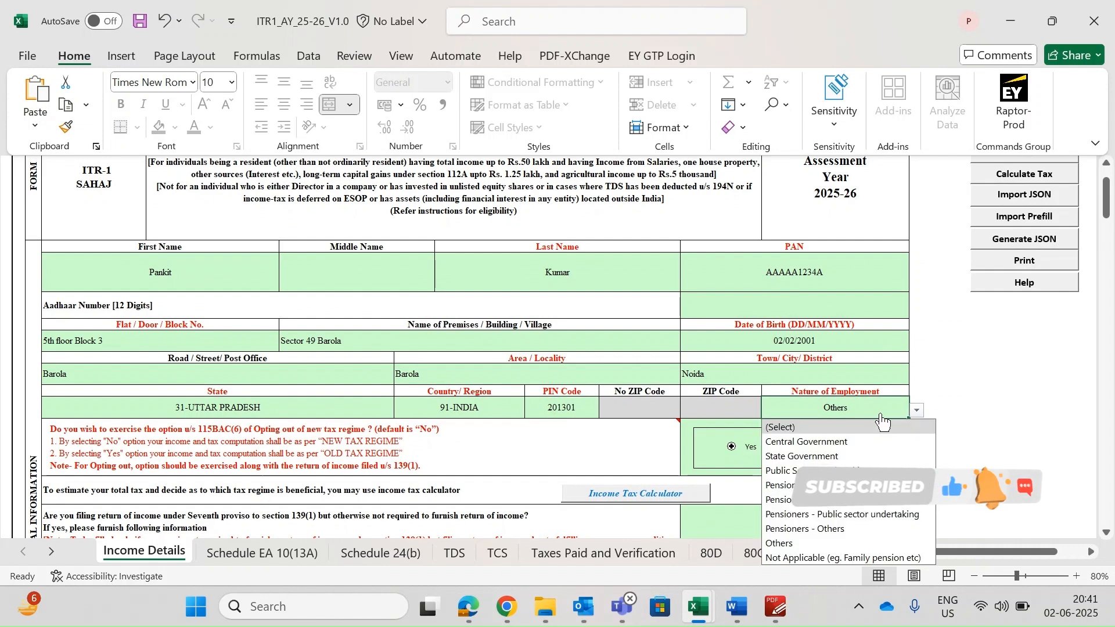
pyautogui.click(820, 542)
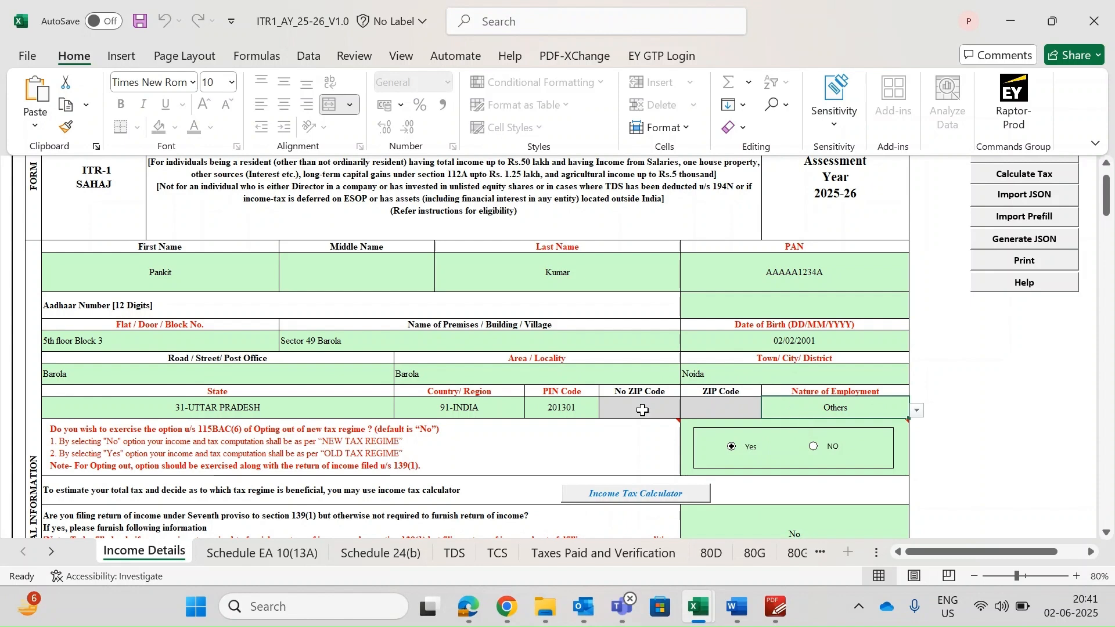
# - Review the section 115BAC(6) new-regime opt-out choice and the seventh proviso to section 139(1) question
pyautogui.scroll(-1, 643, 410)
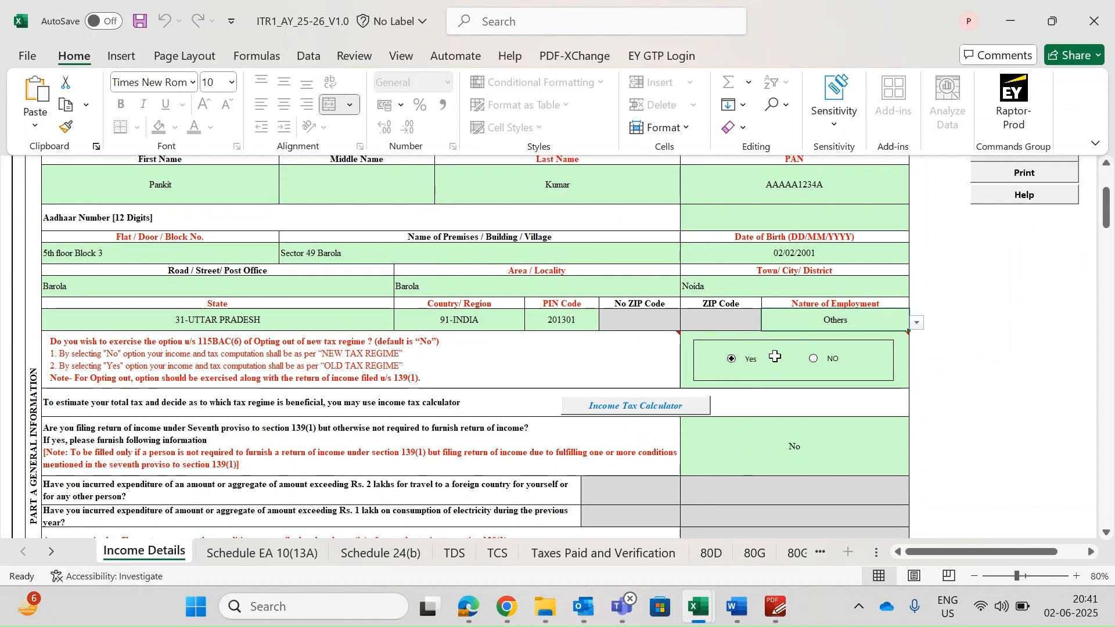
pyautogui.moveTo(742, 365)
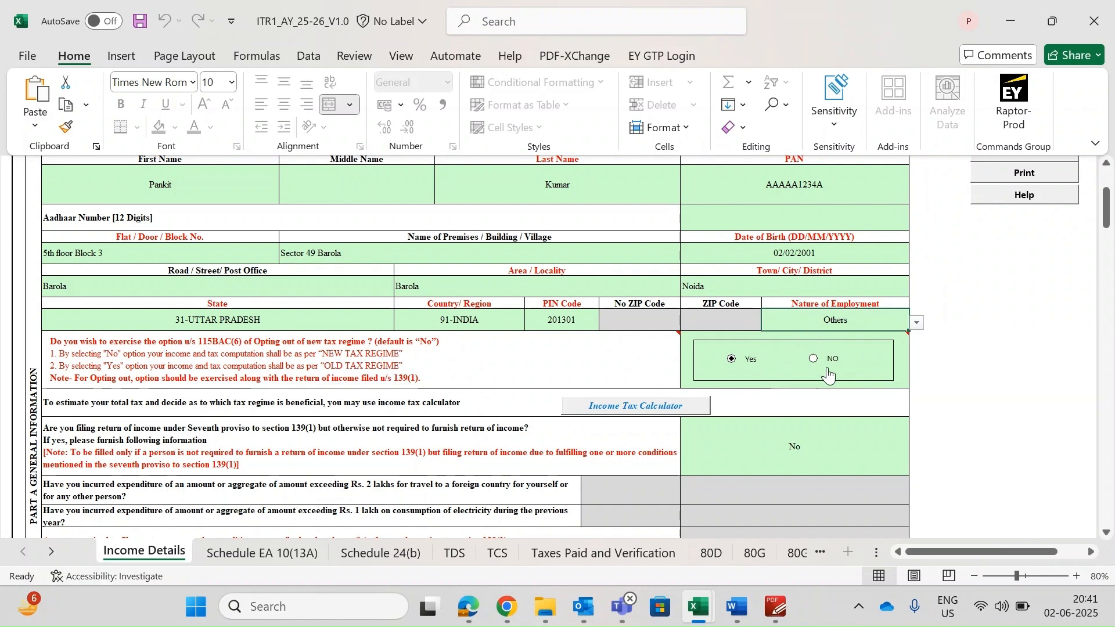
pyautogui.moveTo(826, 374)
pyautogui.scroll(-1, 570, 375)
pyautogui.press('Down')
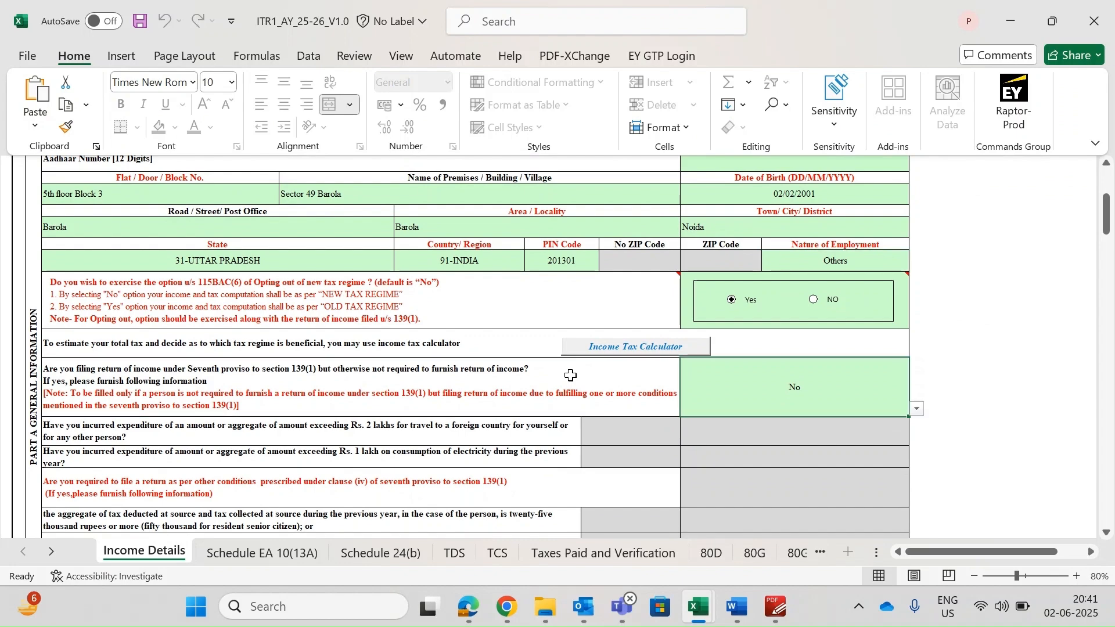
# - Review the filing section selection and the mobile number field
pyautogui.scroll(-3, 571, 375)
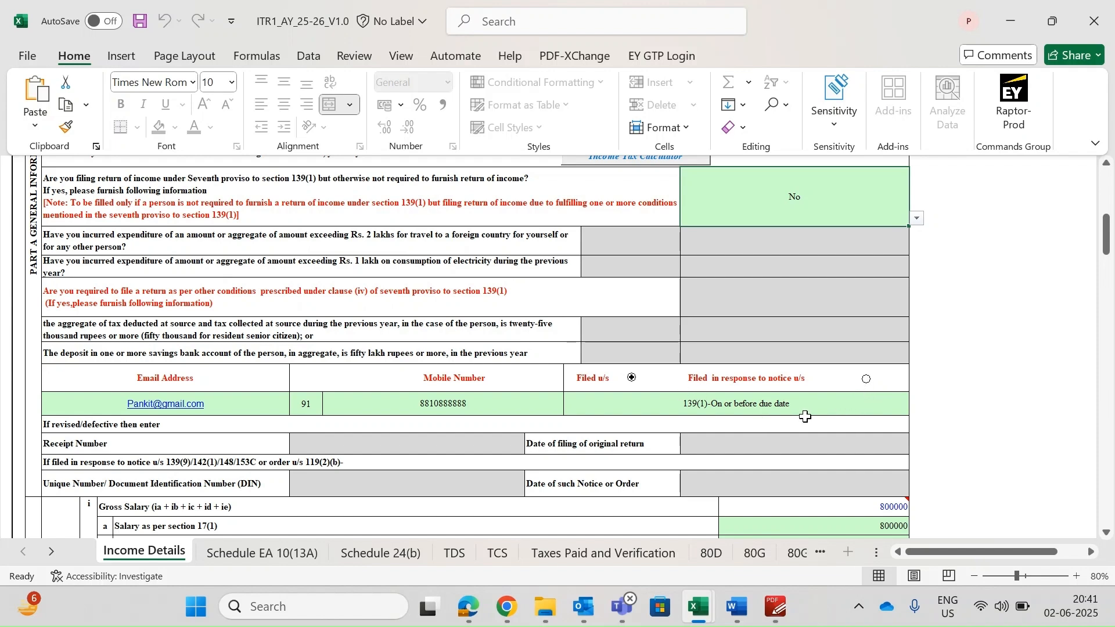
pyautogui.click(823, 401)
pyautogui.click(489, 396)
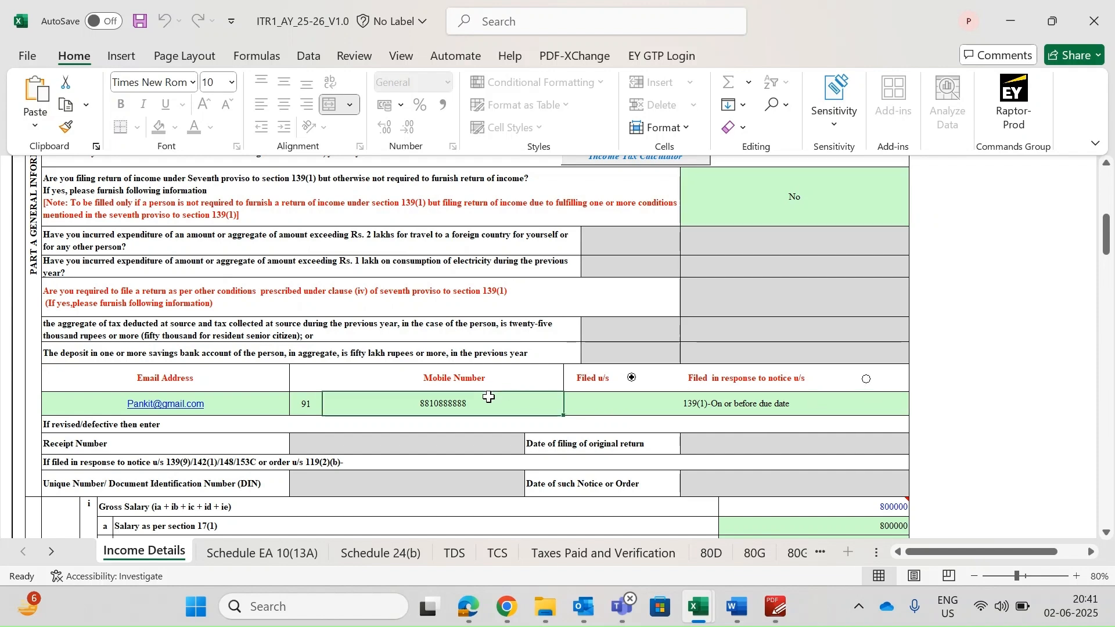
# - Compare the Salary as per section 17(1) entry with Gross Salary in the ITR1_Computation_Connected workbook, and return to the return form
pyautogui.scroll(-3, 279, 419)
pyautogui.click(349, 363)
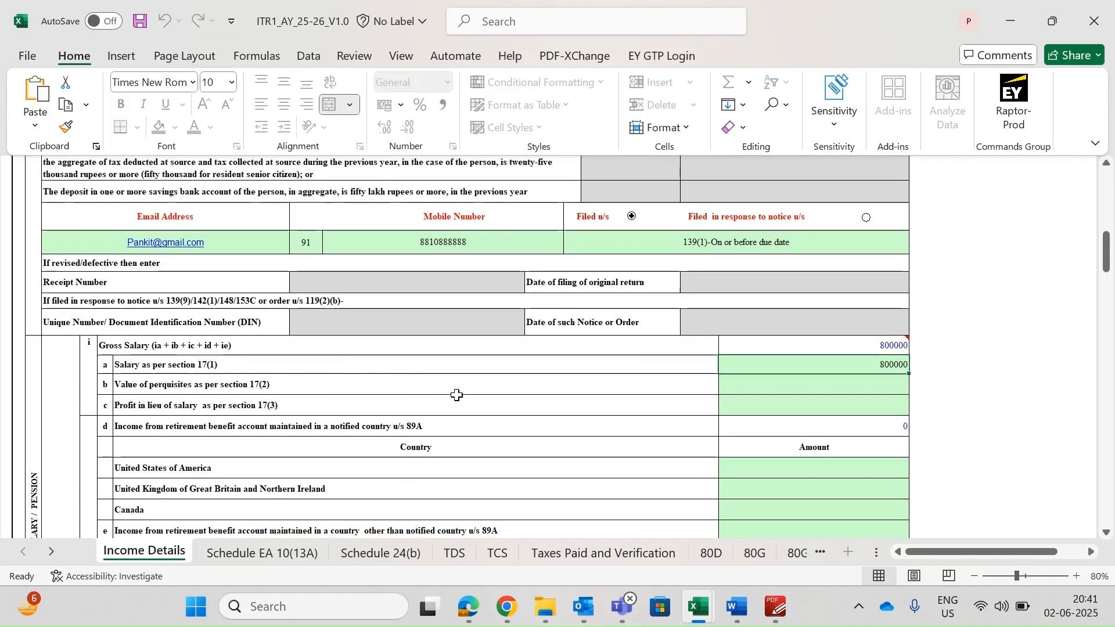
pyautogui.hotkey('alt', 'Tab')
pyautogui.scroll(1, 327, 366)
pyautogui.scroll(-2, 409, 397)
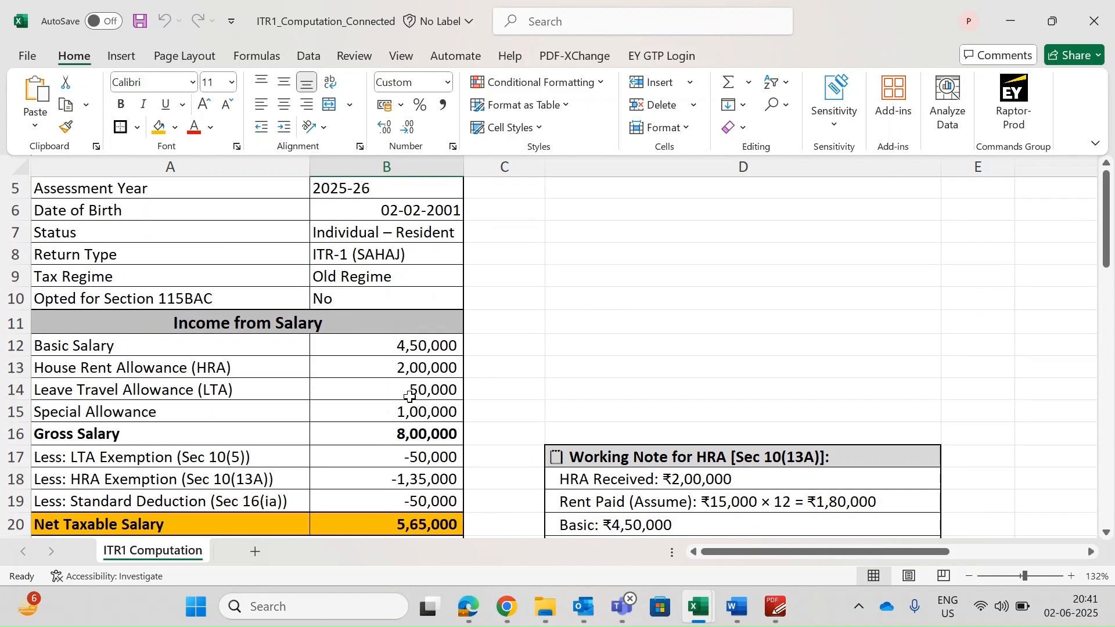
pyautogui.scroll(-1, 410, 397)
pyautogui.click(401, 366)
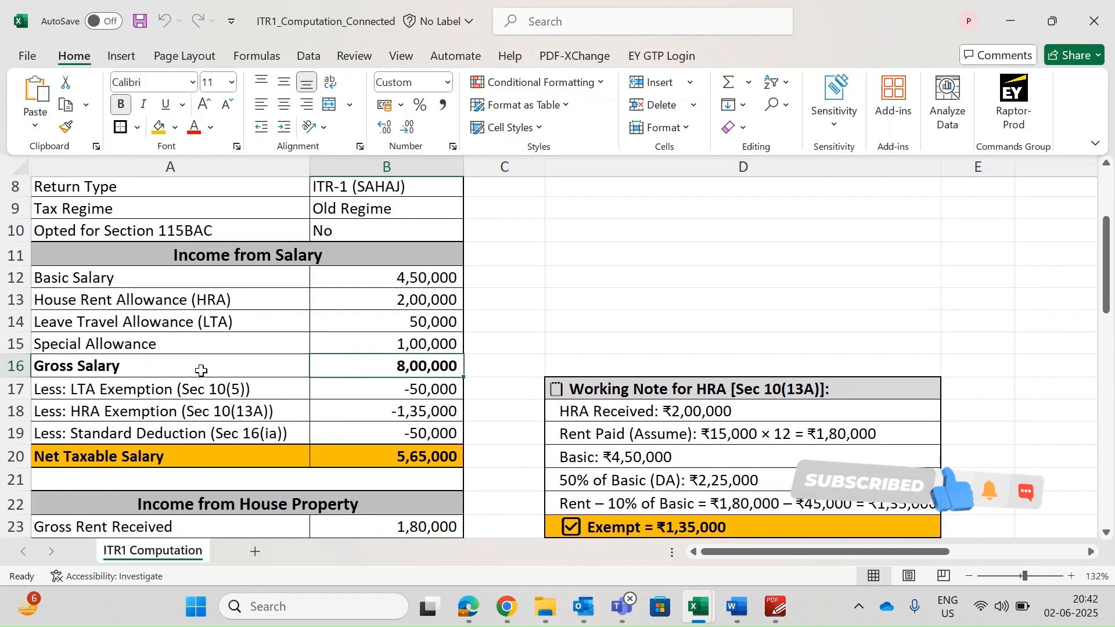
pyautogui.hotkey('alt', 'Tab')
pyautogui.scroll(-3, 751, 438)
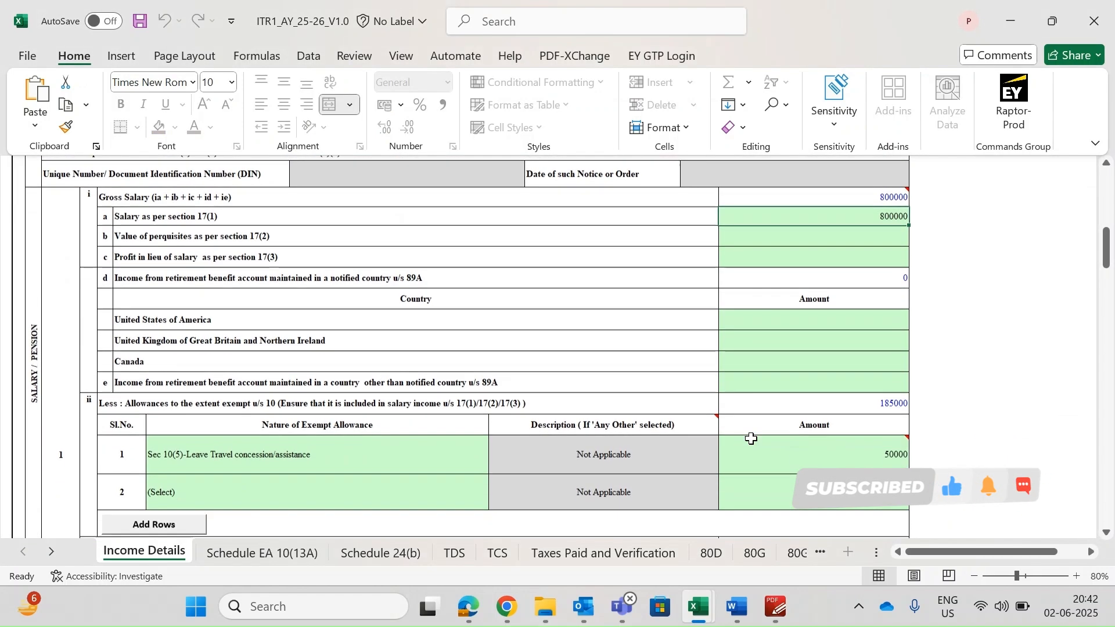
# - Check the Sec 10(5) Leave Travel concession row and its amount against the LTA exemption in the computation workbook
pyautogui.scroll(-3, 751, 439)
pyautogui.click(391, 386)
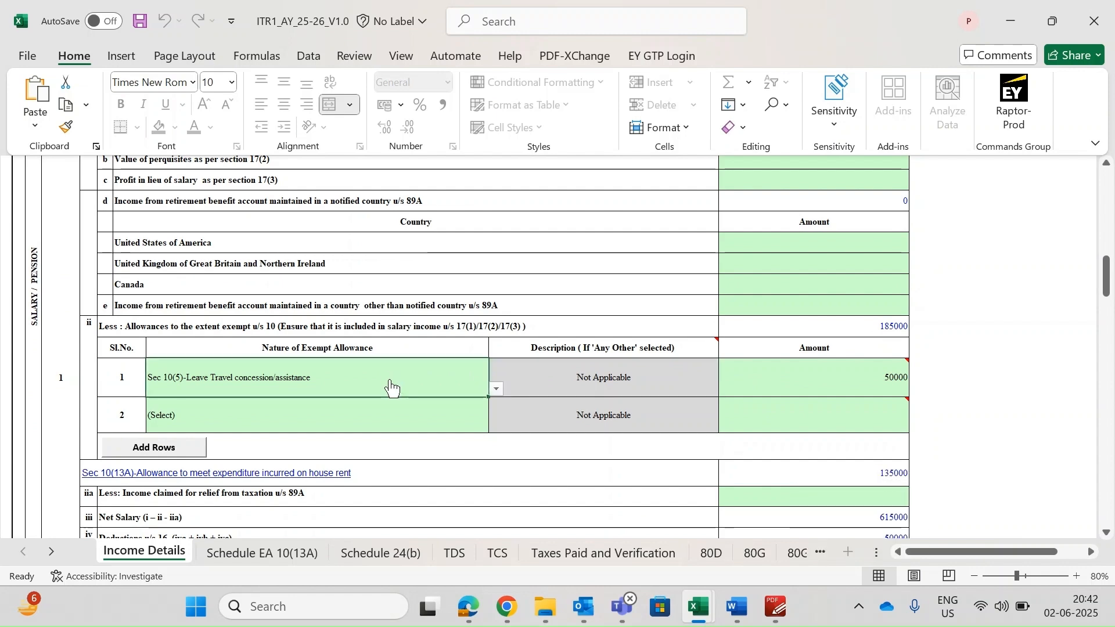
pyautogui.press('Right')
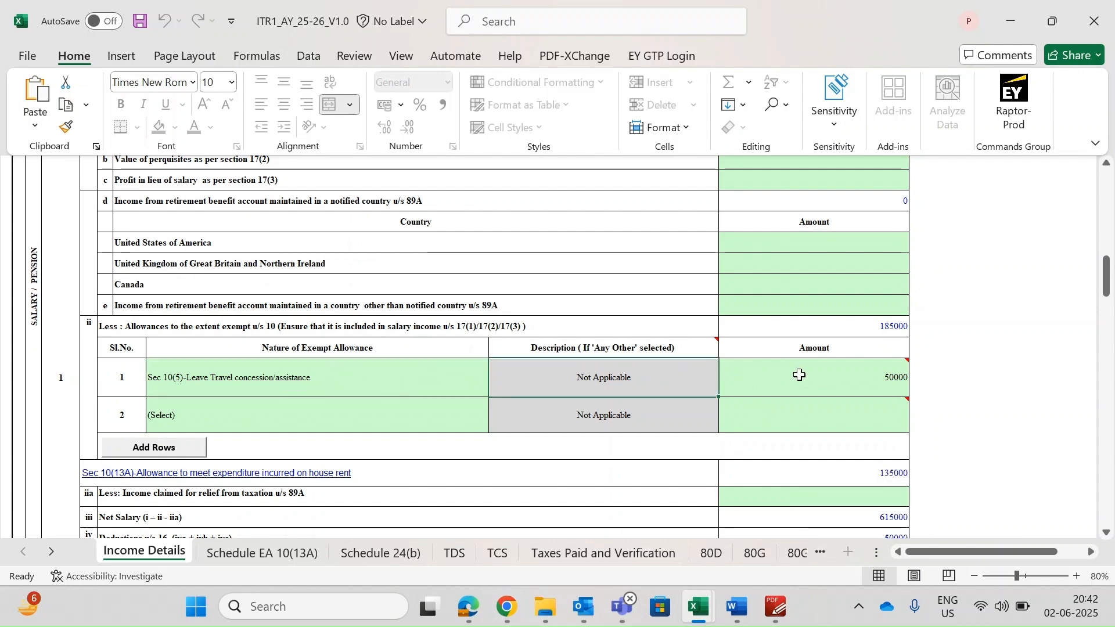
pyautogui.press('Right')
pyautogui.hotkey('alt', 'Tab')
pyautogui.click(398, 395)
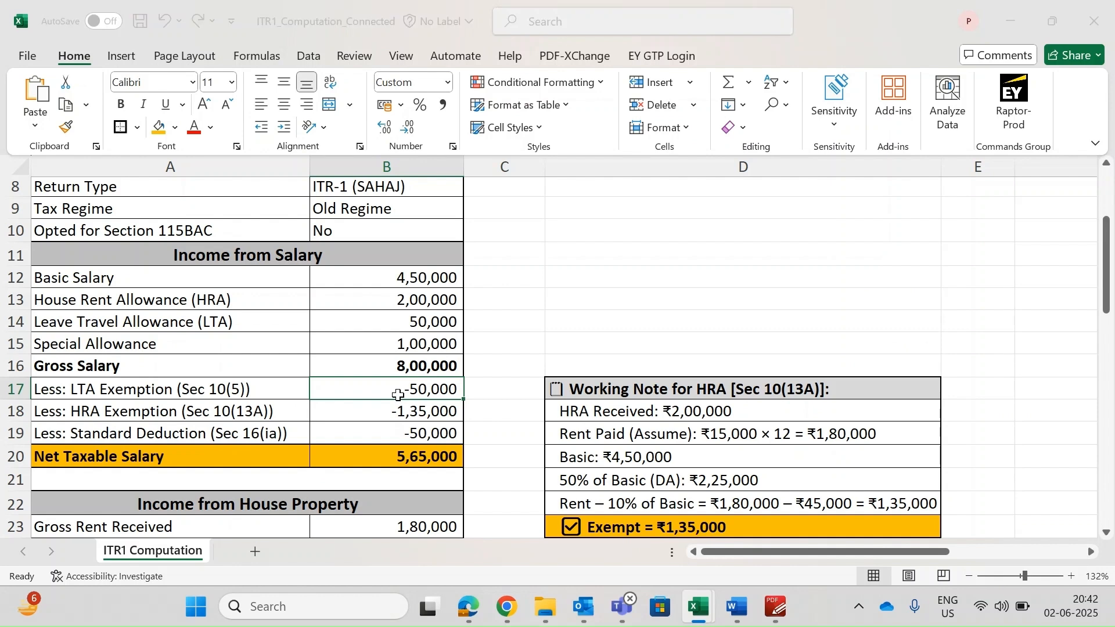
pyautogui.hotkey('alt', 'Tab')
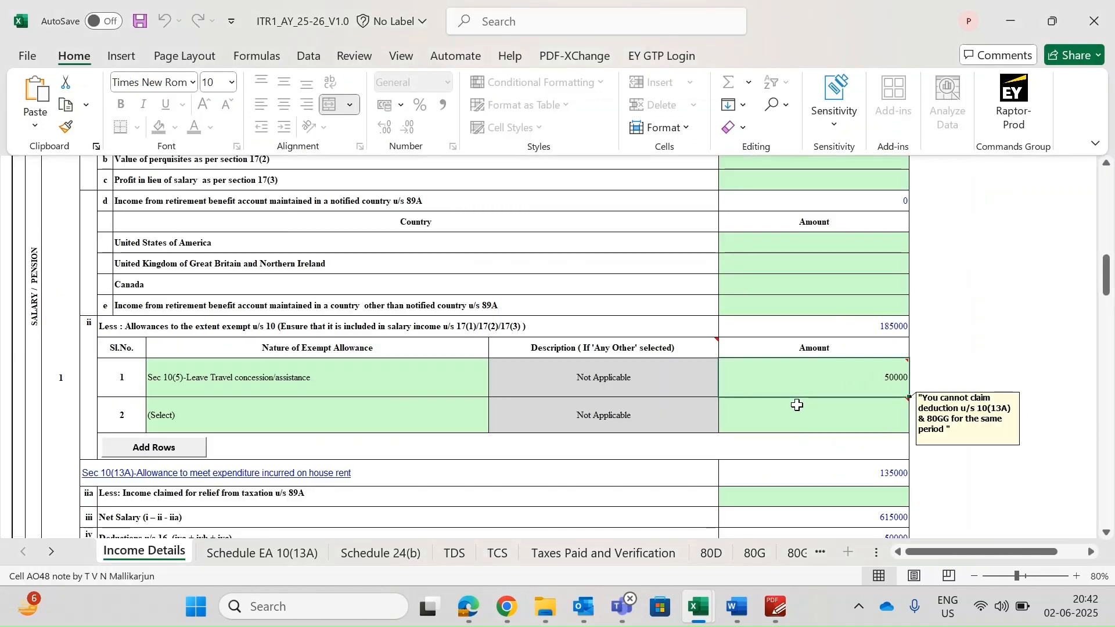
# - Check the Sec 10(13A) house rent allowance line in the return against the HRA exemption in the computation workbook
pyautogui.scroll(-1, 714, 403)
pyautogui.hotkey('alt', 'Tab')
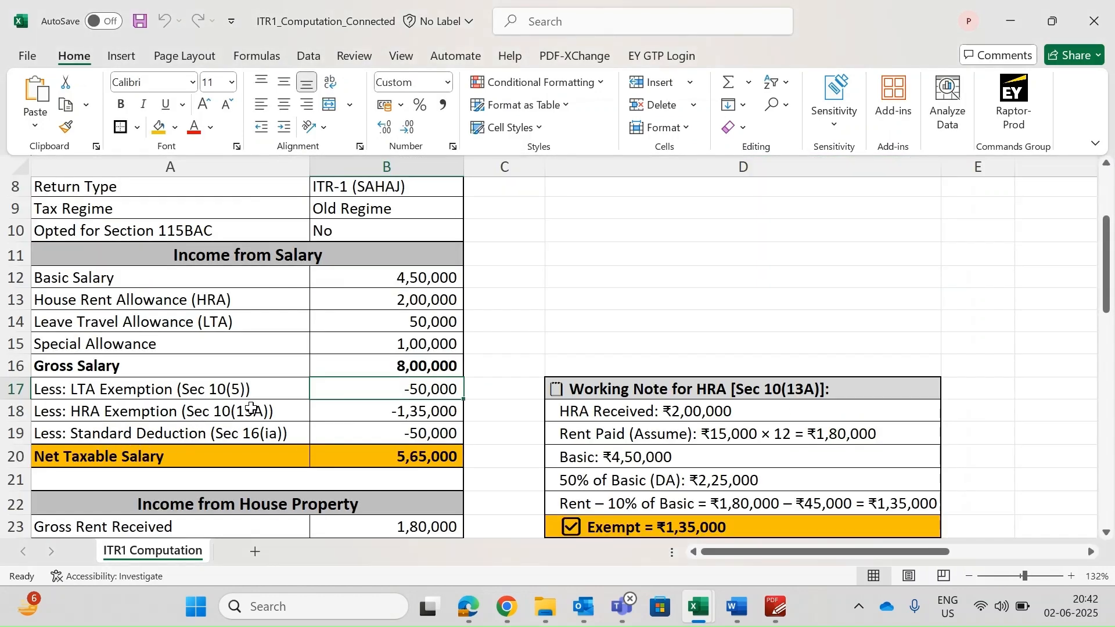
pyautogui.hotkey('alt', 'Tab')
pyautogui.hotkey('alt', 'Tab')
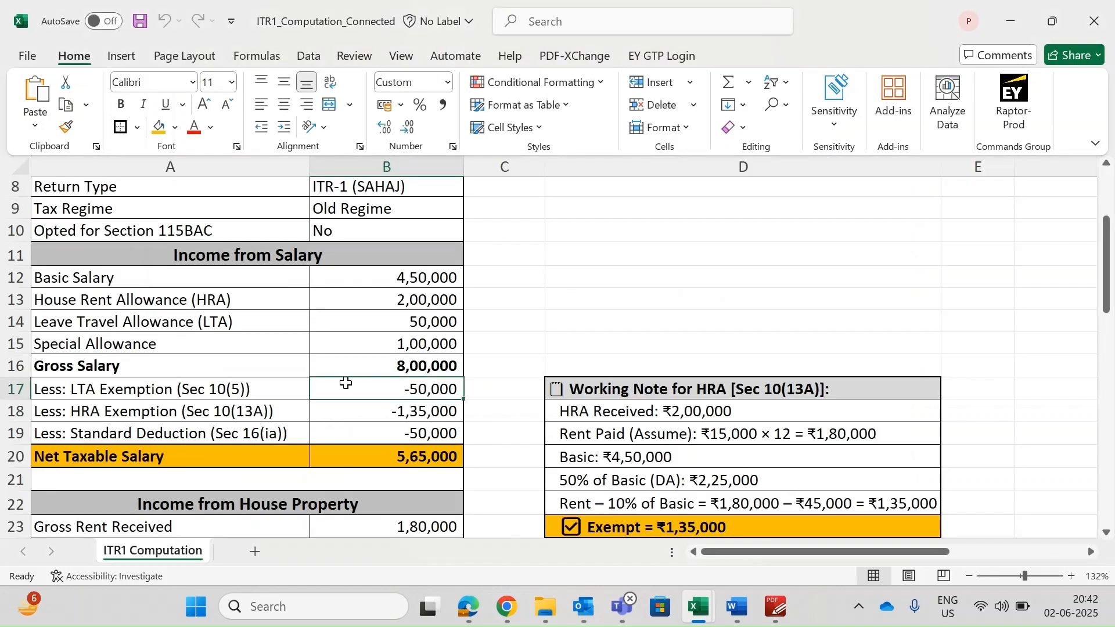
pyautogui.hotkey('alt', 'Tab')
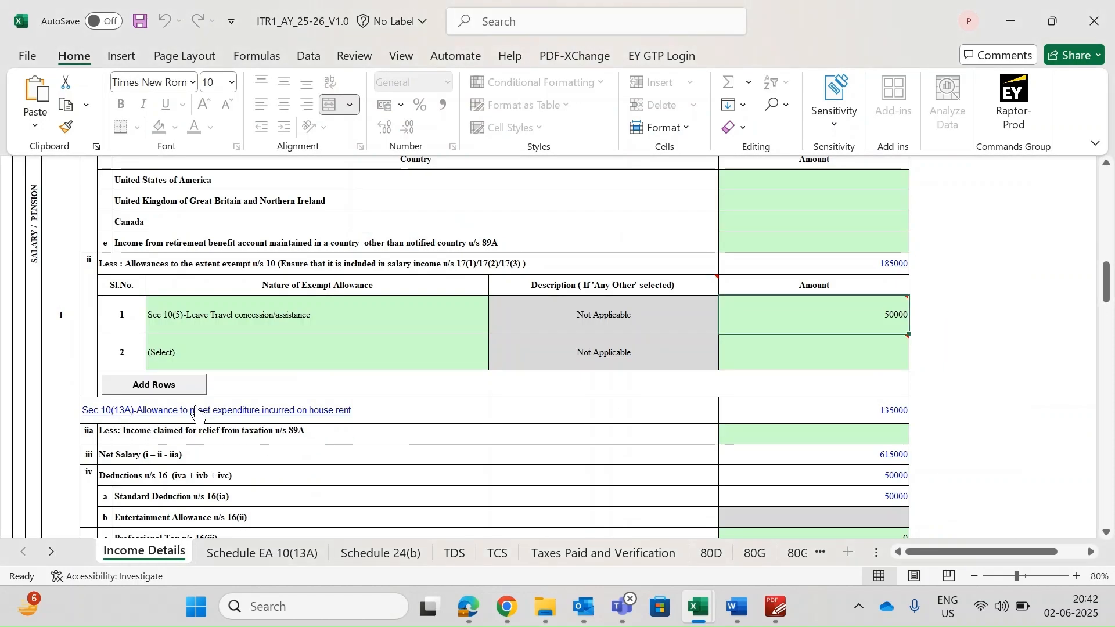
# - Open the Sec 10(13A) house rent allowance schedule and set Place of Work to 1. Metro
pyautogui.click(244, 410)
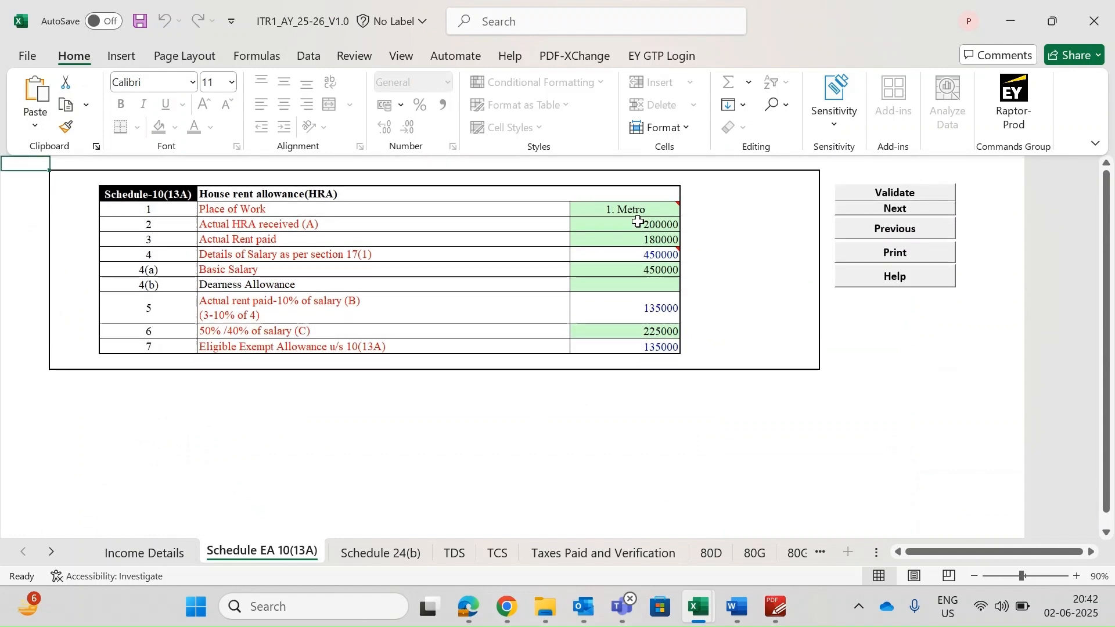
pyautogui.click(622, 210)
pyautogui.hotkey('alt', 'Down')
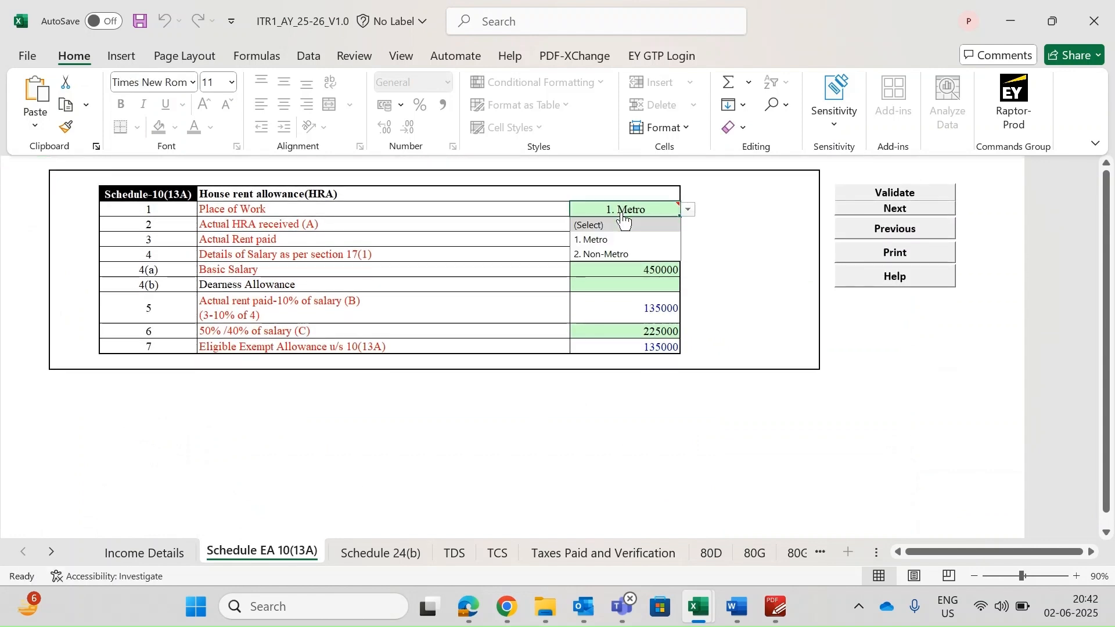
pyautogui.click(640, 244)
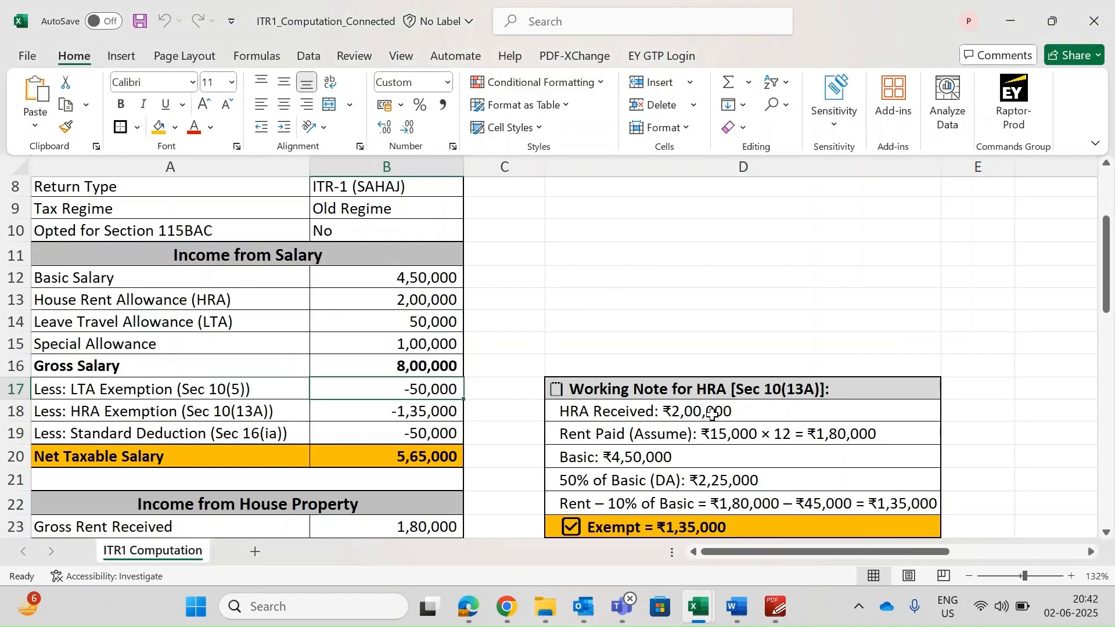
# - Compare HRA Received in the working note with the salary section's House Rent Allowance and the schedule's Actual HRA received
pyautogui.click(711, 414)
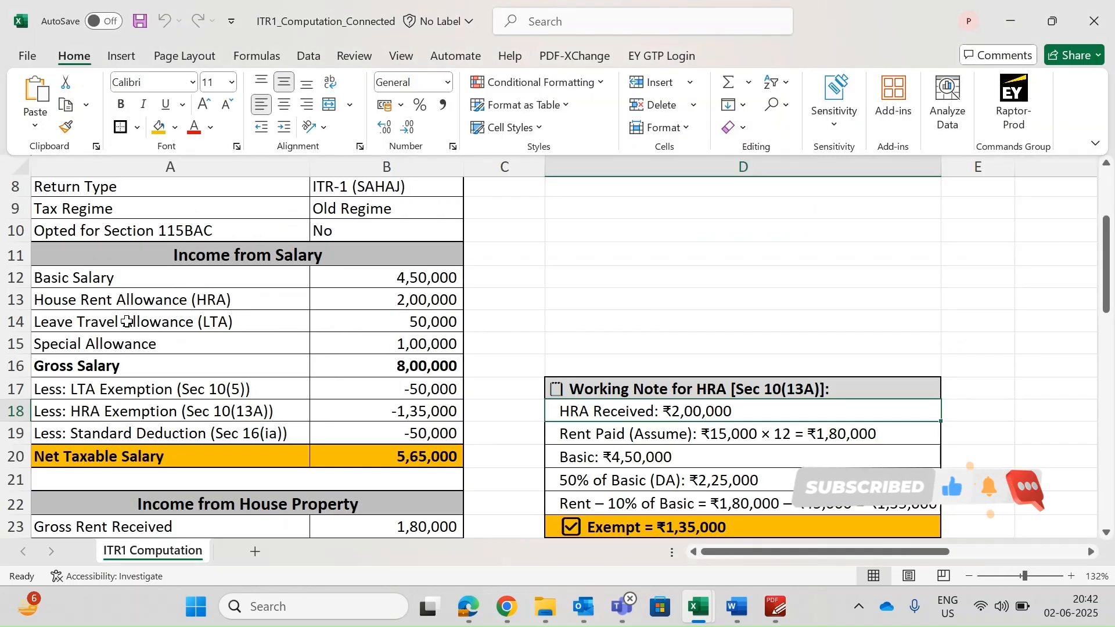
pyautogui.click(125, 322)
pyautogui.press('Right')
pyautogui.press('Up')
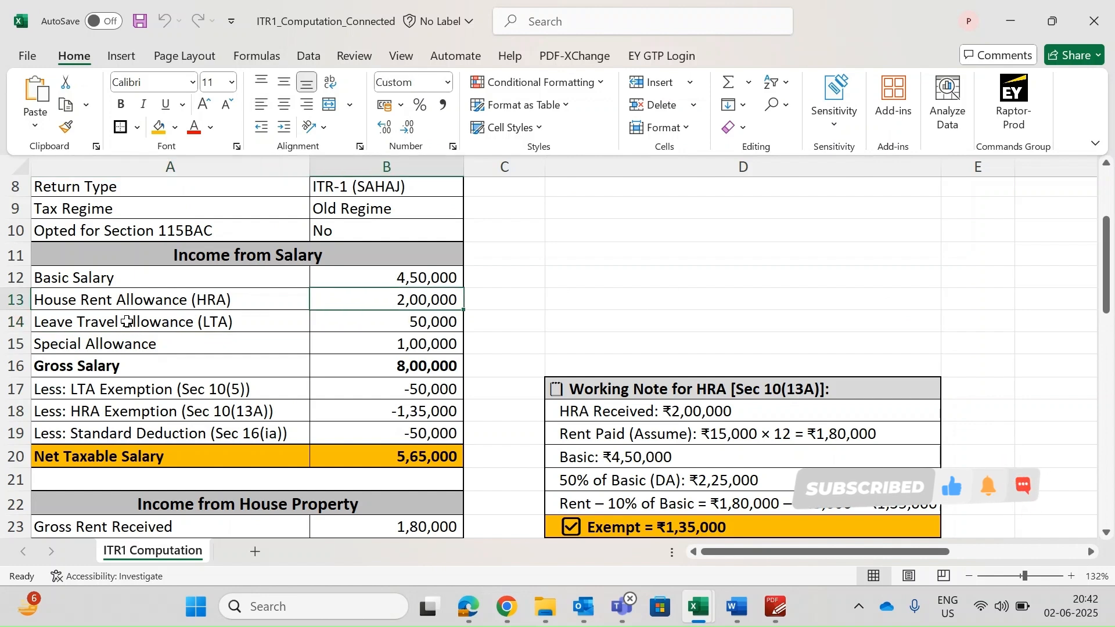
pyautogui.click(681, 407)
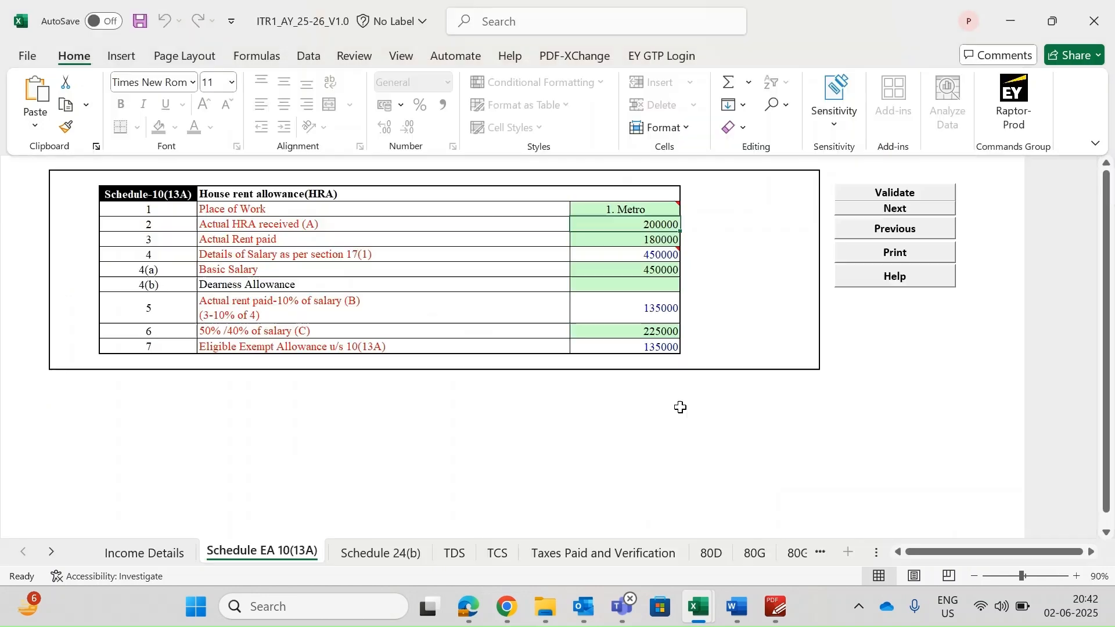
# - Compare Actual Rent paid in the schedule with Rent Paid in the HRA working note, and return to the schedule
pyautogui.click(613, 240)
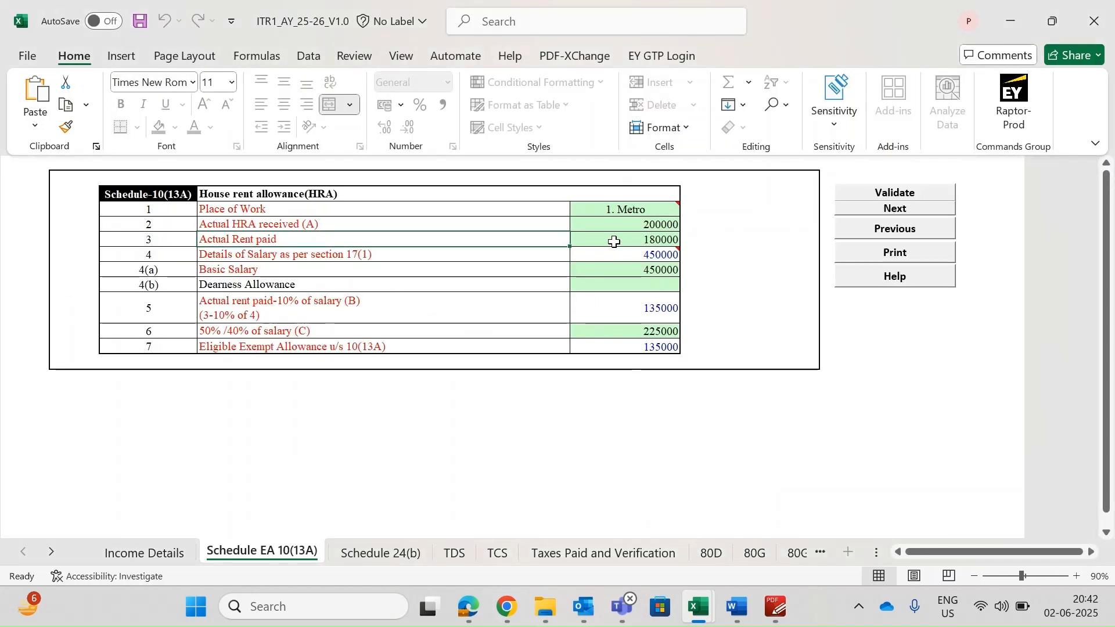
pyautogui.press('Right')
pyautogui.press('Left')
pyautogui.hotkey('alt', 'Tab')
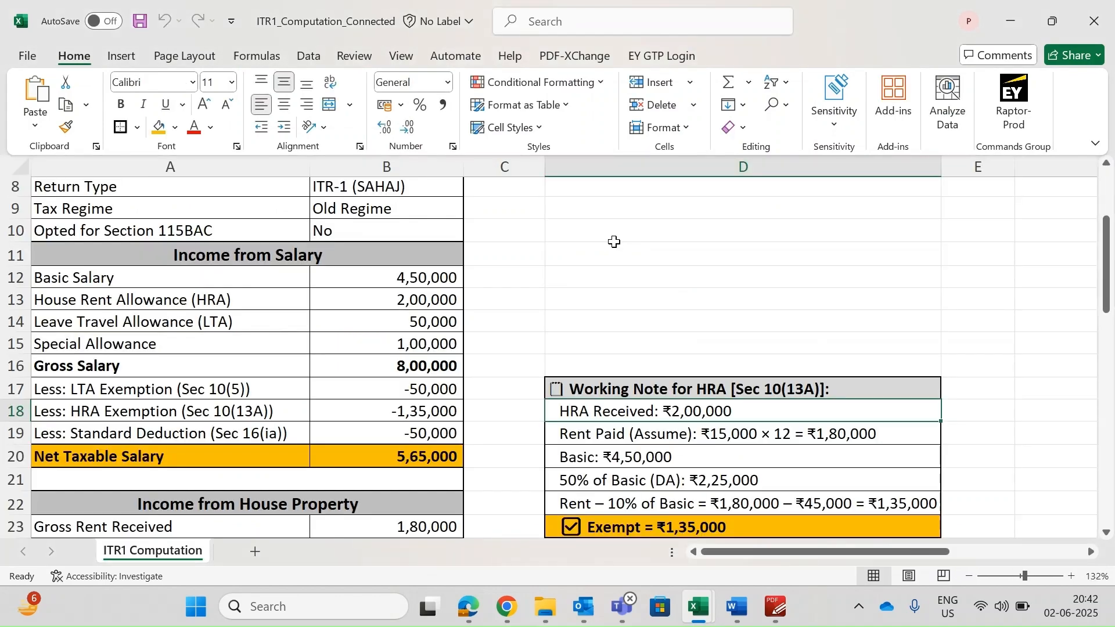
pyautogui.click(679, 439)
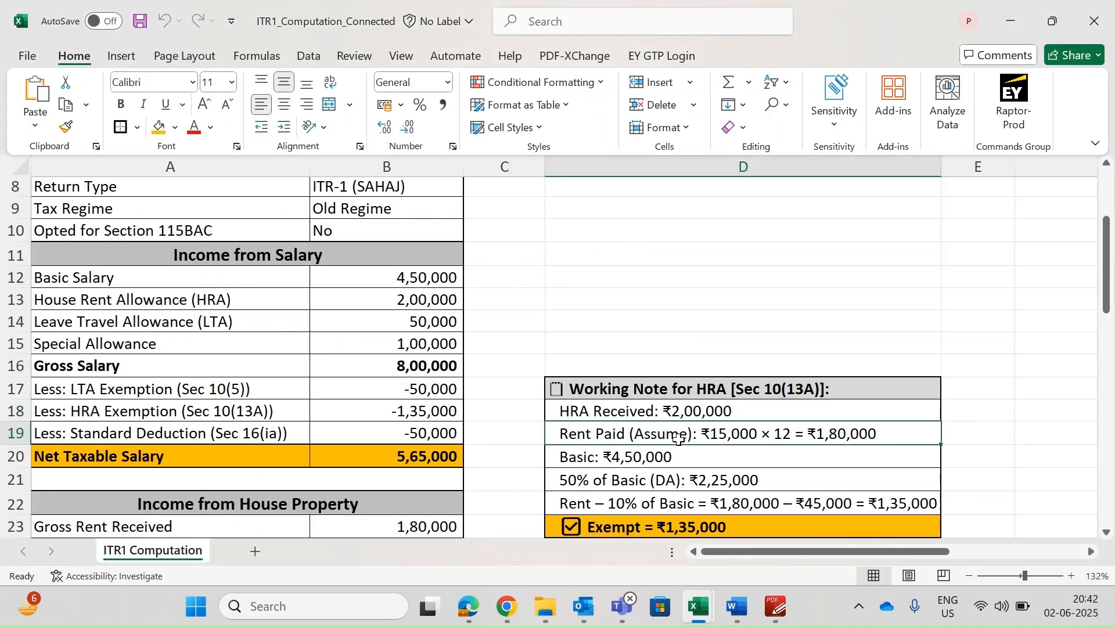
pyautogui.hotkey('alt', 'Tab')
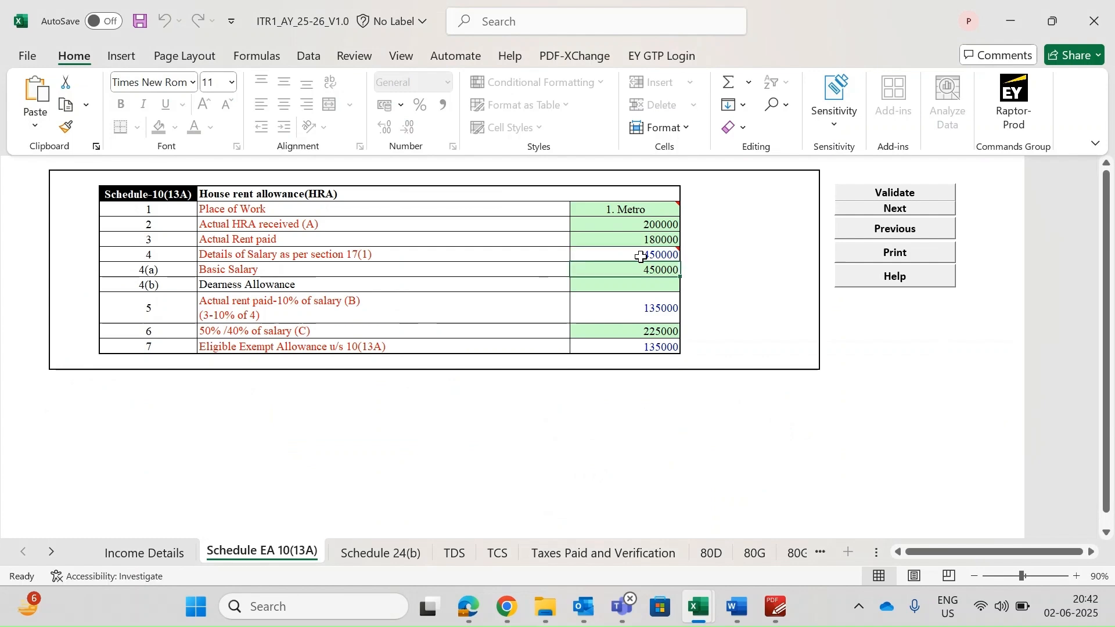
# - Compare Basic Salary in the Sec 10(13A) schedule with the computation's salary section and HRA working note
pyautogui.hotkey('alt', 'Tab')
pyautogui.click(644, 454)
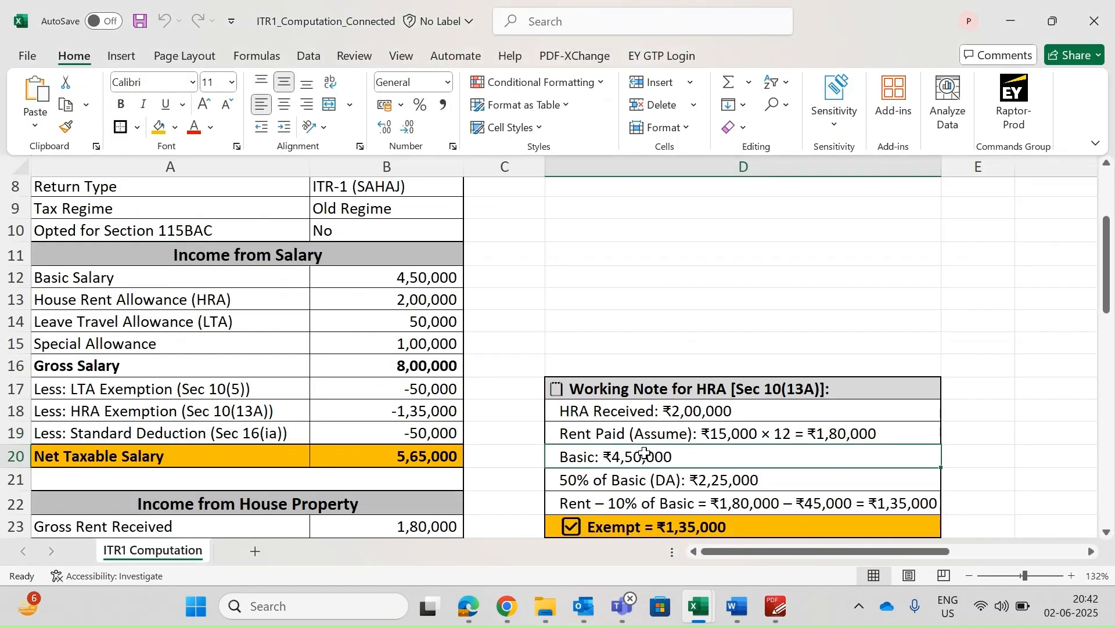
pyautogui.click(427, 277)
pyautogui.hotkey('alt', 'Tab')
pyautogui.scroll(-1, 580, 269)
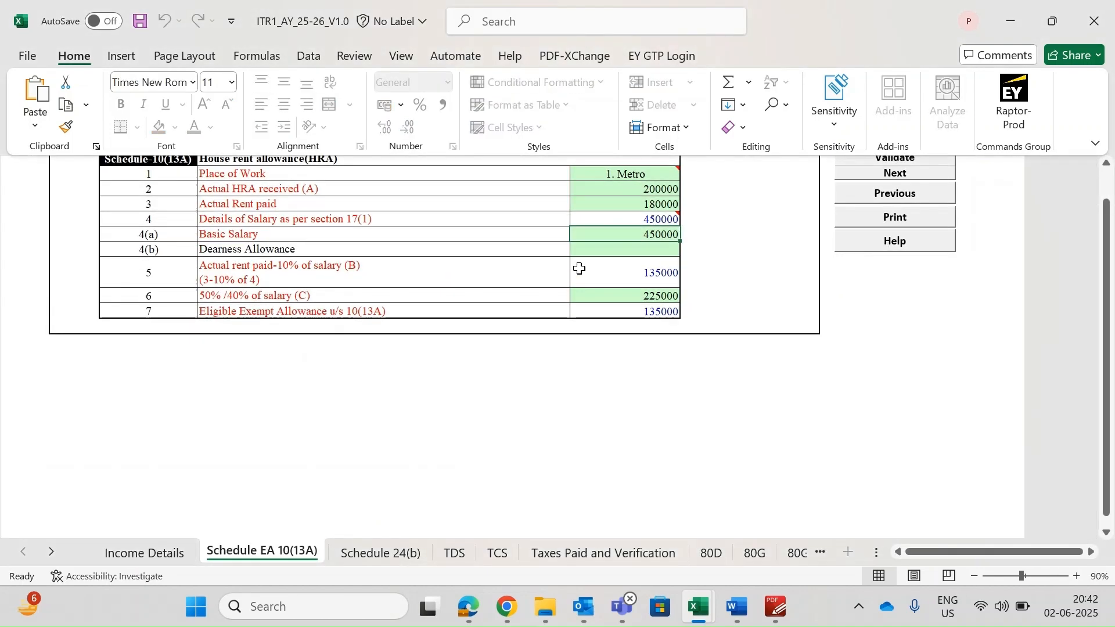
# - Check the schedule's 50%/40% of salary line against the HRA working note, and check the Eligible Exempt Allowance u/s 10(13A)
pyautogui.click(405, 299)
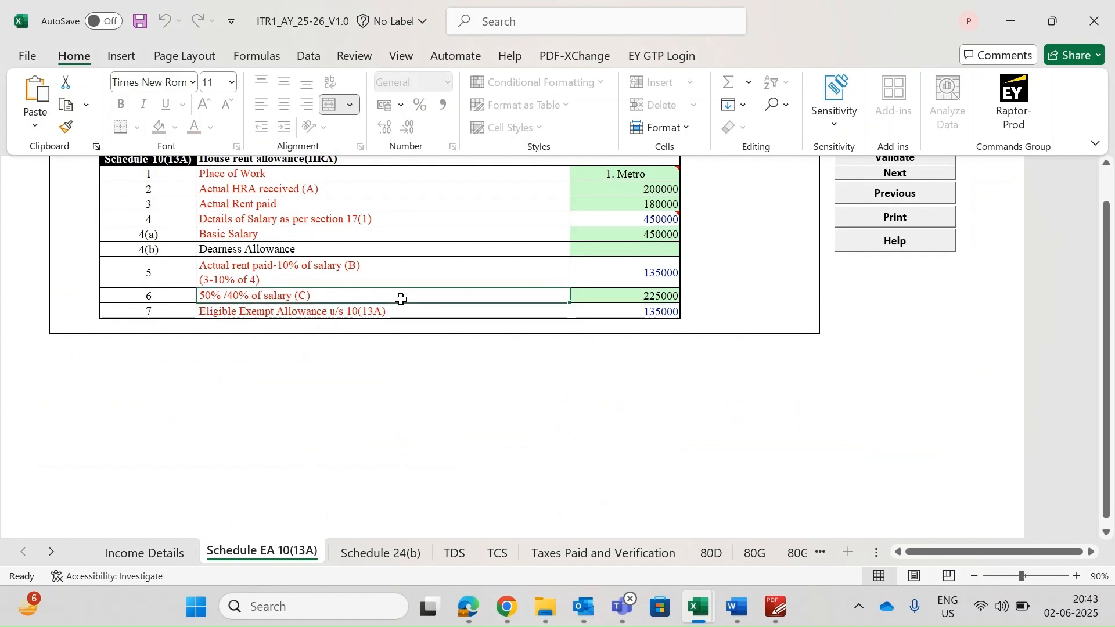
pyautogui.press('Right')
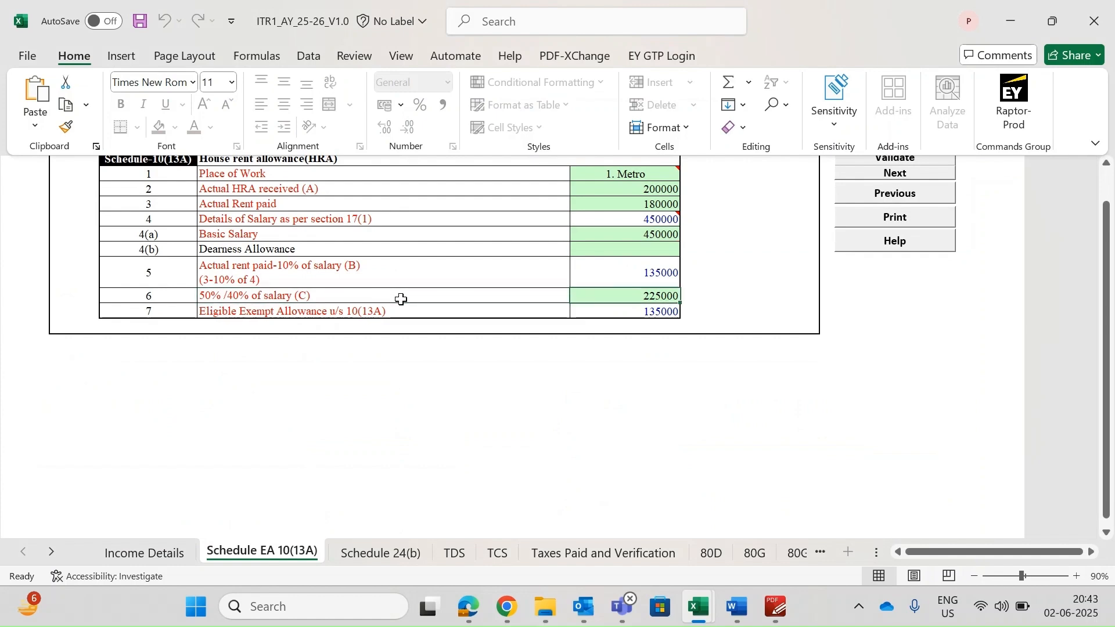
pyautogui.hotkey('alt', 'Tab')
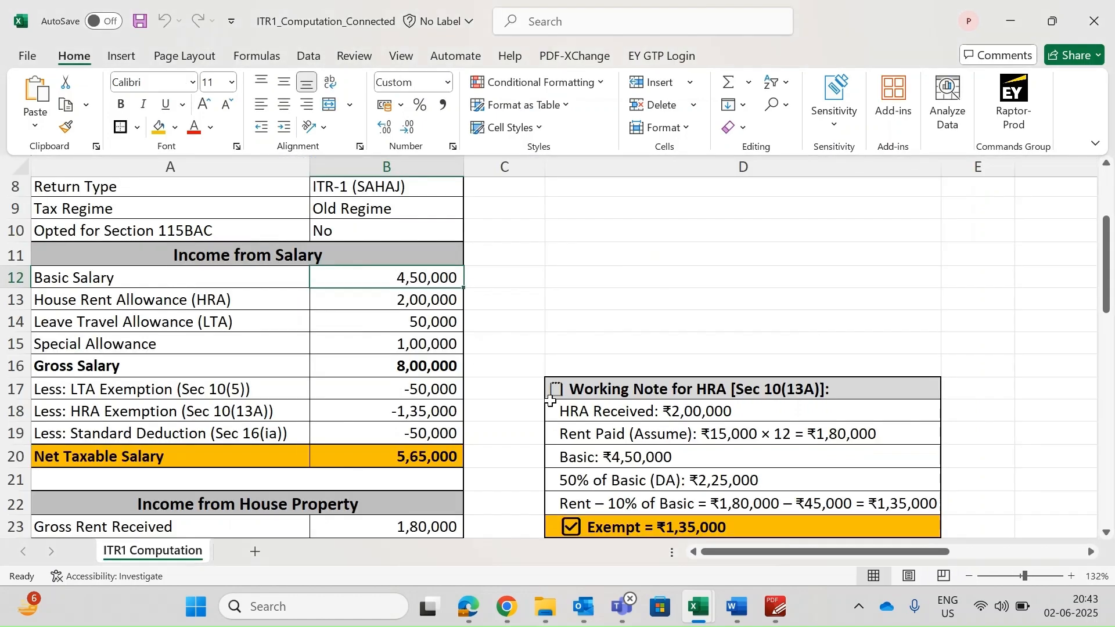
pyautogui.click(636, 456)
pyautogui.hotkey('alt', 'Tab')
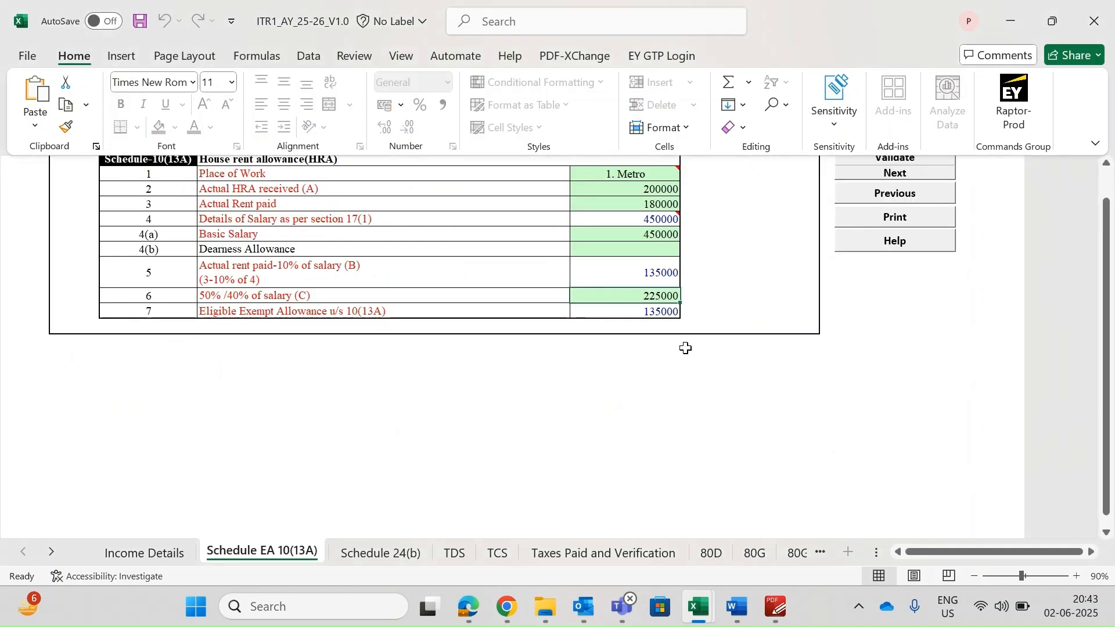
pyautogui.click(639, 313)
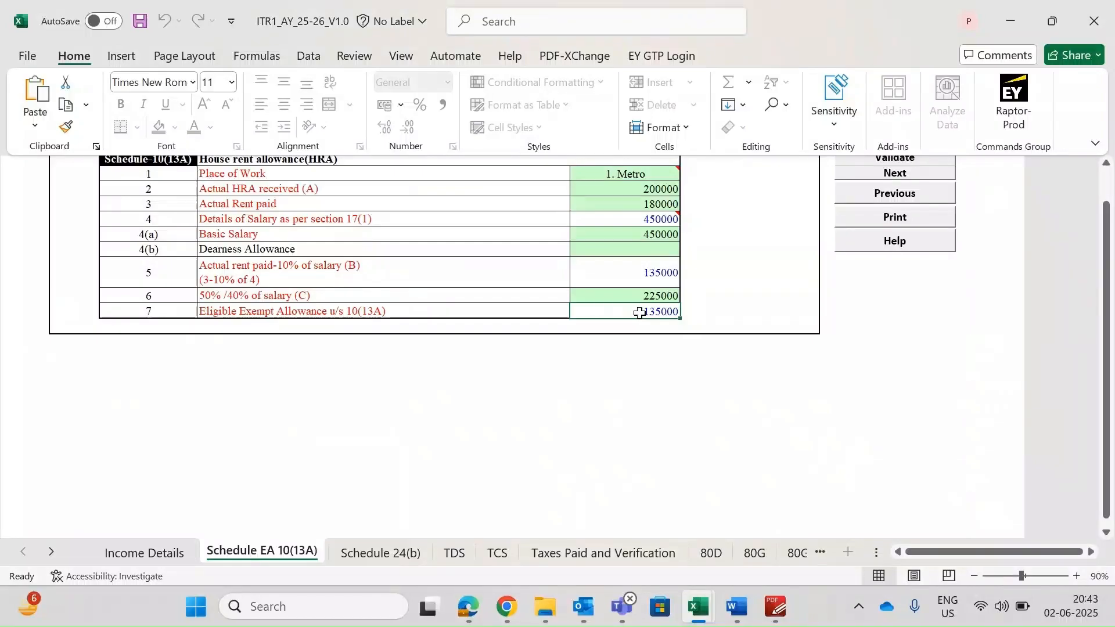
# - Return to the Income Details sheet and review the salary lines below the Sec 10(13A) allowance
pyautogui.click(133, 552)
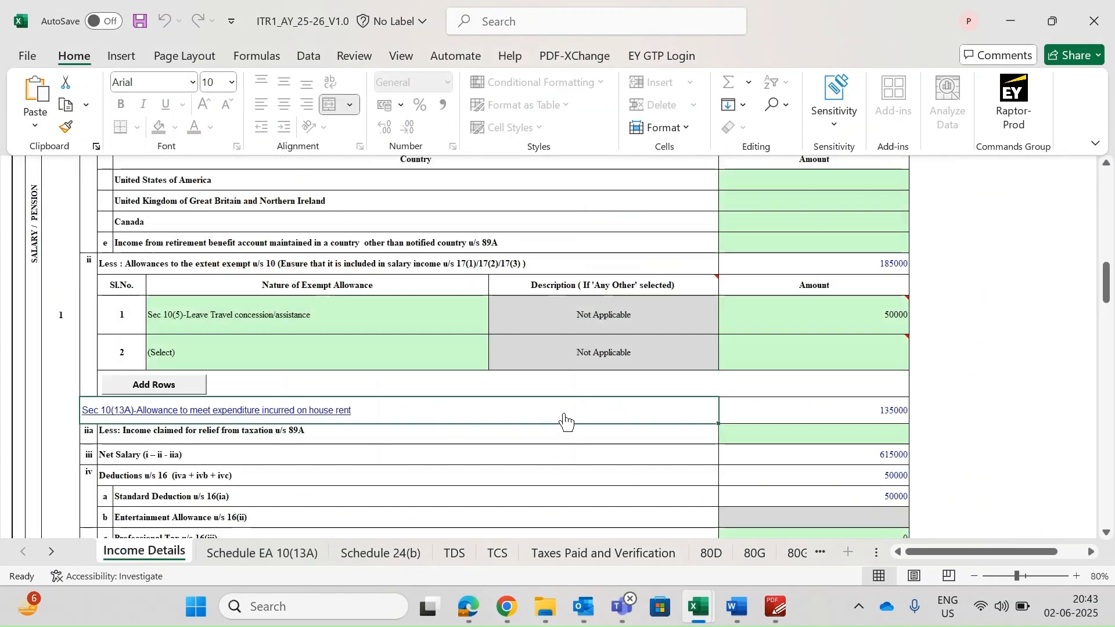
pyautogui.scroll(-2, 568, 423)
pyautogui.click(317, 344)
pyautogui.scroll(-1, 267, 410)
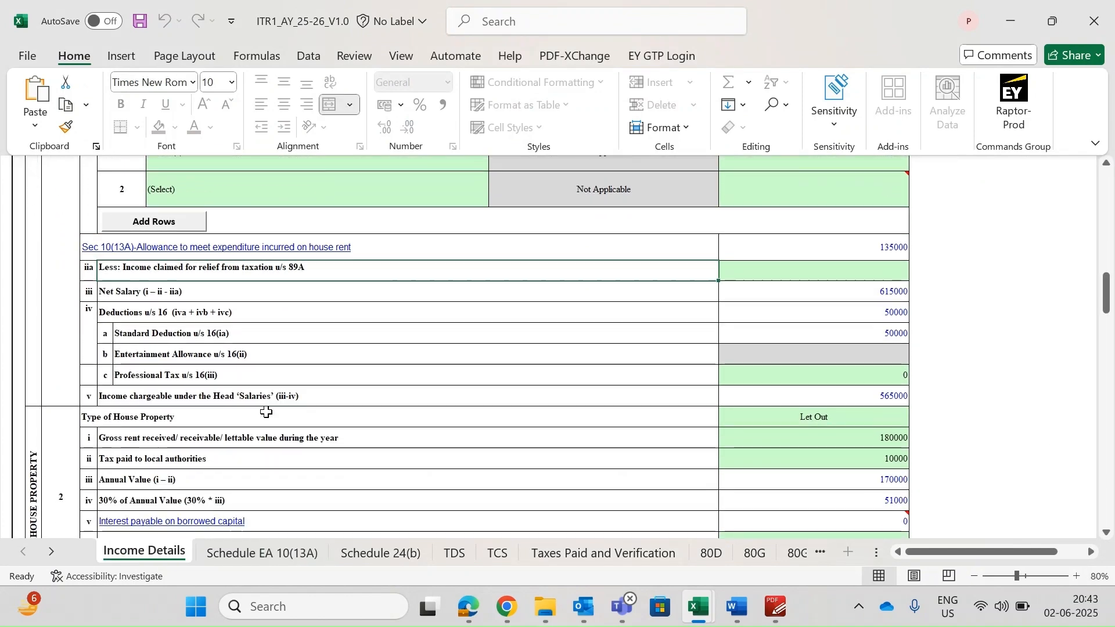
# - Examine the choices available for Type of House Property in the Income Details sheet
pyautogui.click(313, 419)
pyautogui.press('Right')
pyautogui.press('Right')
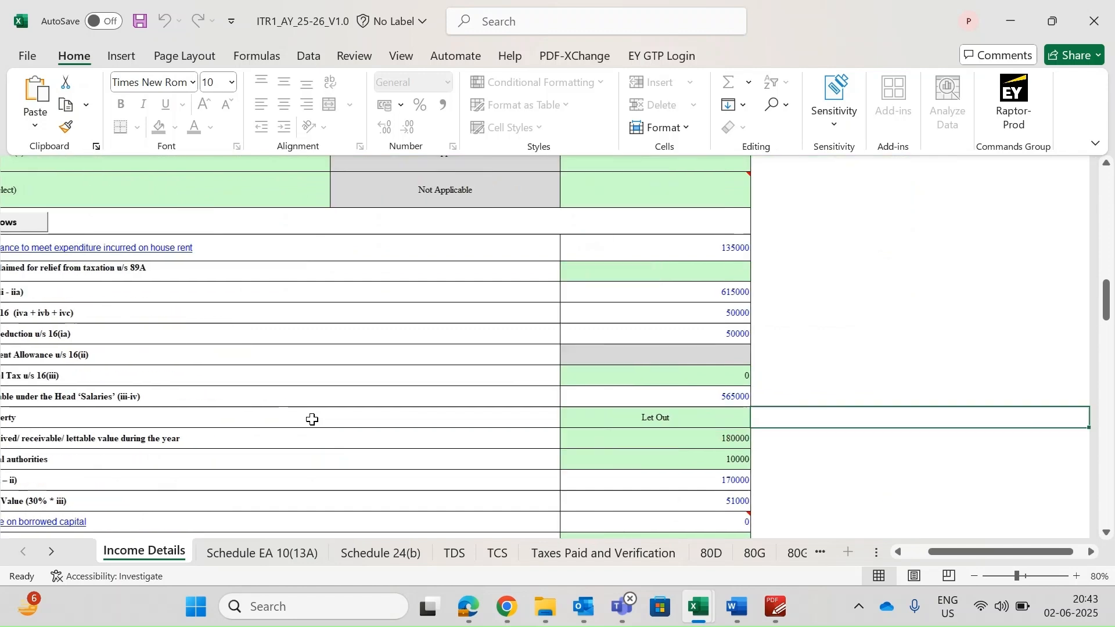
pyautogui.press('Left')
pyautogui.hscroll(-3, 312, 419)
pyautogui.hscroll(1, 313, 419)
pyautogui.hotkey('alt', 'Down')
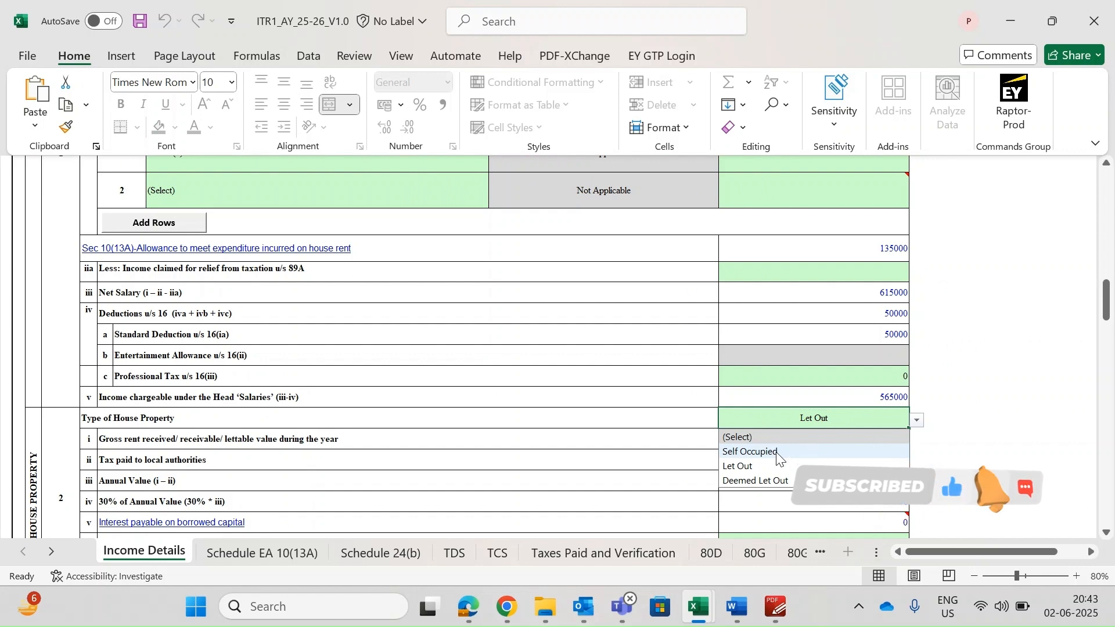
pyautogui.click(945, 397)
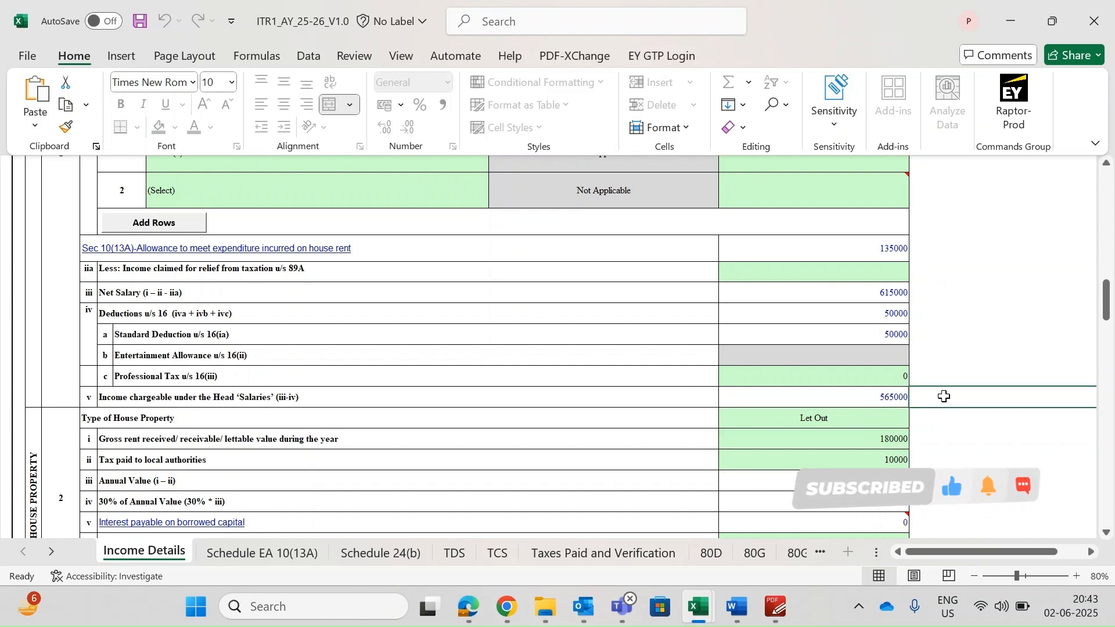
pyautogui.click(862, 417)
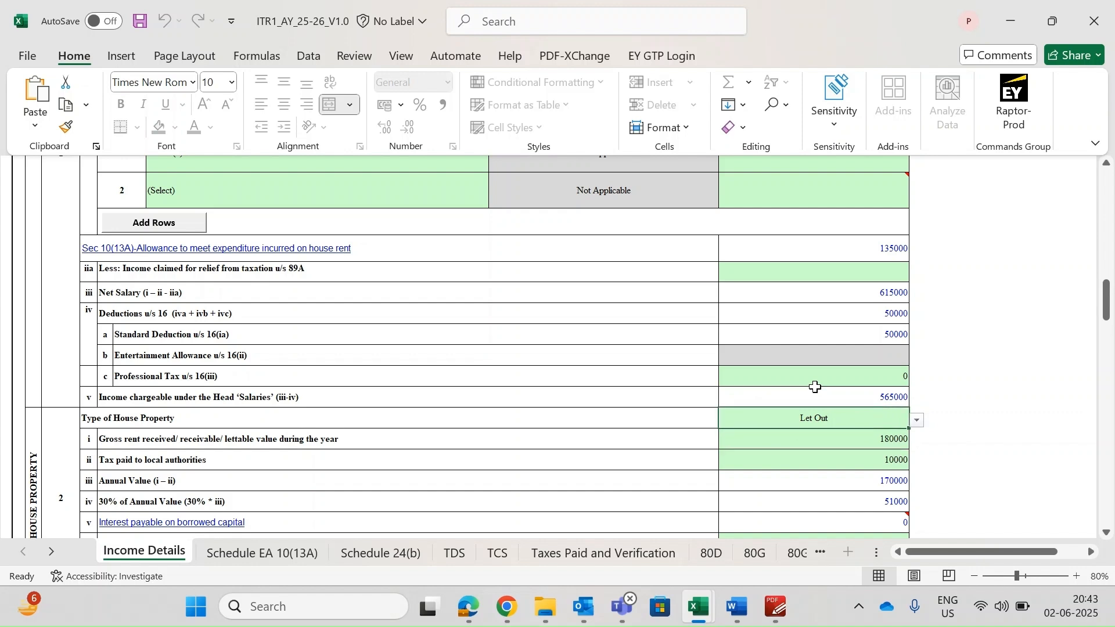
pyautogui.hotkey('alt', 'Down')
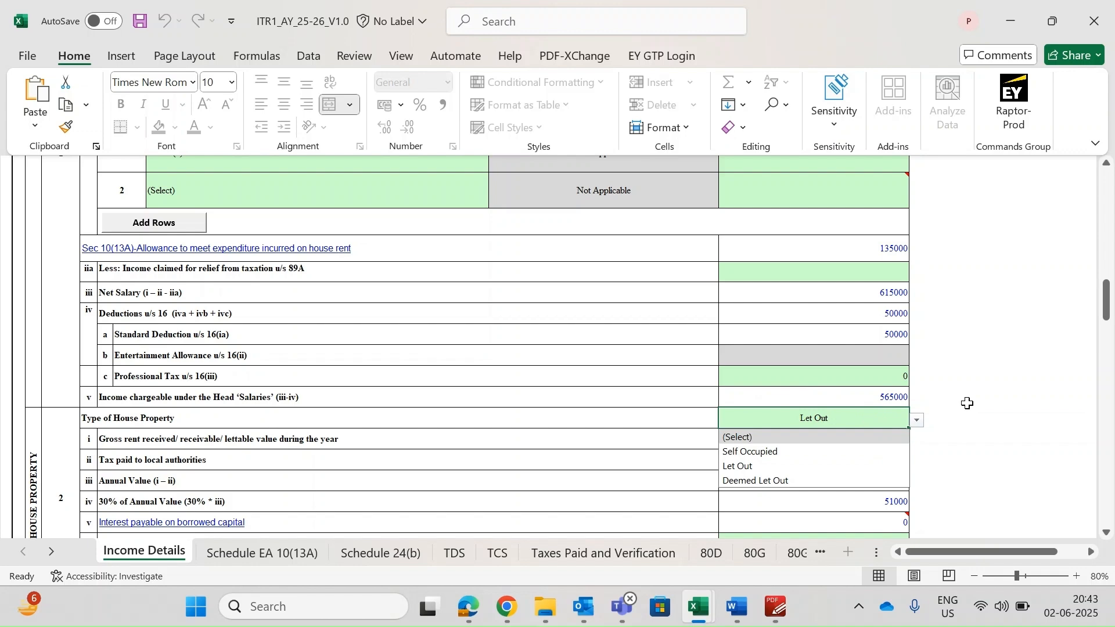
pyautogui.click(948, 406)
pyautogui.click(866, 416)
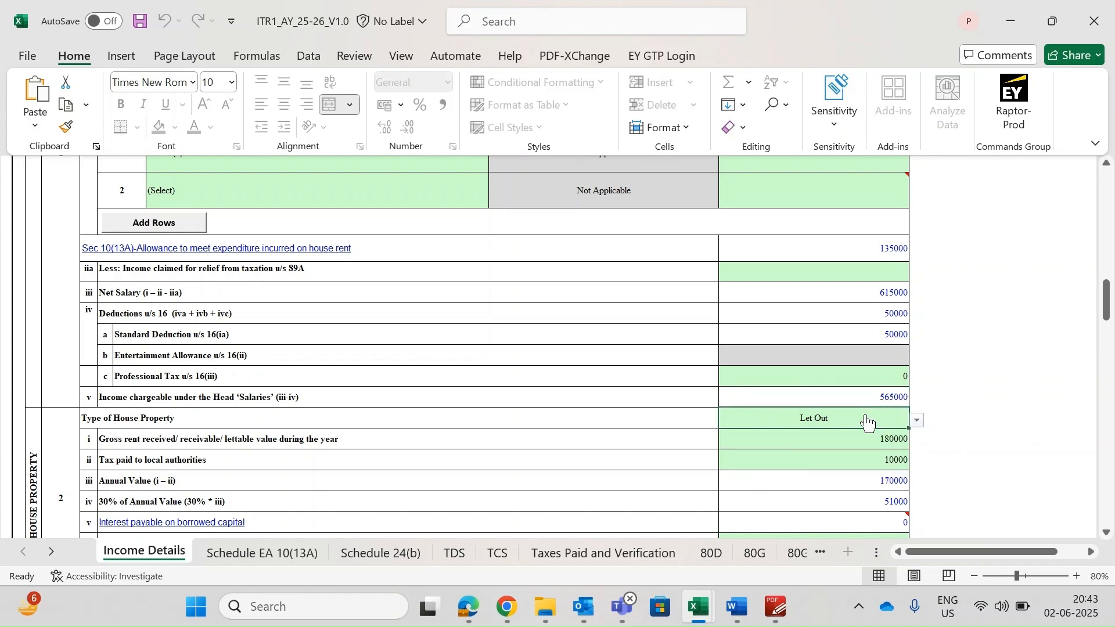
# - Compare Gross Rent Received in the computation workbook with the gross rent line in the return's House Property section
pyautogui.click(859, 452)
pyautogui.hotkey('alt', 'Tab')
pyautogui.scroll(-2, 650, 418)
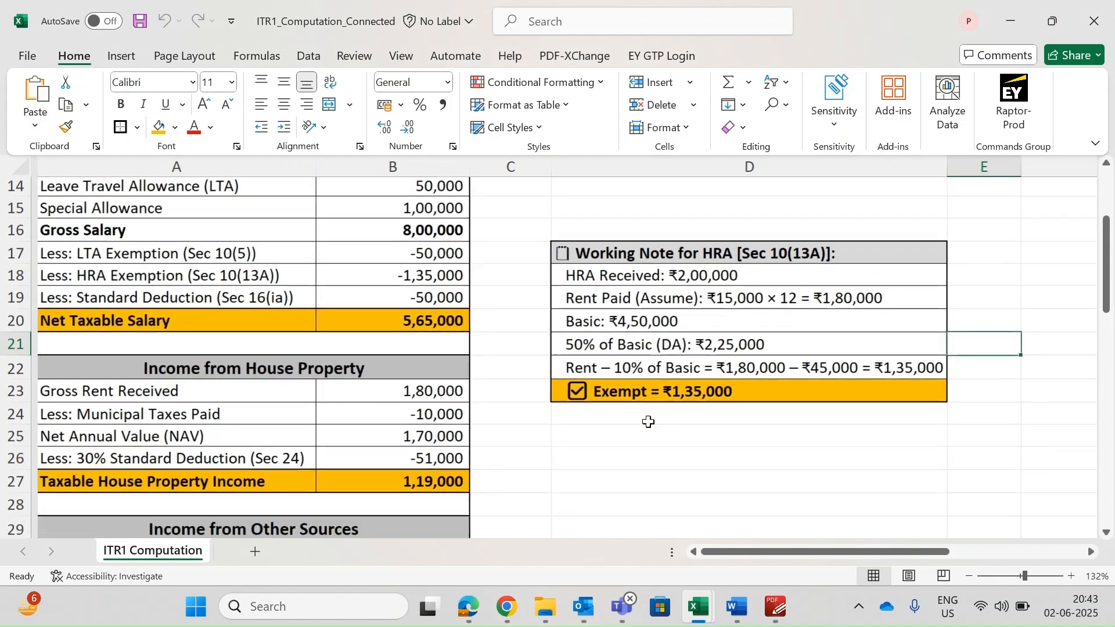
pyautogui.click(372, 367)
pyautogui.hotkey('alt', 'Tab')
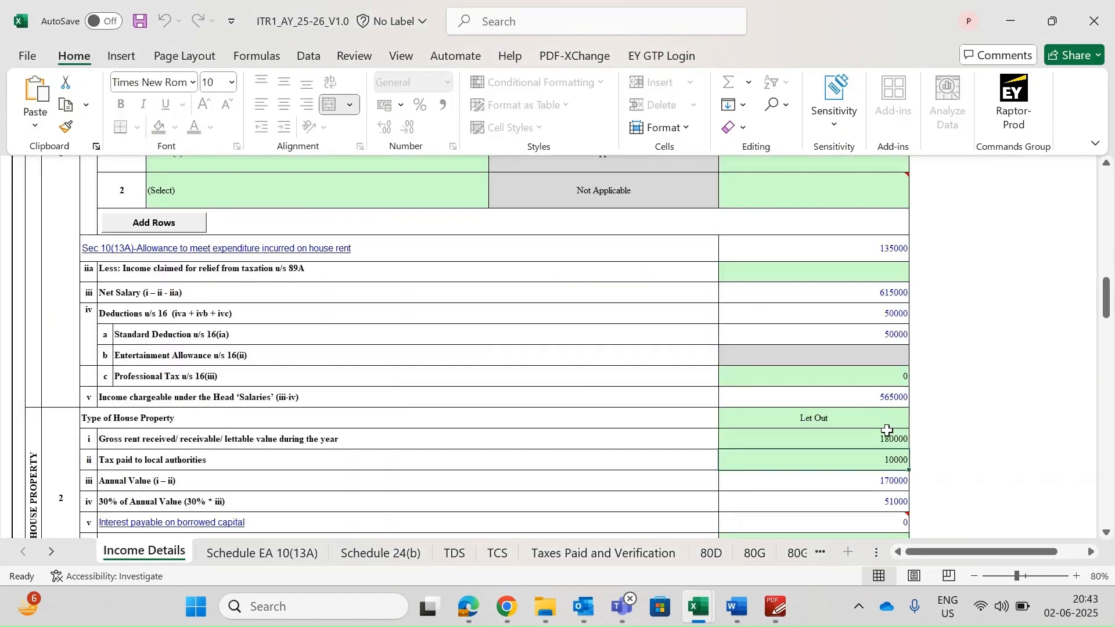
pyautogui.click(876, 438)
# - Compare Tax paid to local authorities with the computation's Municipal Taxes Paid, and check the Annual Value and 30% of Annual Value lines
pyautogui.press('Down')
pyautogui.hotkey('alt', 'Tab')
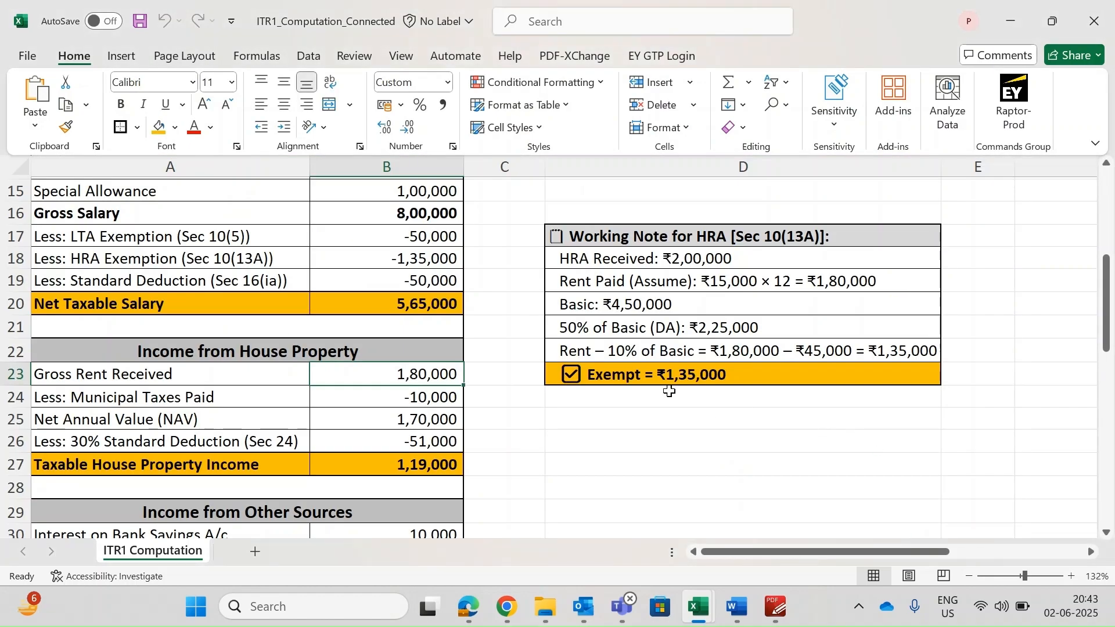
pyautogui.click(438, 405)
pyautogui.hotkey('alt', 'Tab')
pyautogui.scroll(-1, 821, 476)
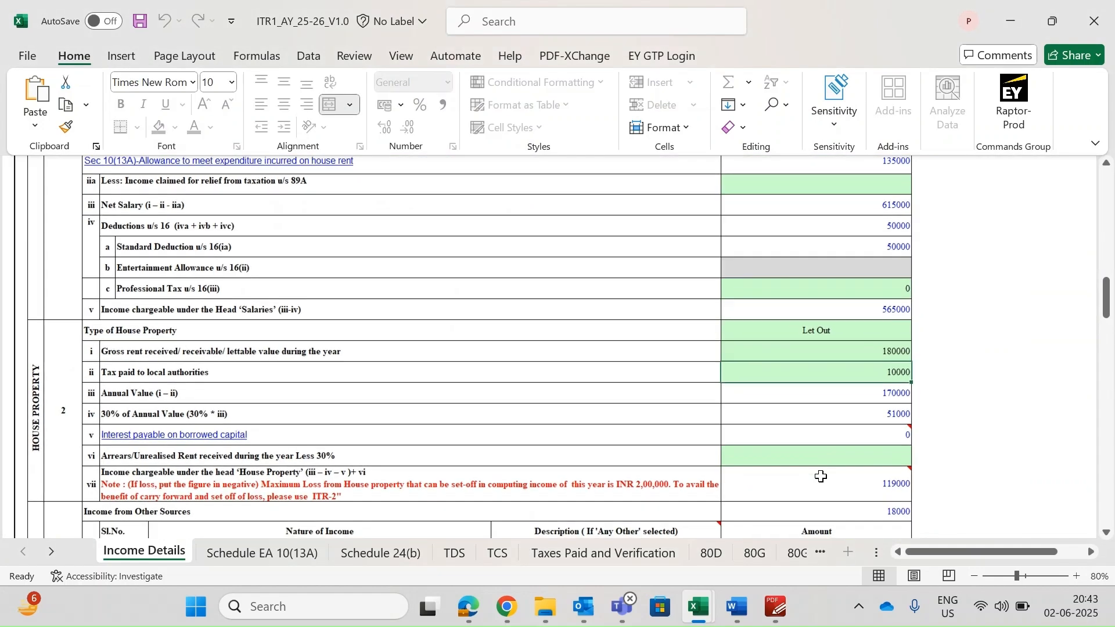
pyautogui.click(868, 391)
pyautogui.hotkey('shift', 'Down')
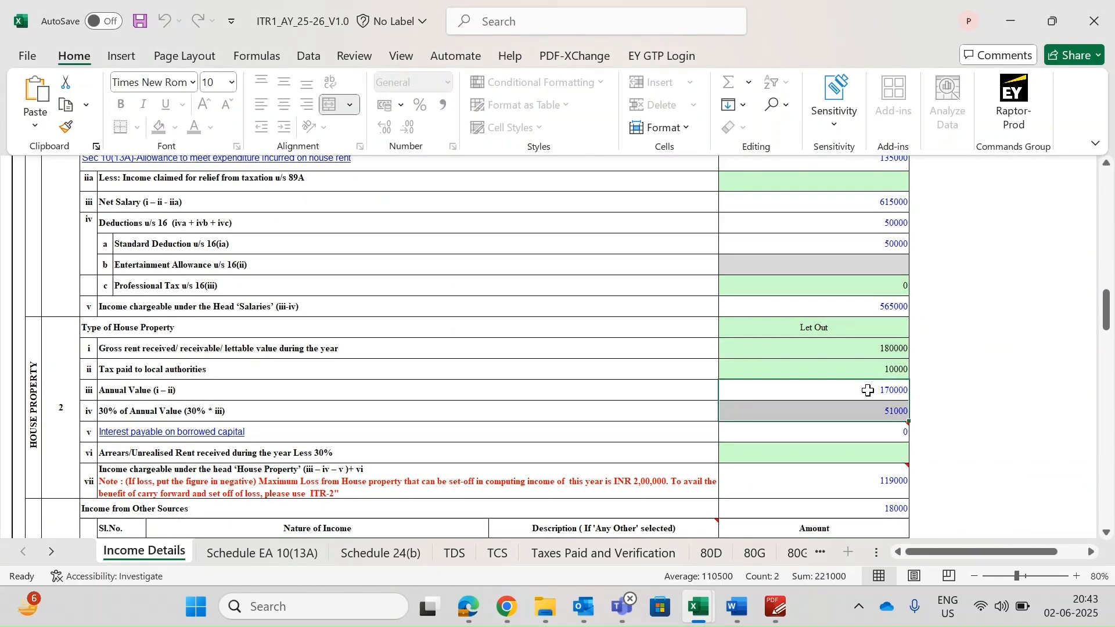
# - Compare the return's Income from Other Sources entries with the savings and fixed deposit interest in the computation workbook
pyautogui.scroll(-4, 604, 405)
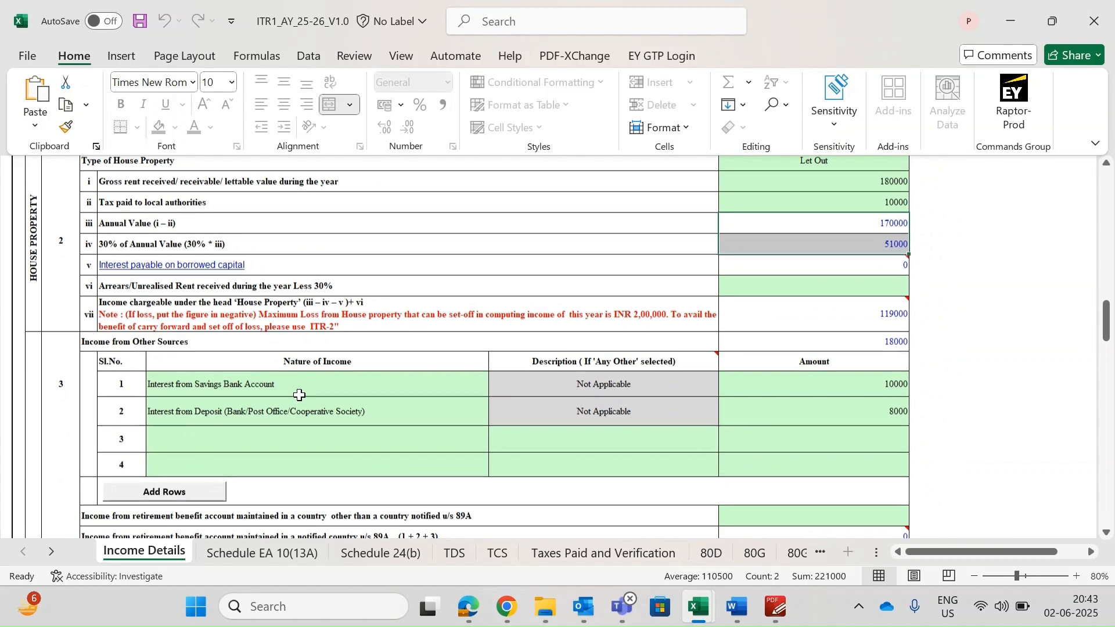
pyautogui.hotkey('alt', 'Tab')
pyautogui.scroll(-1, 441, 453)
pyautogui.scroll(1, 266, 383)
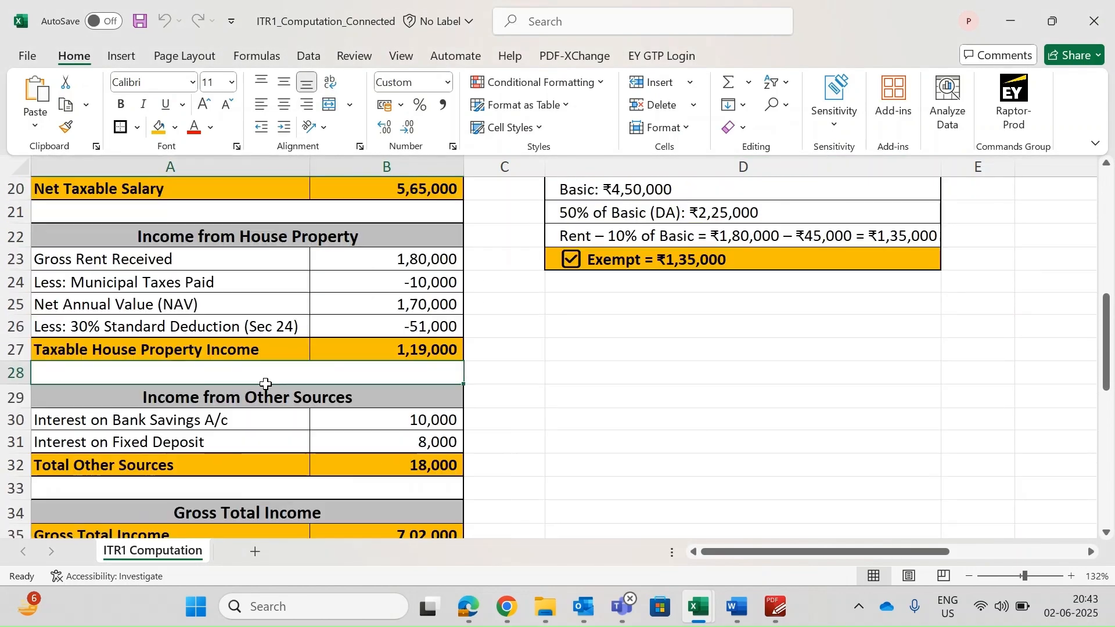
pyautogui.scroll(-1, 282, 407)
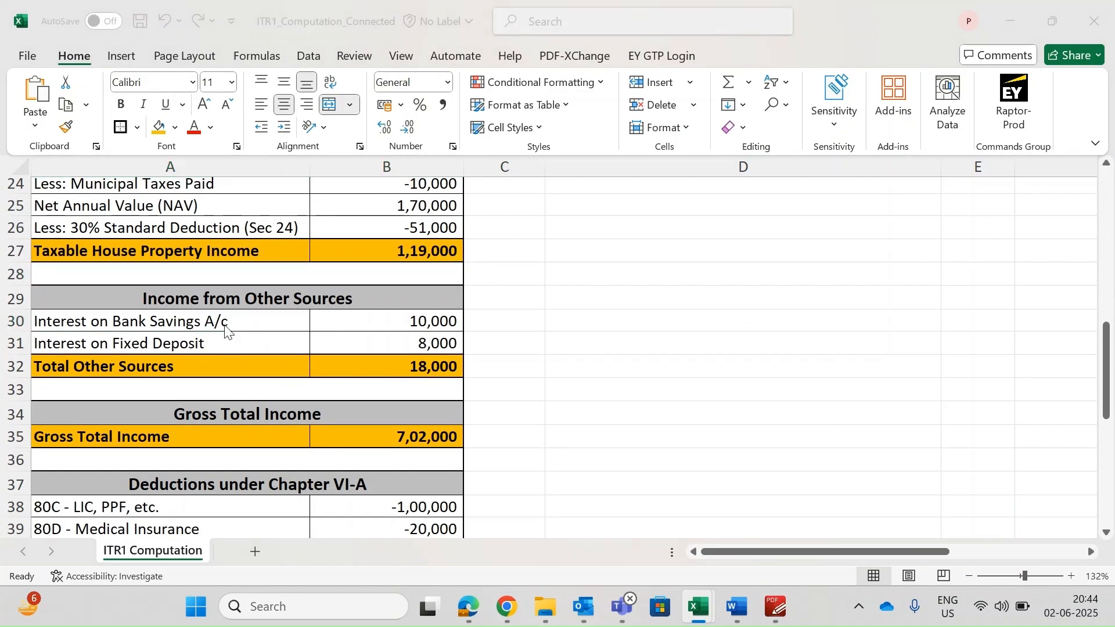
# - Examine the Nature of Income options for the first Other Sources row in the return, and check that row's amount
pyautogui.hotkey('alt', 'Tab')
pyautogui.hotkey('alt', 'Down')
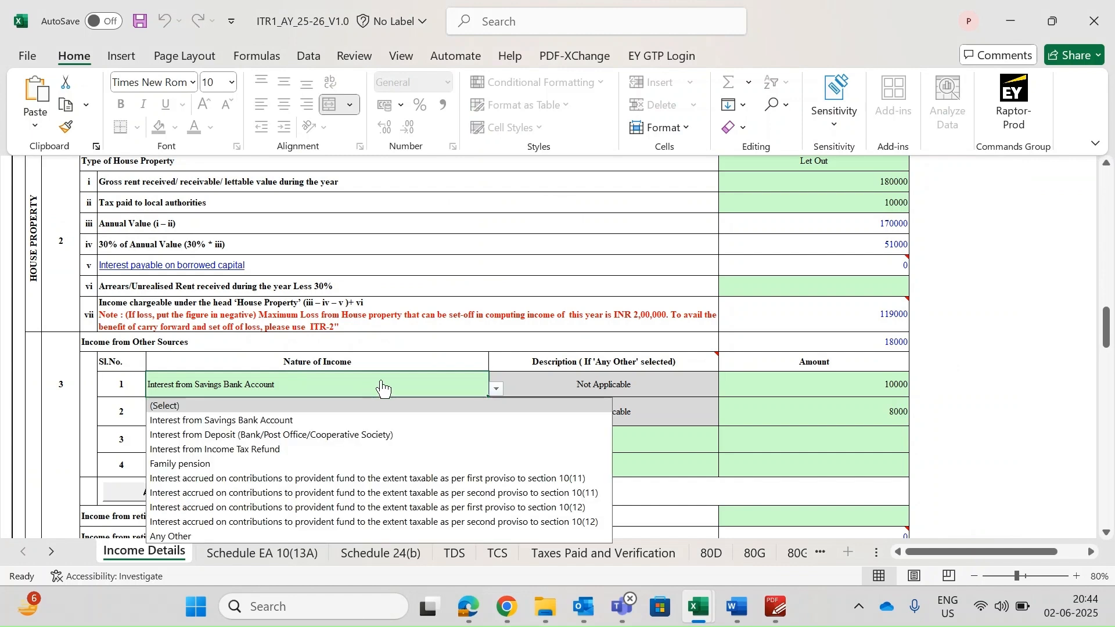
pyautogui.press('Escape')
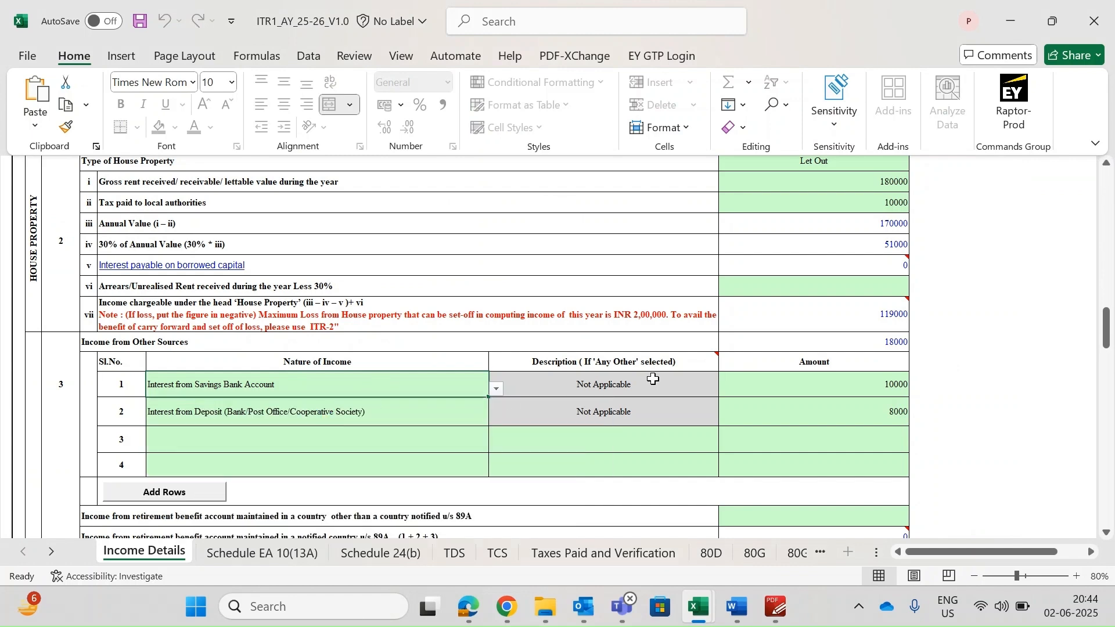
pyautogui.click(881, 386)
pyautogui.press('Left')
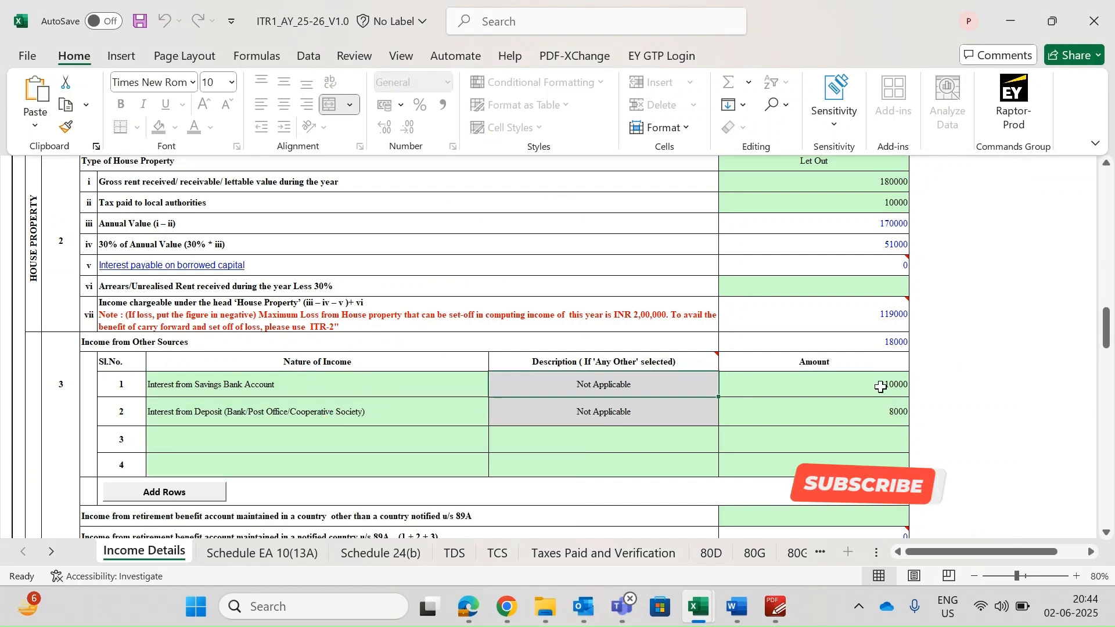
# - Check the deposit interest amount against the computation, and look through the remaining Other Sources lines down to Gross Total Income
pyautogui.hotkey('alt', 'Tab')
pyautogui.hotkey('alt', 'Tab')
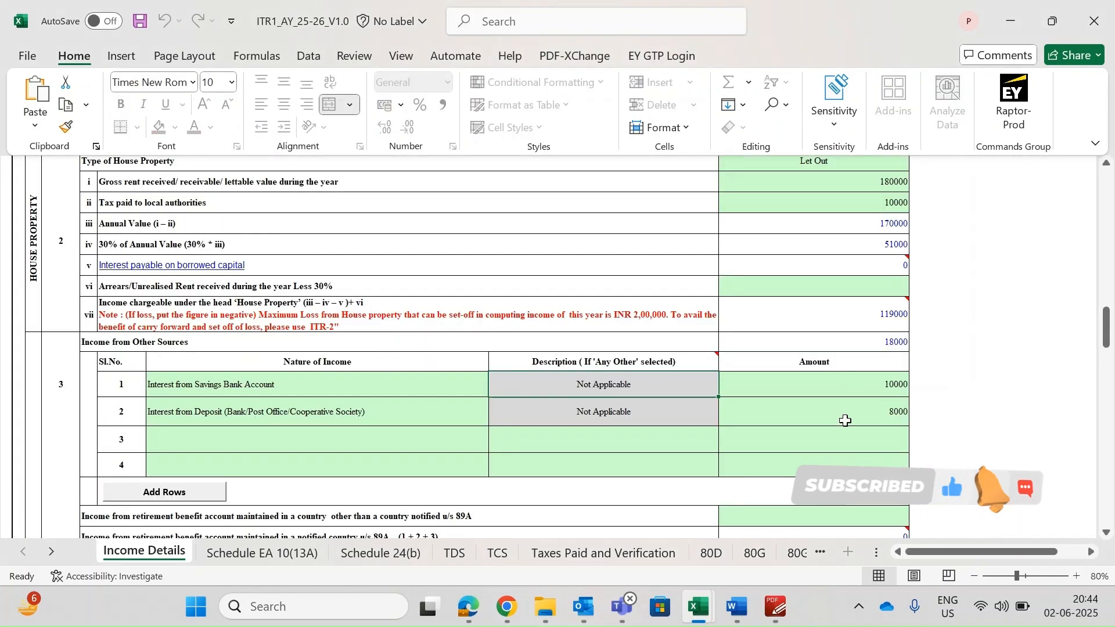
pyautogui.click(863, 413)
pyautogui.scroll(-2, 604, 419)
pyautogui.scroll(-4, 608, 422)
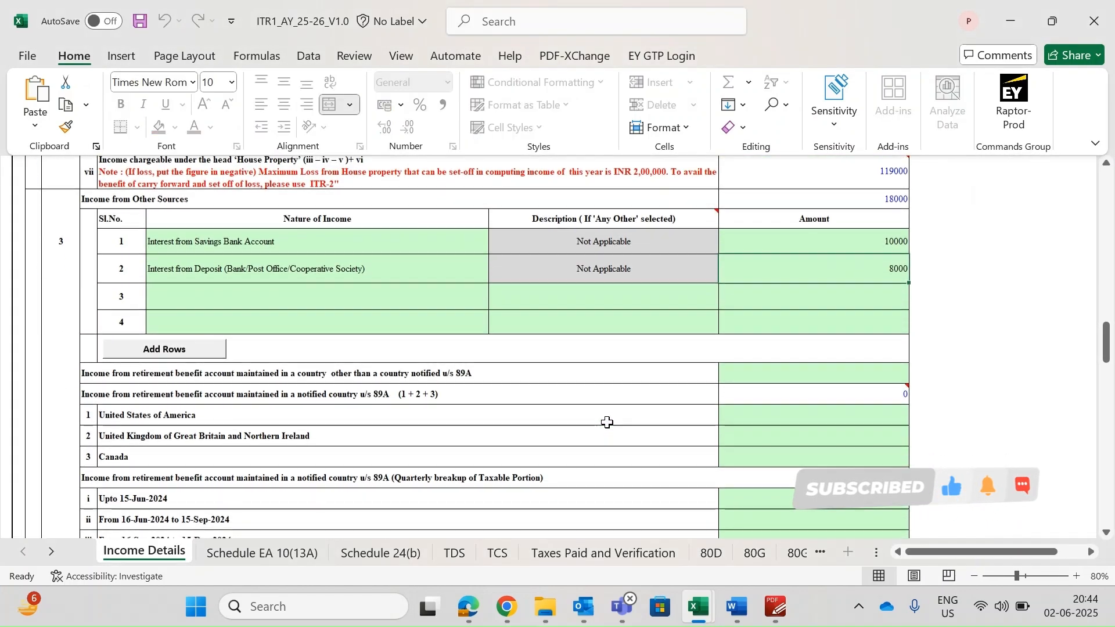
# - Review the 80C and 80D deductions under Chapter VI-A in the computation workbook alongside the return's Part C
pyautogui.hotkey('alt', 'Tab')
pyautogui.click(157, 378)
pyautogui.hotkey('alt', 'Tab')
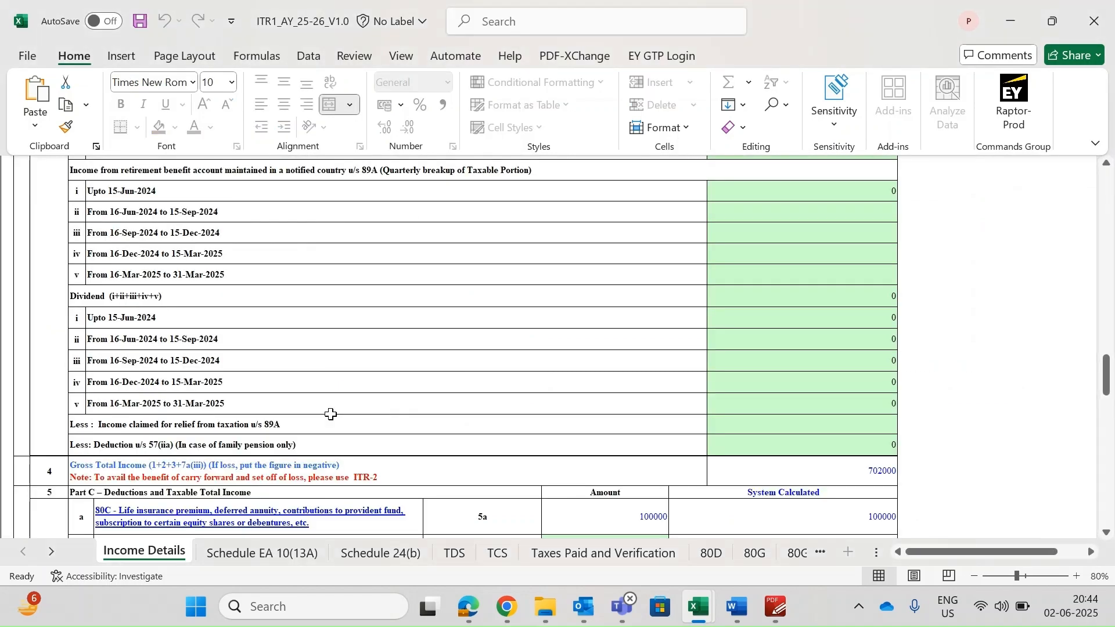
pyautogui.scroll(2, 358, 361)
pyautogui.scroll(-1, 359, 363)
pyautogui.hotkey('alt', 'Tab')
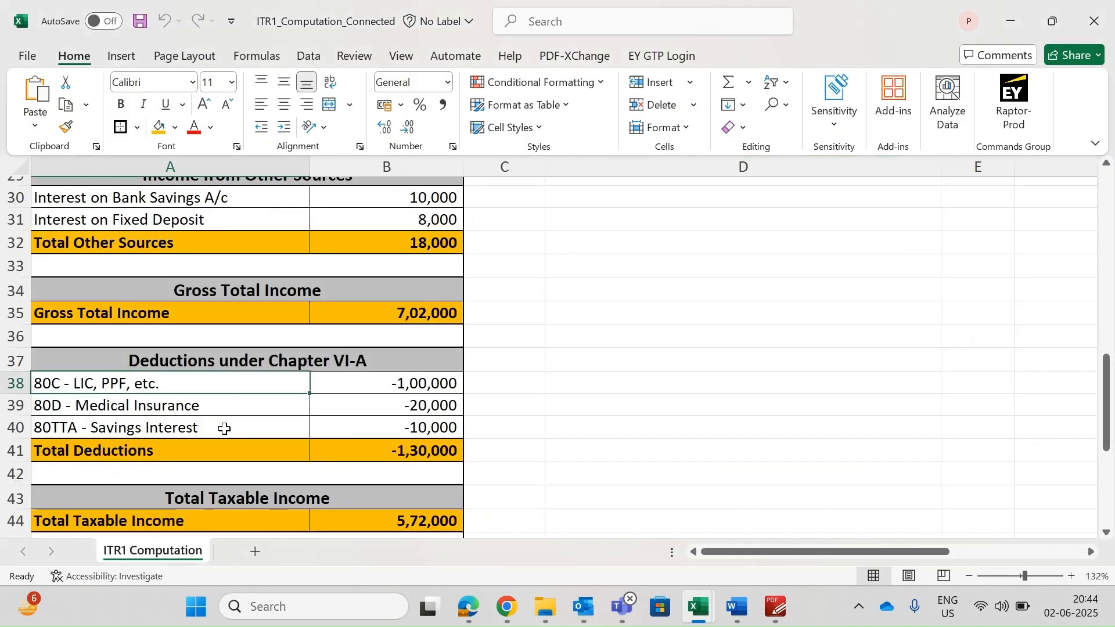
pyautogui.click(104, 407)
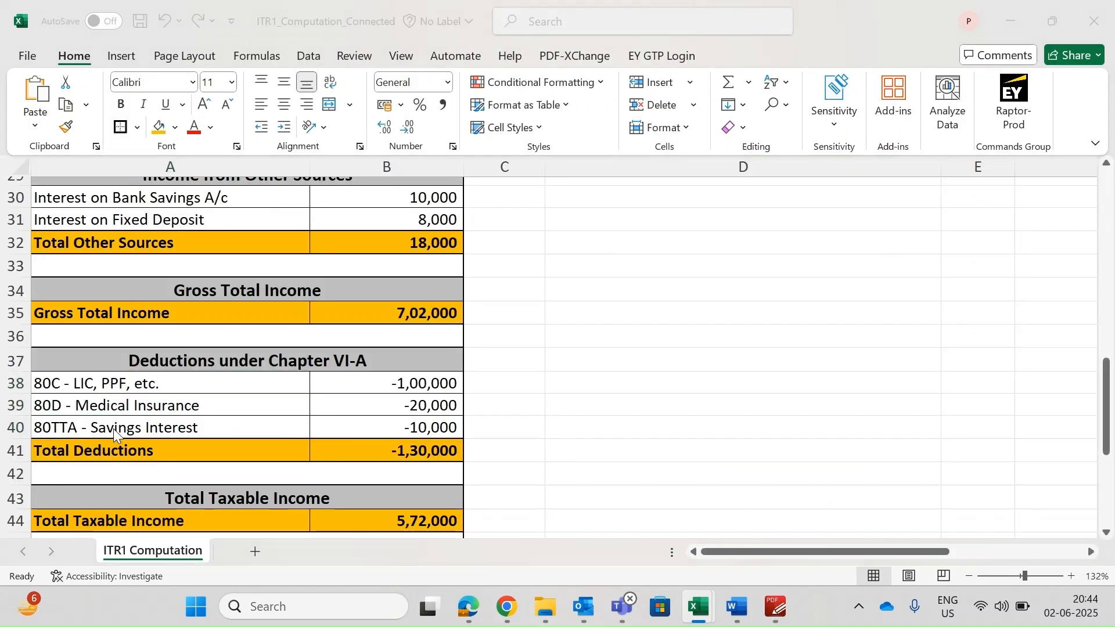
# - Open the return's 80C schedule from the deductions part and examine its deduction rows, returning to the computation workbook
pyautogui.hotkey('alt', 'Tab')
pyautogui.scroll(-4, 464, 406)
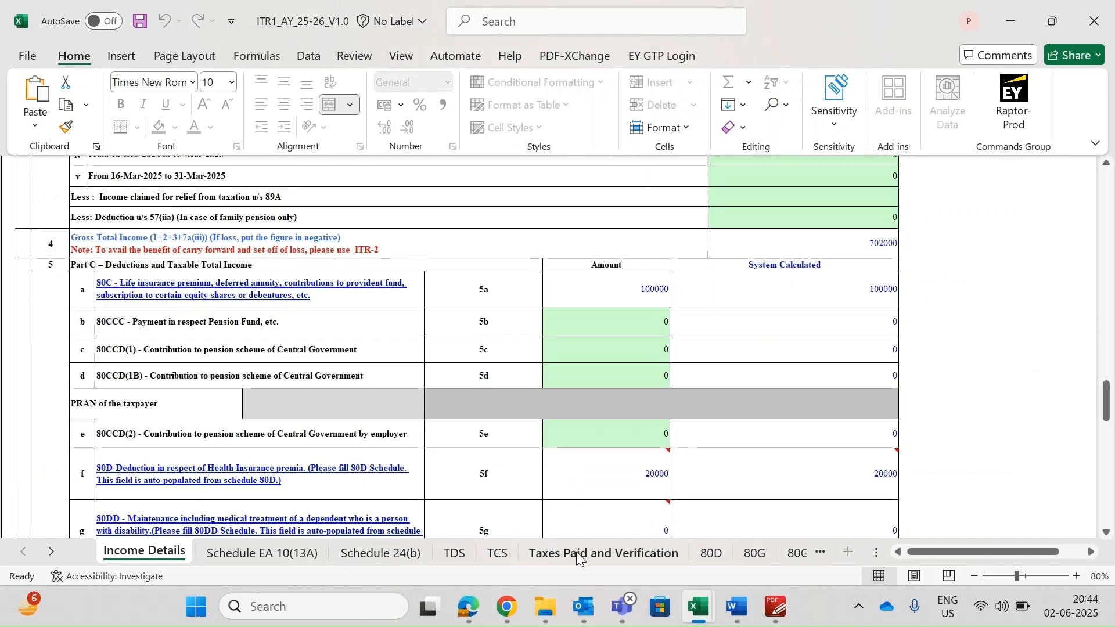
pyautogui.click(52, 552)
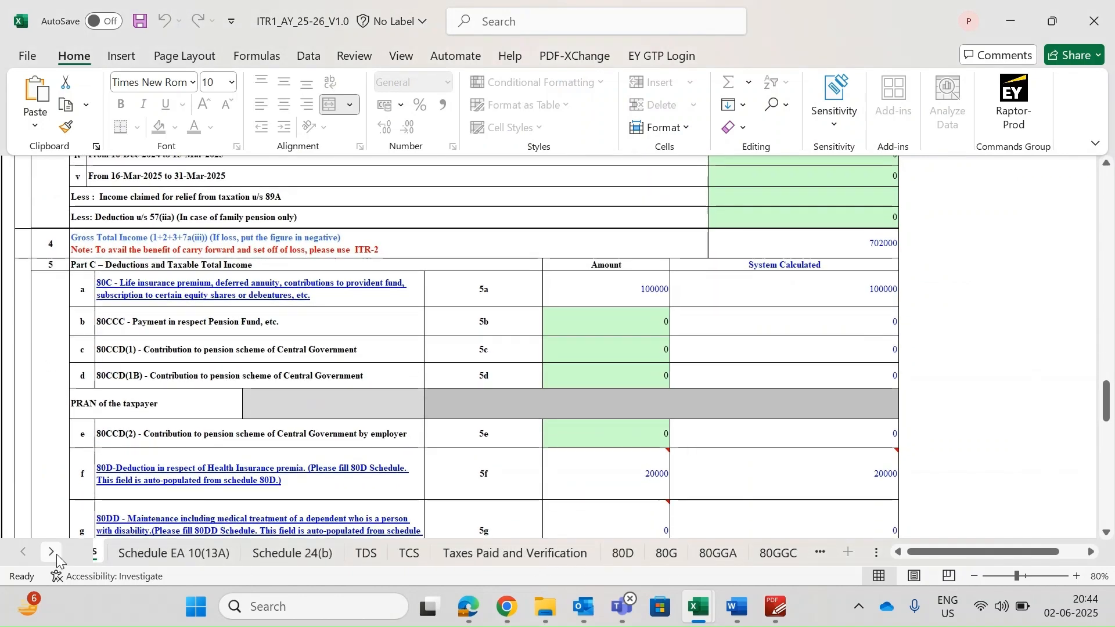
pyautogui.click(51, 551)
pyautogui.click(51, 552)
pyautogui.click(657, 552)
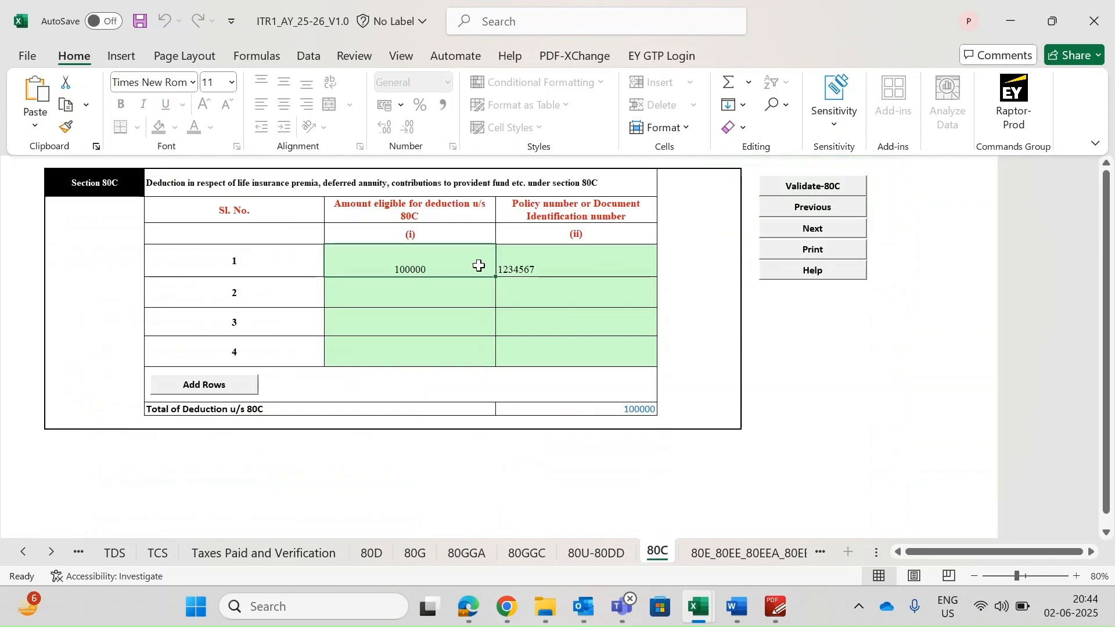
pyautogui.press('Down')
pyautogui.hotkey('alt', 'Tab')
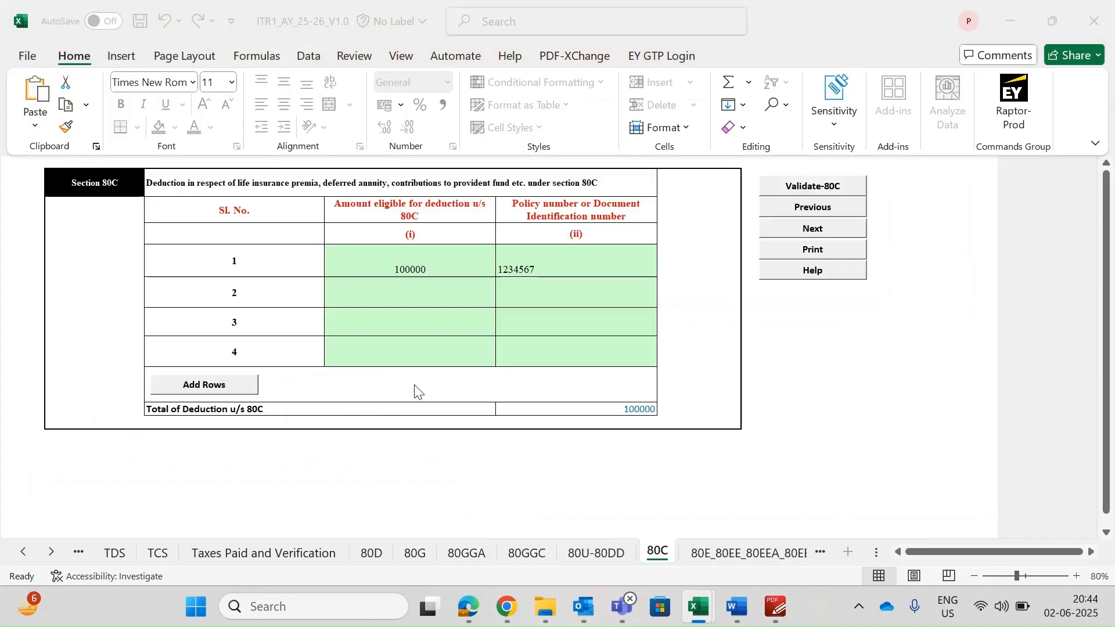
# - Check the policy number in the first row of the return's 80C schedule, comparing with the computation workbook's 80C line
pyautogui.hotkey('alt', 'Tab')
pyautogui.click(575, 264)
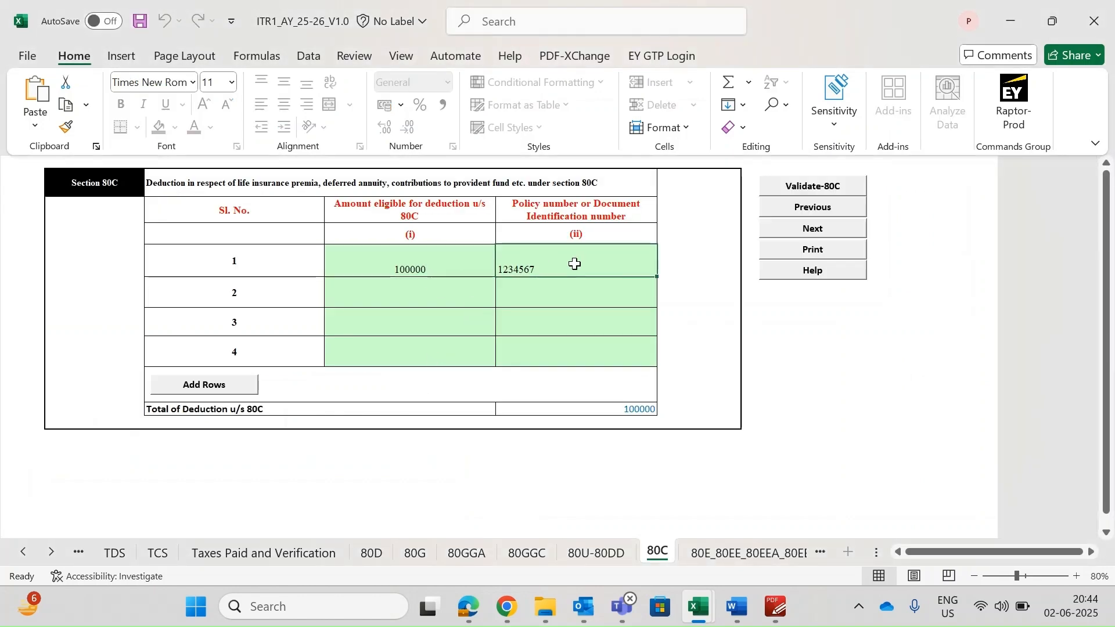
pyautogui.hotkey('alt', 'Tab')
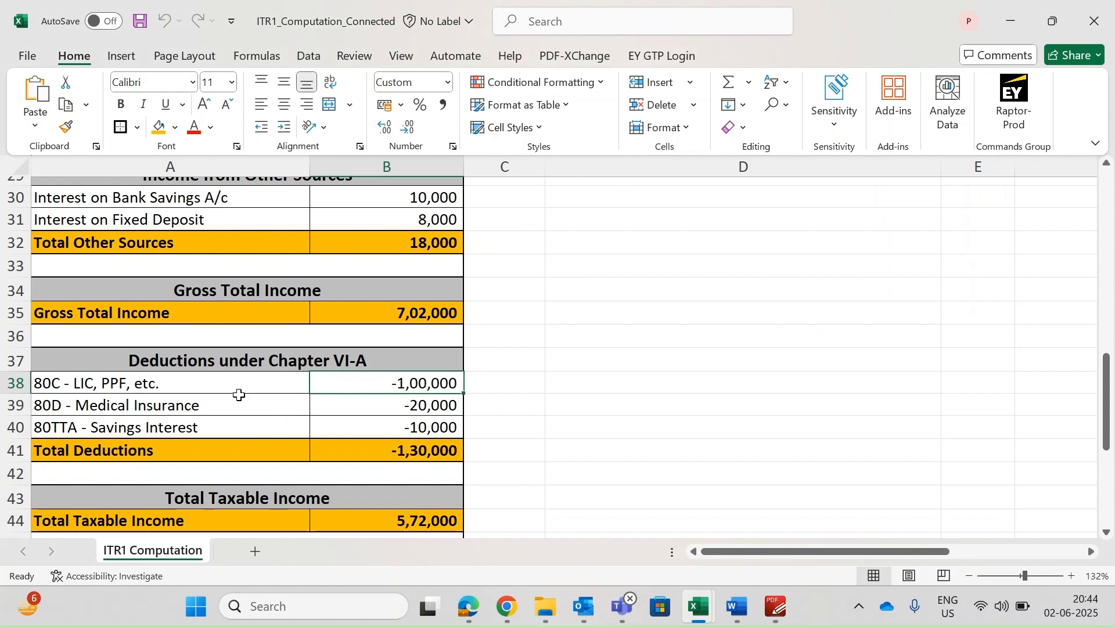
pyautogui.hotkey('alt', 'Tab')
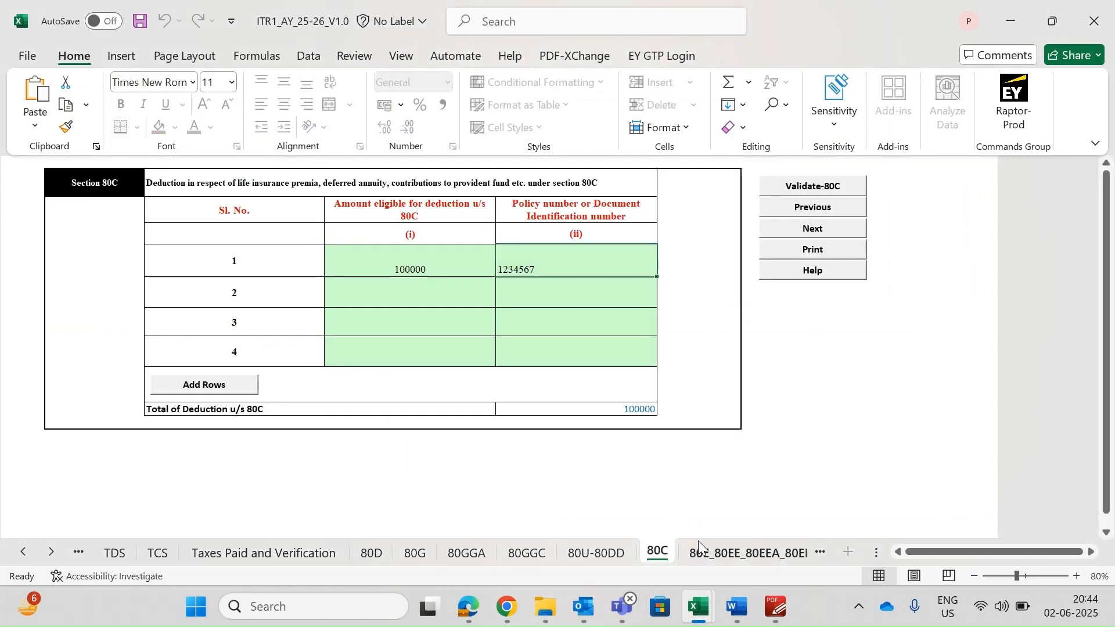
# - Open the return's 80D schedule and examine the insurer, policy number and health insurance amount in its first row
pyautogui.click(371, 553)
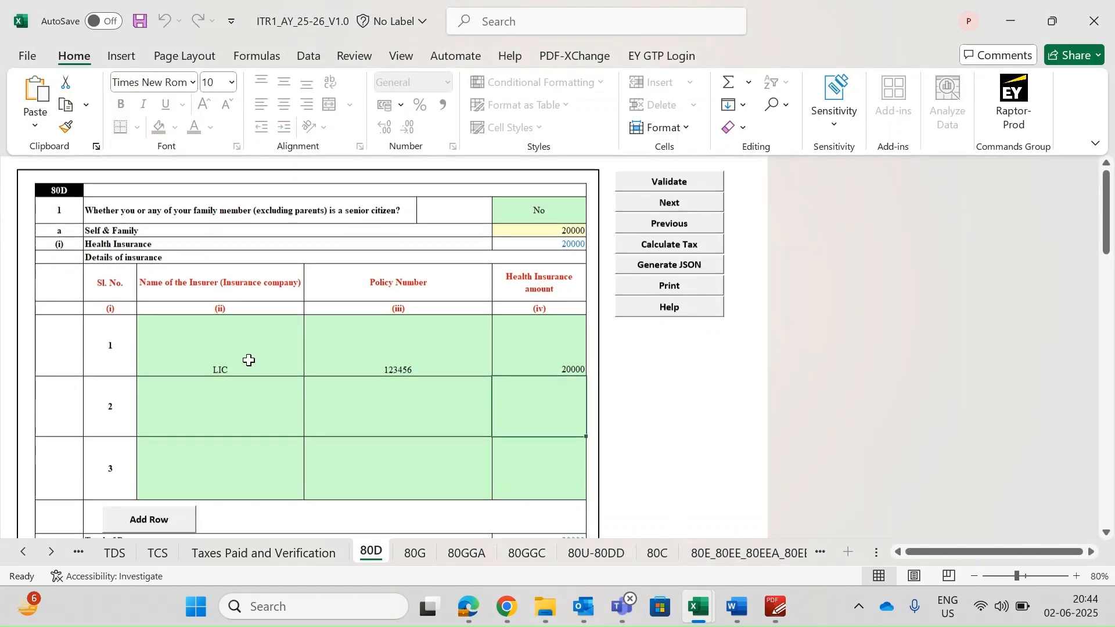
pyautogui.click(249, 360)
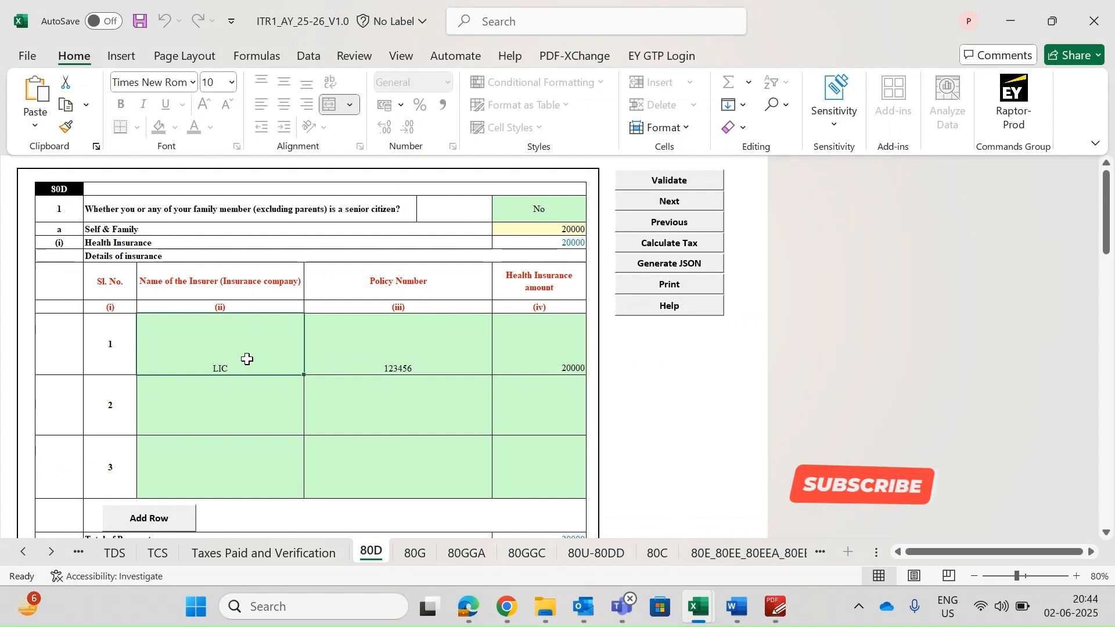
pyautogui.press('Tab')
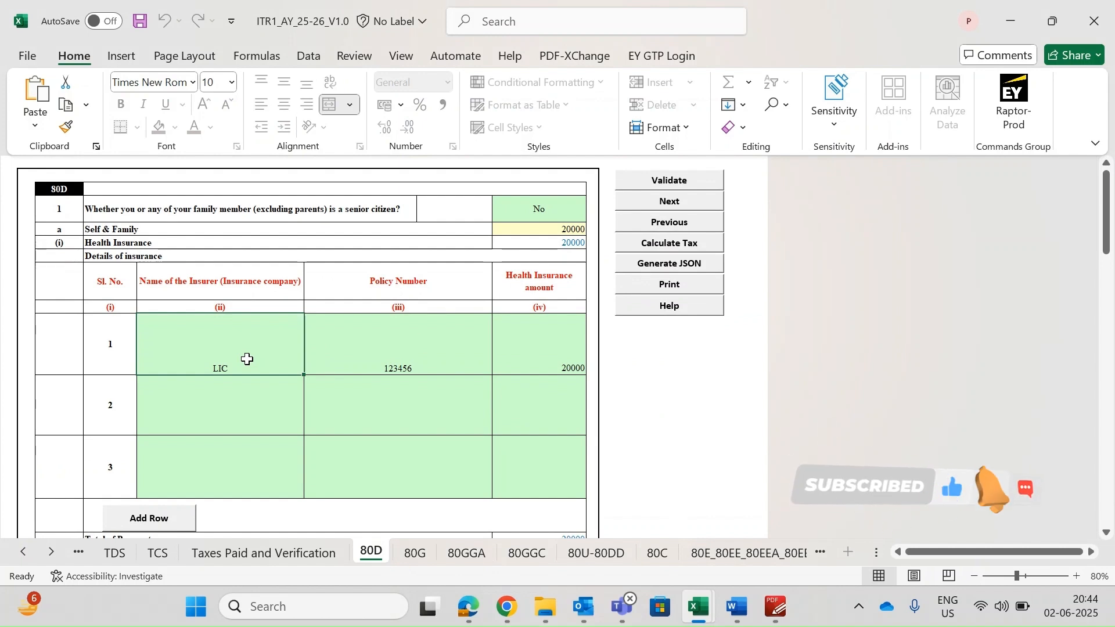
pyautogui.click(247, 359)
pyautogui.press('Tab')
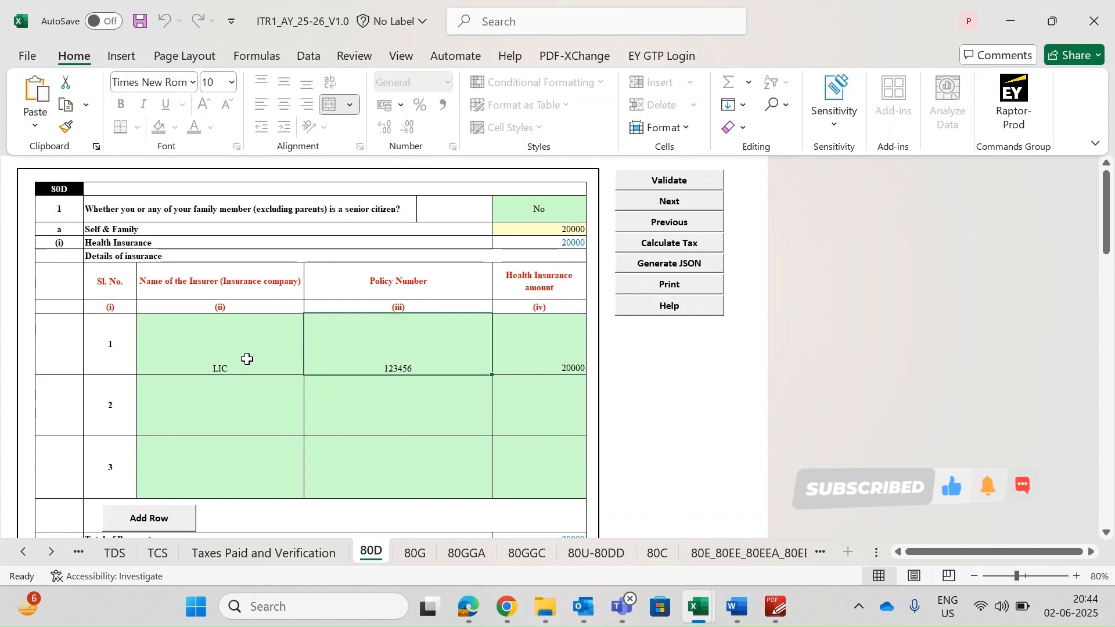
pyautogui.press('Tab')
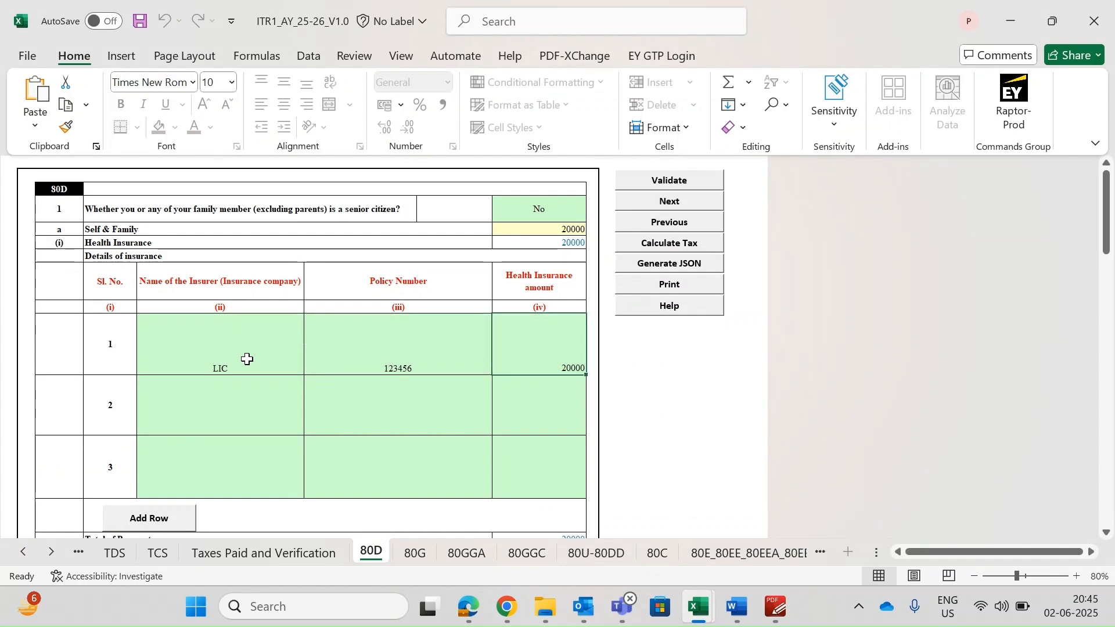
pyautogui.press('Right')
pyautogui.press('Left')
pyautogui.hotkey('alt', 'Tab')
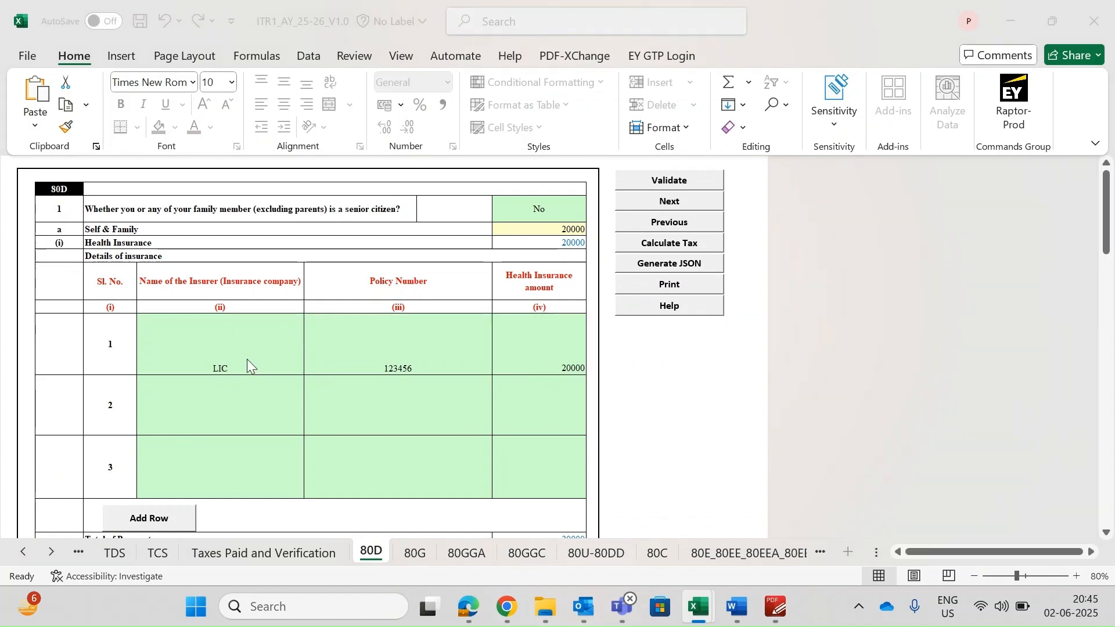
# - Compare the 80TTA savings interest deduction in the return's Income Details with the 80TTA line in the computation workbook
pyautogui.hotkey('alt', 'Tab')
pyautogui.click(598, 428)
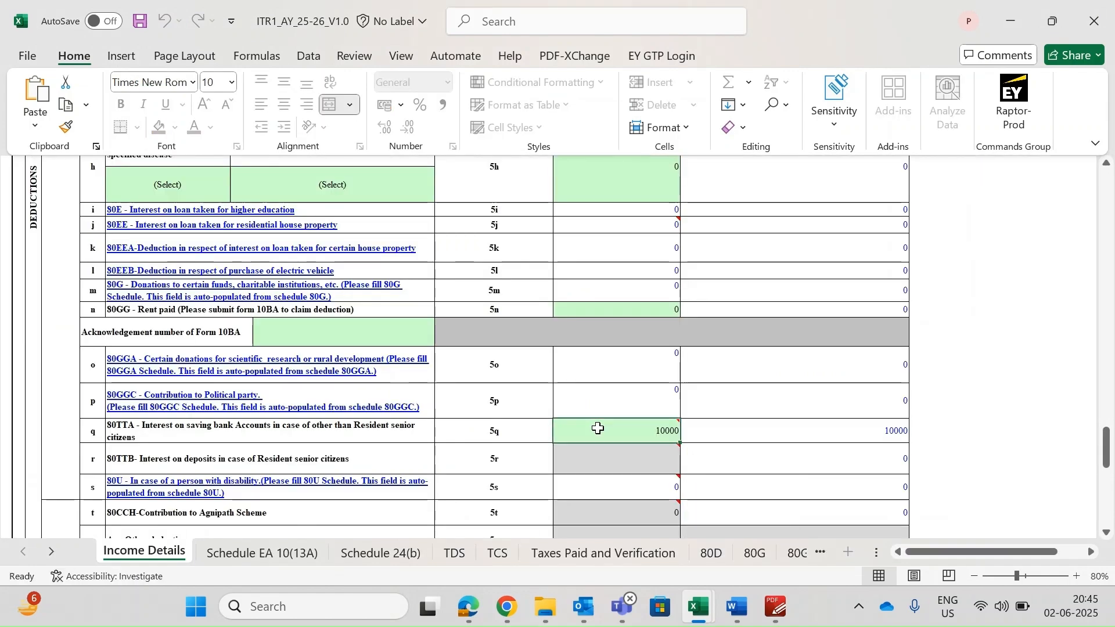
pyautogui.hotkey('alt', 'Tab')
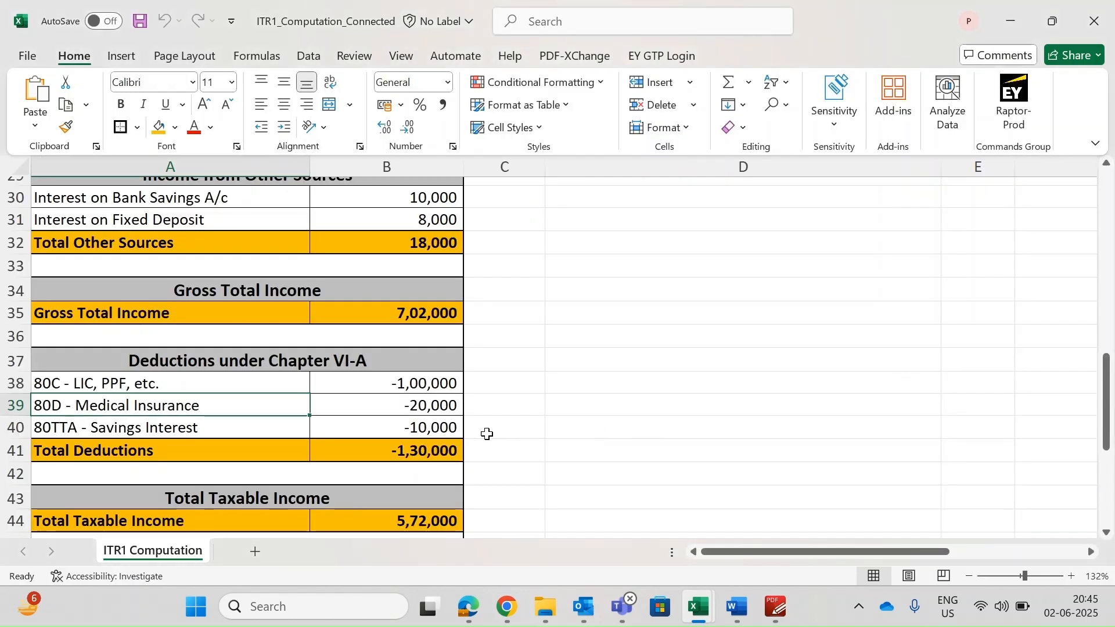
pyautogui.click(411, 411)
pyautogui.click(416, 425)
pyautogui.hotkey('alt', 'Tab')
pyautogui.moveTo(660, 436)
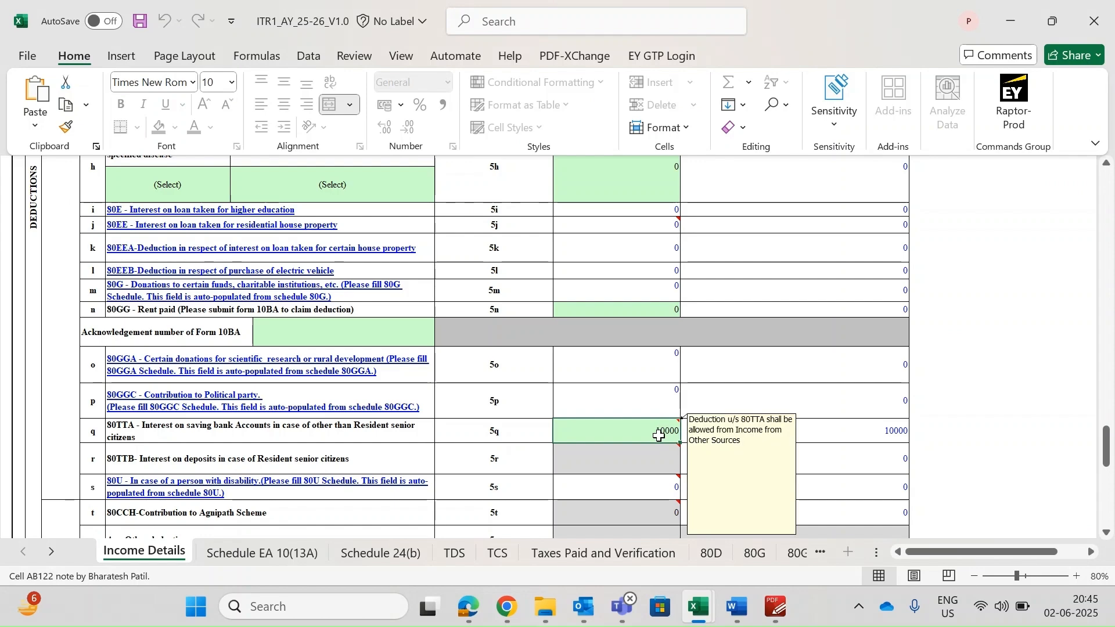
pyautogui.hotkey('alt', 'Tab')
pyautogui.scroll(-1, 410, 453)
pyautogui.hotkey('alt', 'Tab')
# - Check the return's Total Deductions and Total Income against the Total Taxable Income in the computation workbook
pyautogui.scroll(-2, 758, 488)
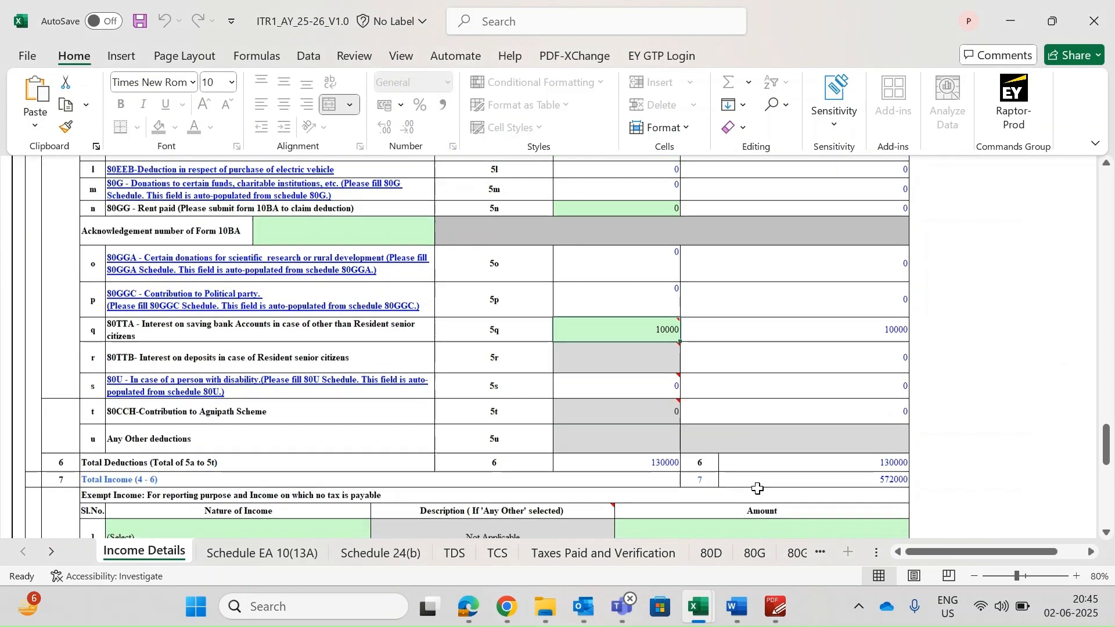
pyautogui.scroll(-1, 757, 488)
pyautogui.click(192, 450)
pyautogui.press('Right')
pyautogui.press('Right')
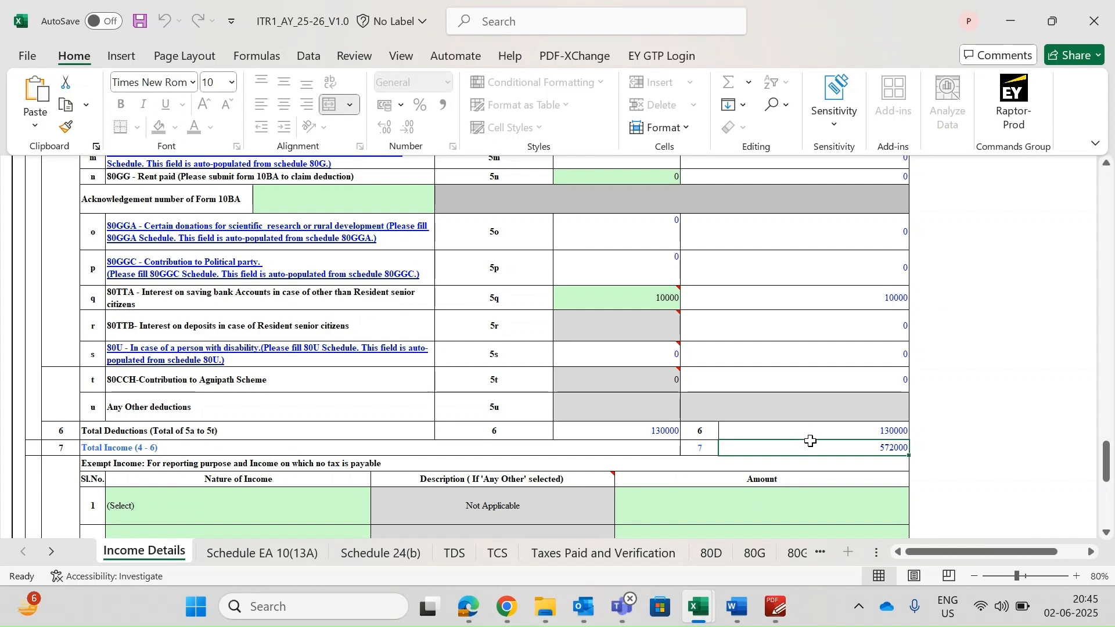
pyautogui.click(811, 442)
pyautogui.hotkey('alt', 'Tab')
pyautogui.click(426, 430)
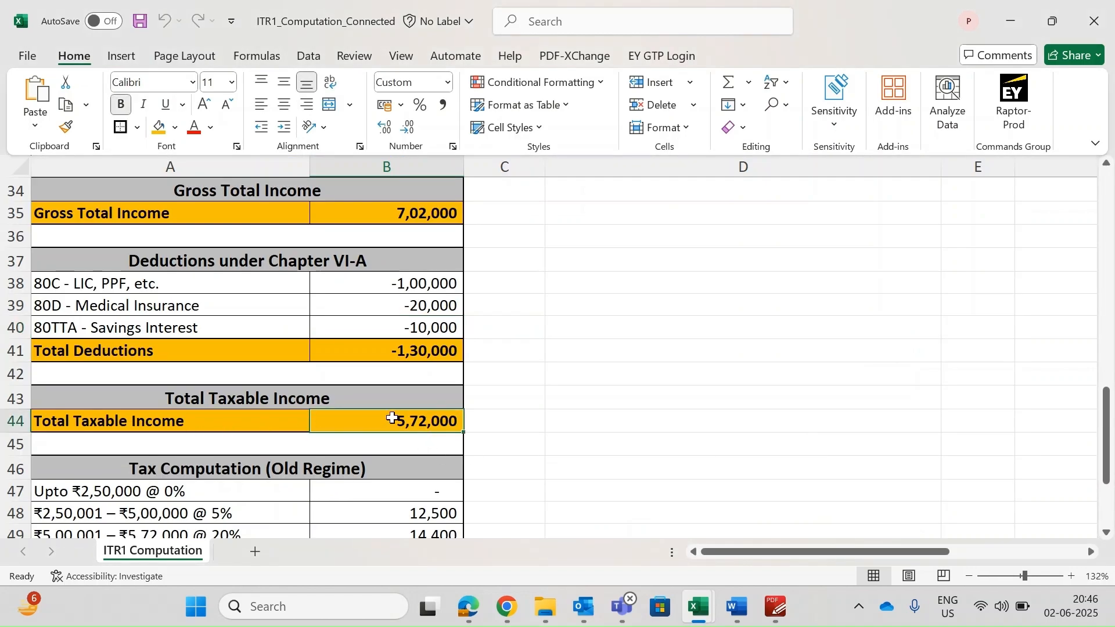
pyautogui.hotkey('alt', 'Tab')
# - Review the old-regime tax computation in the workbook alongside the return's exempt income and tax payable lines
pyautogui.hotkey('alt', 'Tab')
pyautogui.scroll(-1, 414, 423)
pyautogui.hotkey('alt', 'Tab')
pyautogui.scroll(-1, 636, 459)
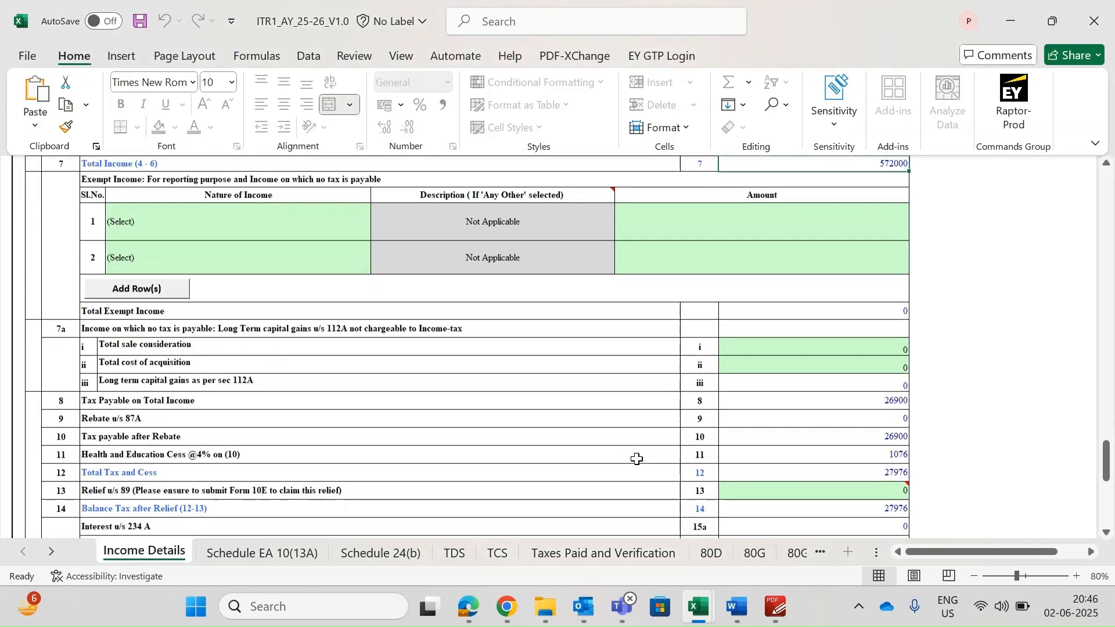
# - Calculate the tax from the start of Income Details and look over the Part A general information
pyautogui.scroll(20, 638, 459)
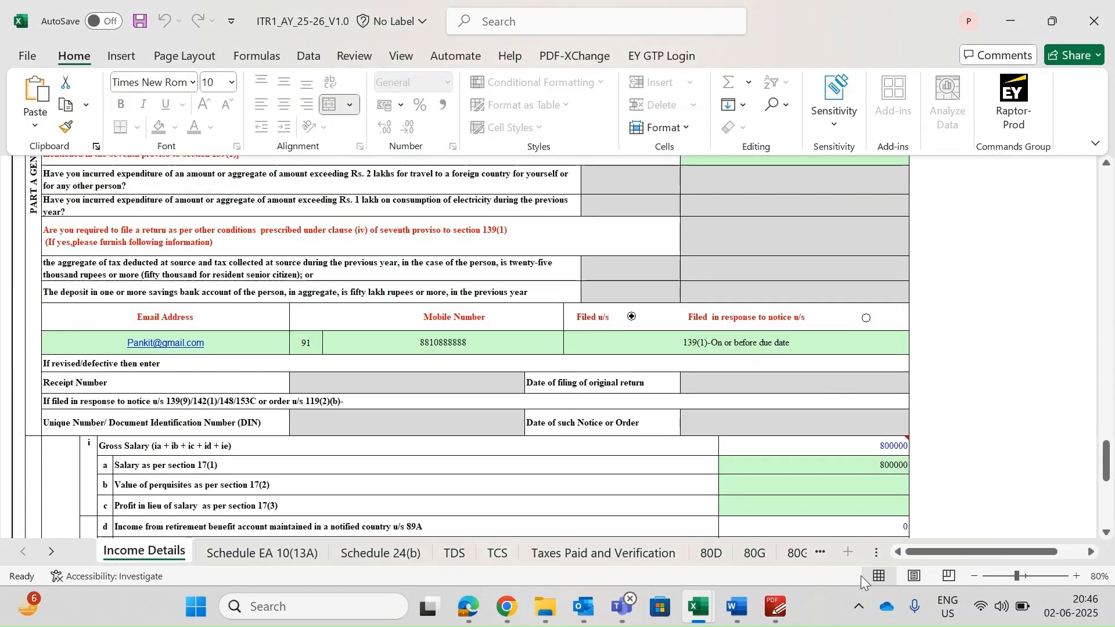
pyautogui.scroll(15, 771, 351)
pyautogui.click(1023, 243)
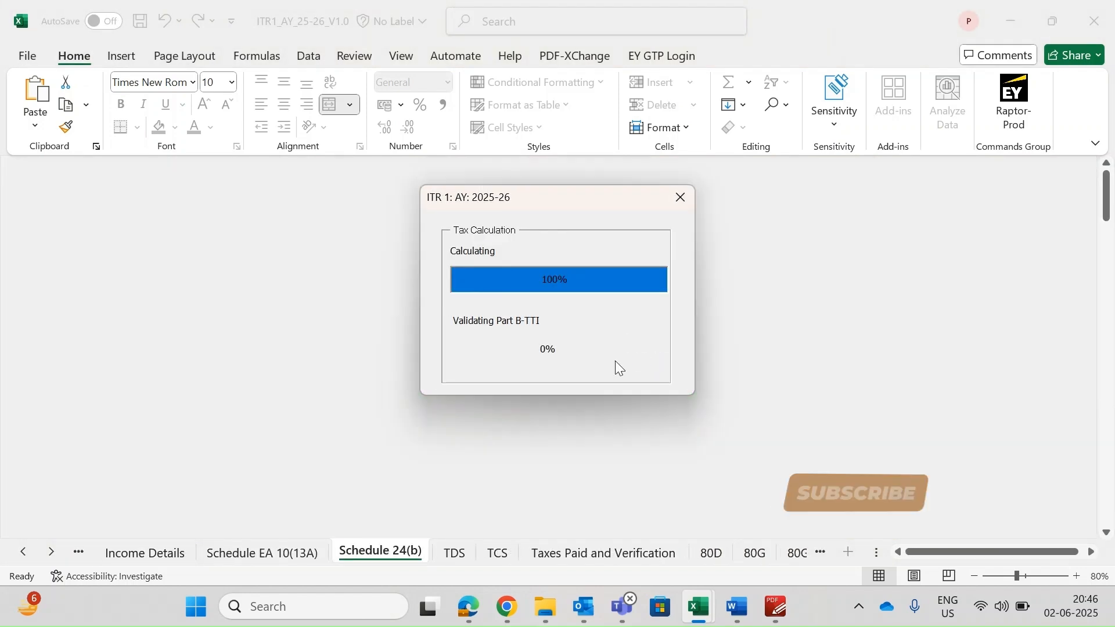
pyautogui.scroll(-3, 537, 418)
pyautogui.scroll(-3, 538, 418)
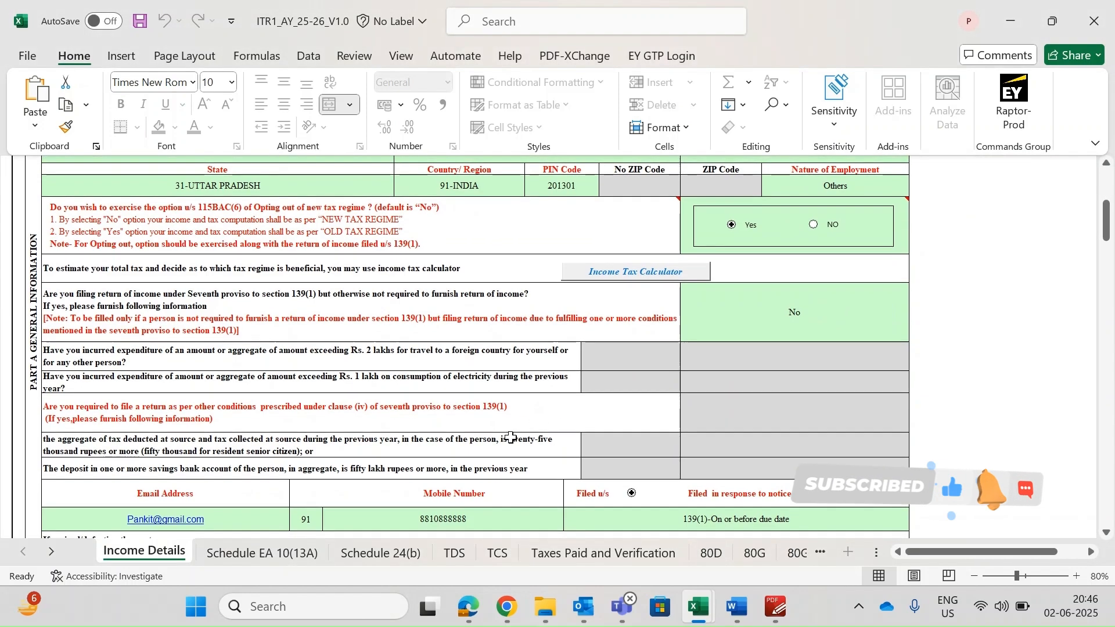
# - Open the TDS schedule, accept its alert, and examine the salary TDS row's TAN, deductor name, income and tax deducted
pyautogui.click(451, 554)
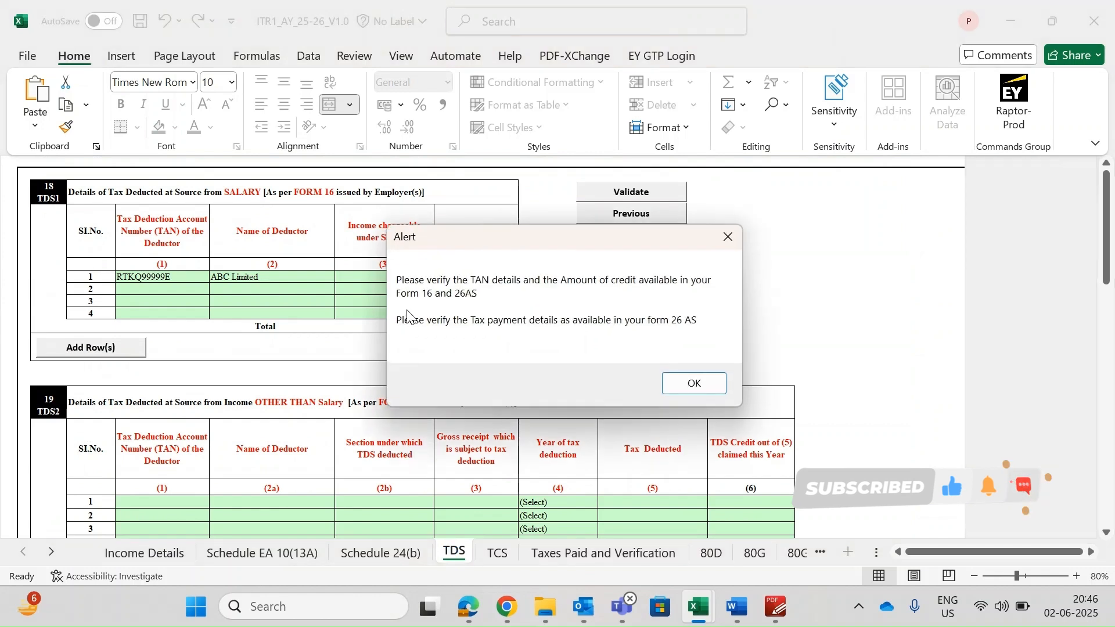
pyautogui.click(694, 383)
pyautogui.press('Left')
pyautogui.press('Left')
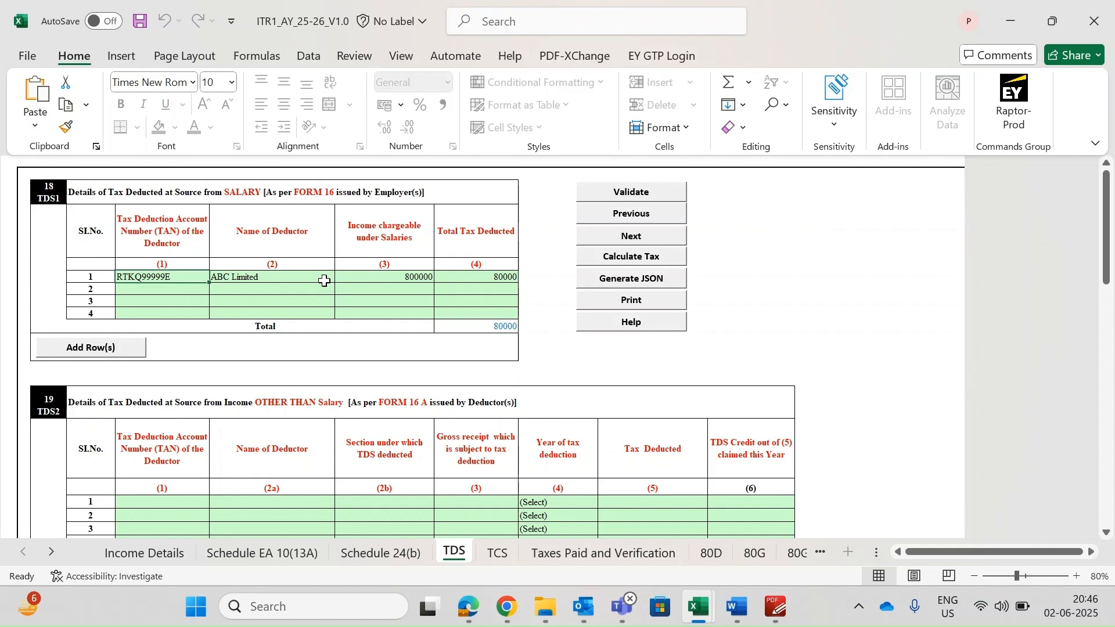
pyautogui.press('Right')
pyautogui.press('Left')
pyautogui.press('Right')
pyautogui.press('Right')
pyautogui.press('Right')
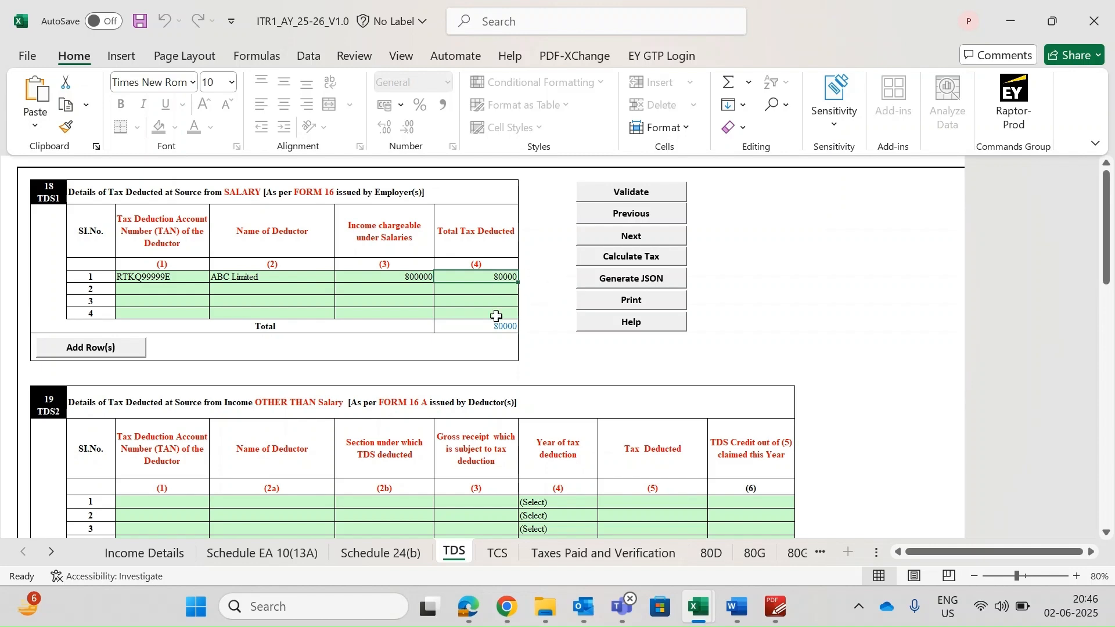
# - Calculate the tax from the TDS schedule and check the refund and bank account details under Taxes Paid and Verification
pyautogui.click(628, 257)
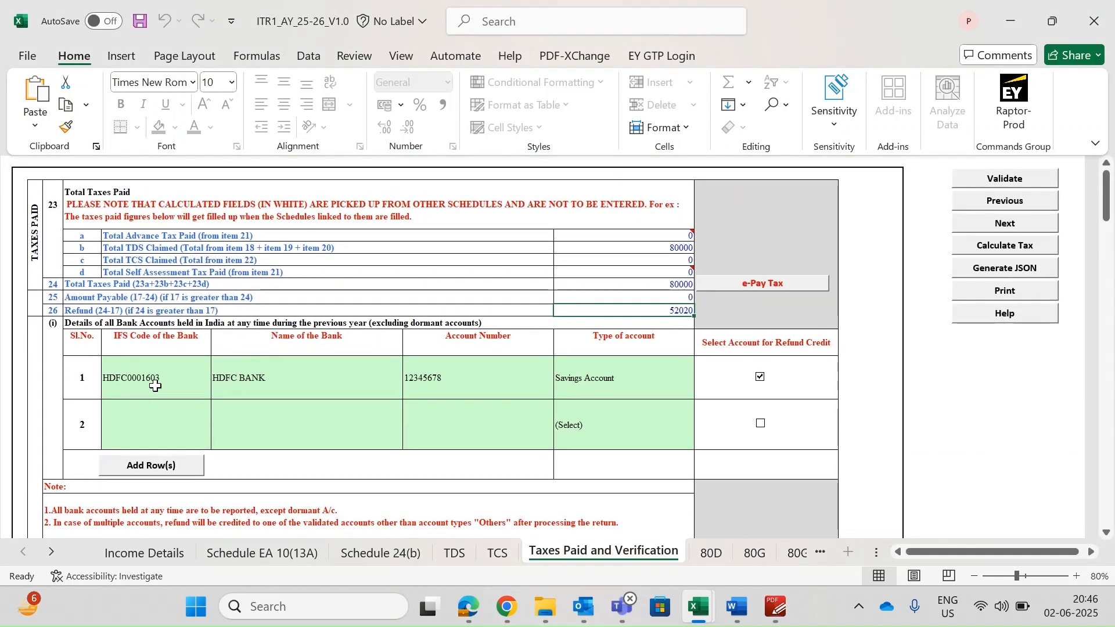
pyautogui.click(155, 386)
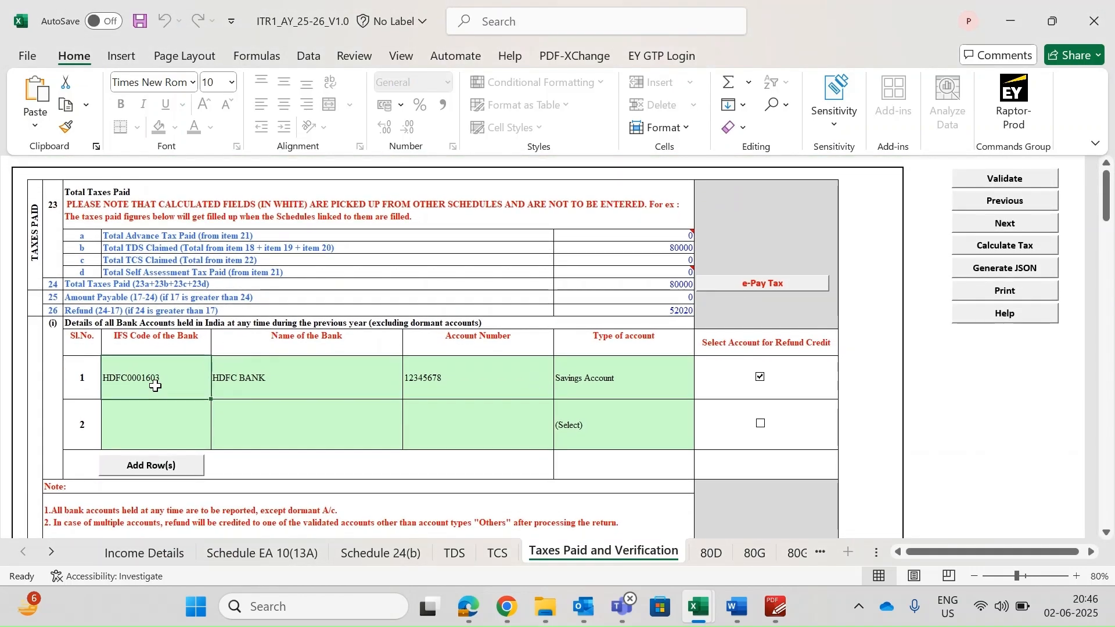
pyautogui.click(248, 382)
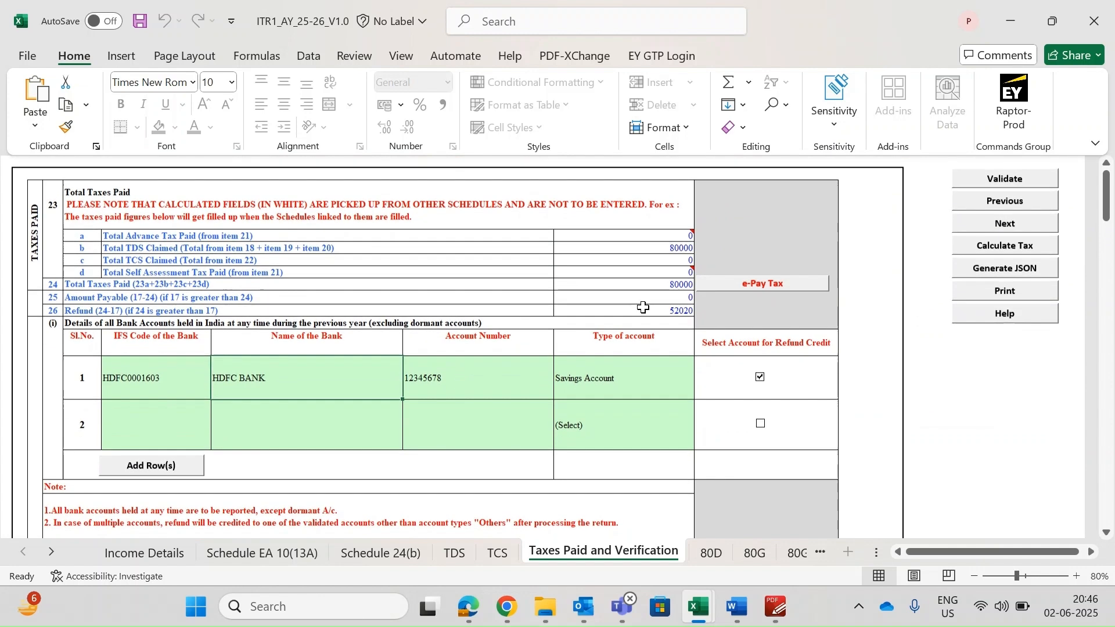
pyautogui.scroll(-1, 556, 439)
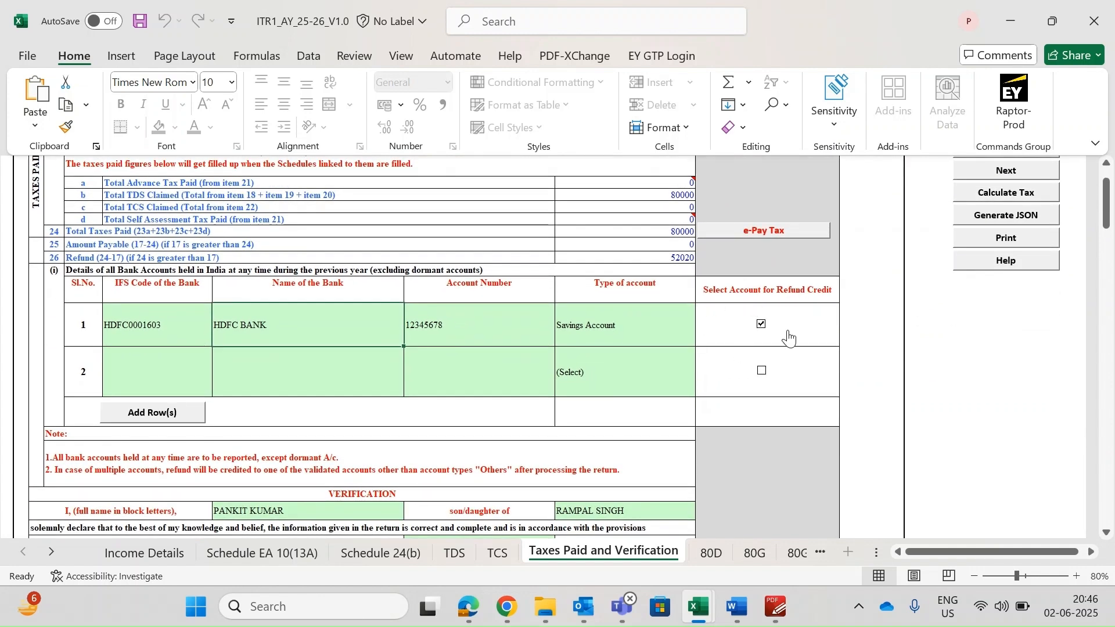
# - Examine the Verification section's full name, parent's name, capacity, Permanent Account Number and place fields
pyautogui.scroll(-4, 643, 348)
pyautogui.click(264, 297)
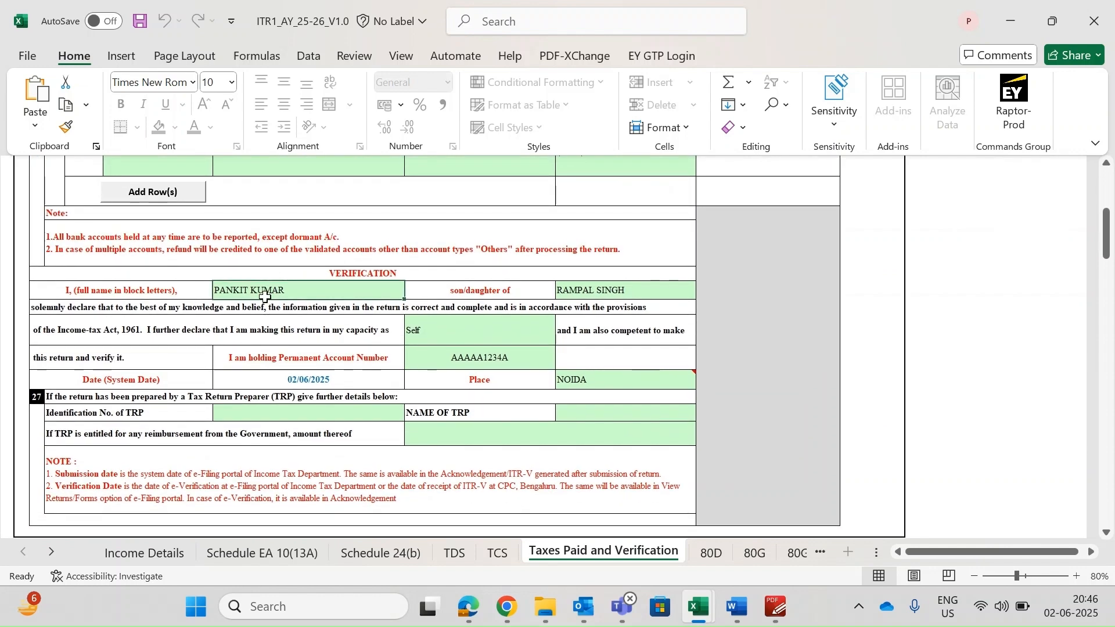
pyautogui.press('Right')
pyautogui.press('Right')
pyautogui.press('Down')
pyautogui.press('Down')
pyautogui.press('Down')
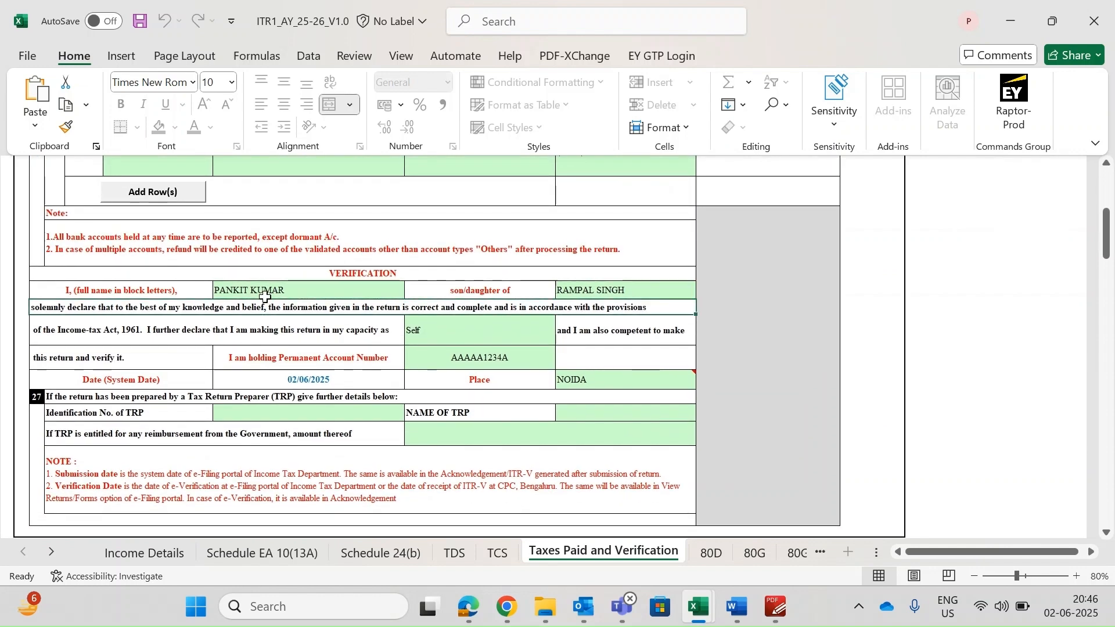
pyautogui.press('Left')
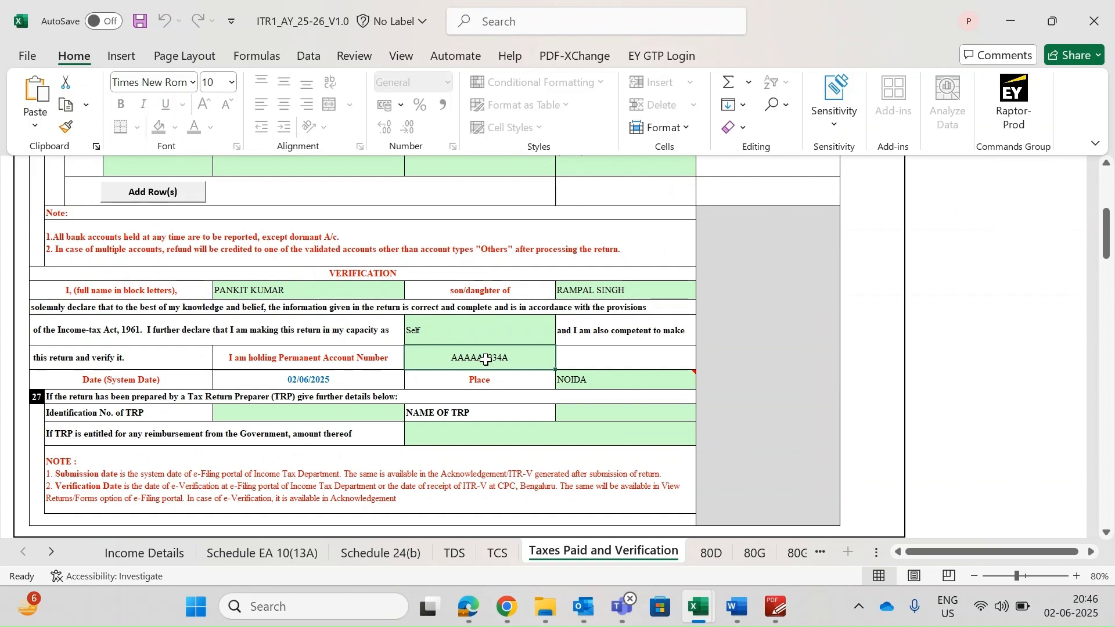
# - Generate the return's JSON from the Taxes Paid and Verification sheet, accept the alerts and save the JSON file
pyautogui.scroll(5, 485, 359)
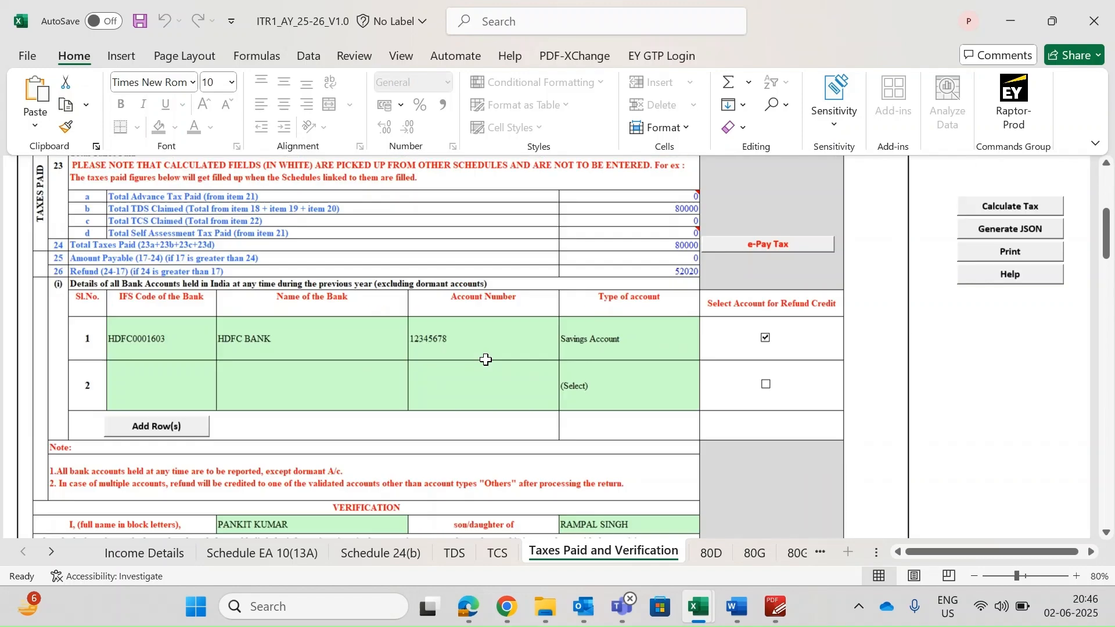
pyautogui.click(1017, 268)
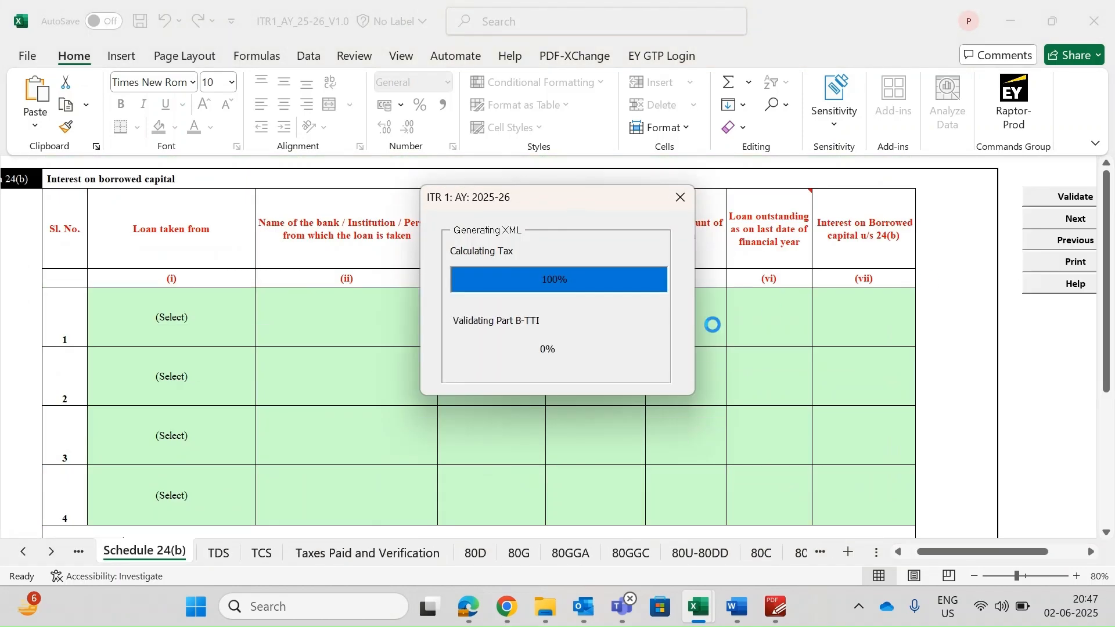
pyautogui.click(702, 364)
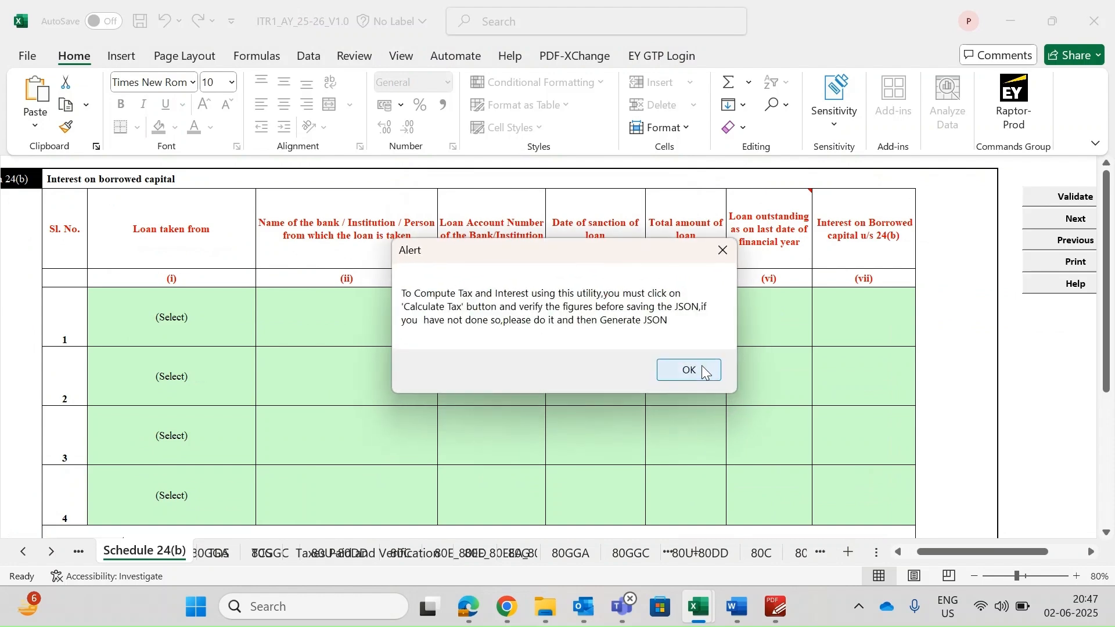
pyautogui.click(690, 369)
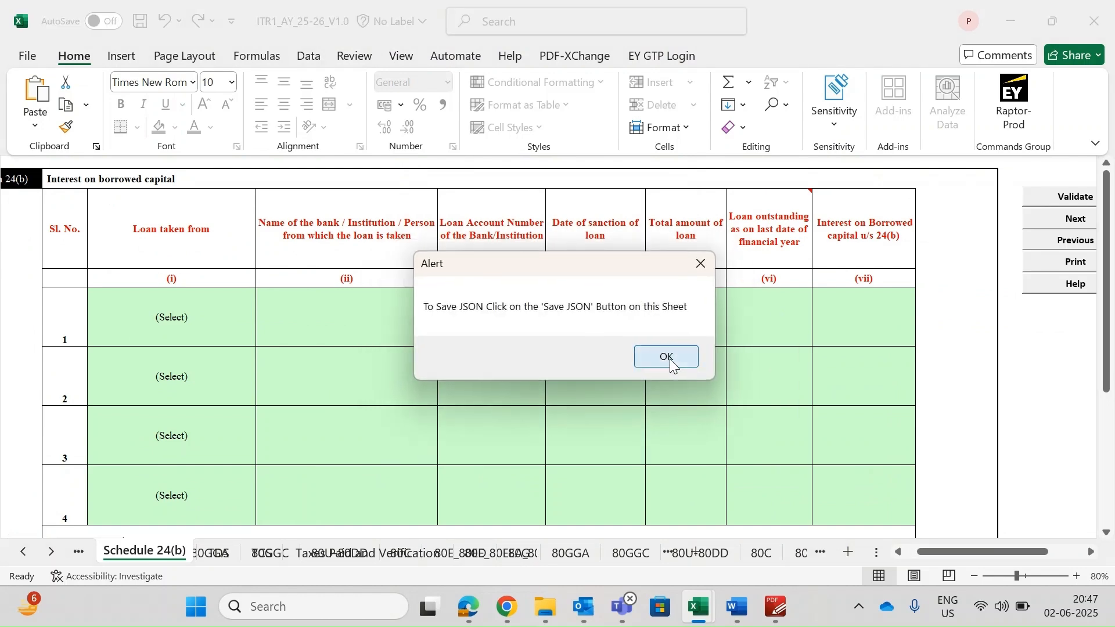
pyautogui.click(670, 359)
pyautogui.click(696, 204)
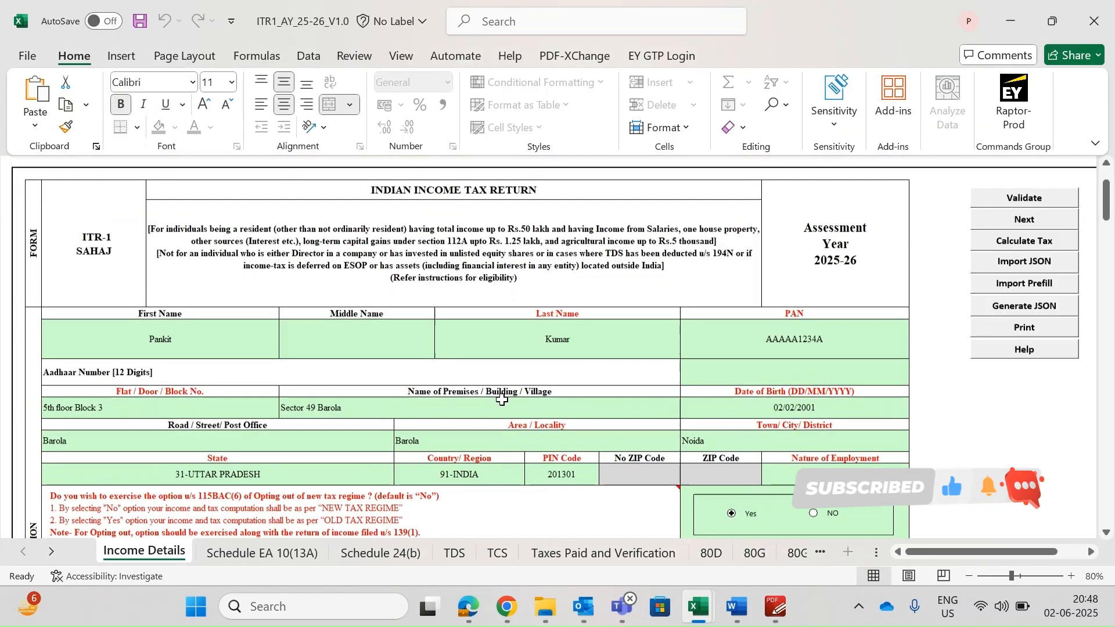
# - Switch to File Explorer, locate the saved JSON file in the ITR1_AY_25-26_V1.0 folder, and return to the return workbook
pyautogui.moveTo(546, 607)
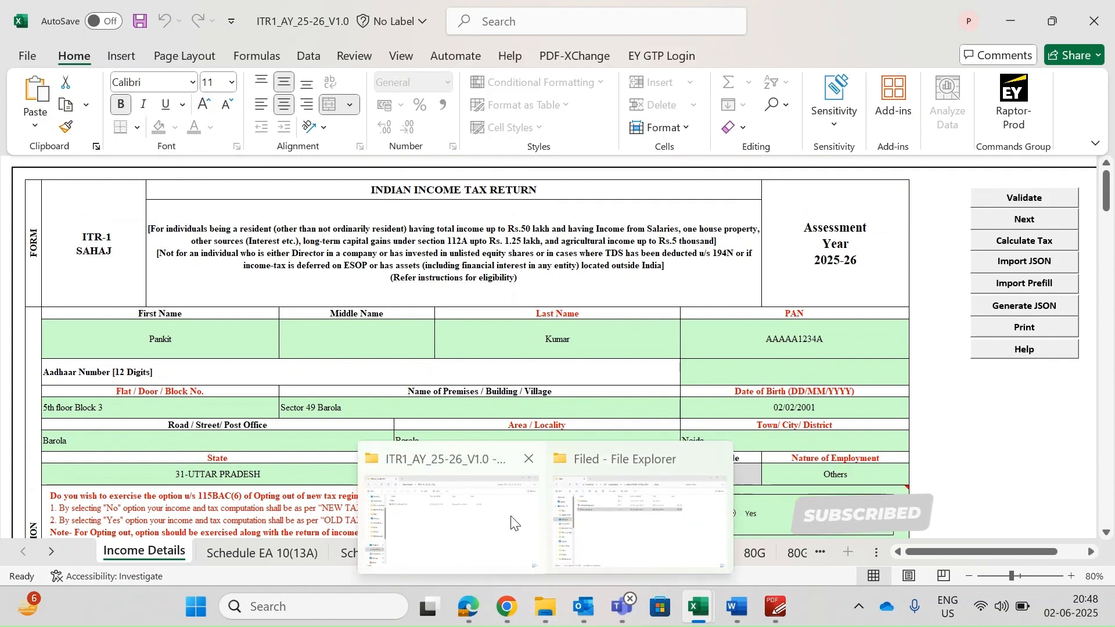
pyautogui.click(473, 510)
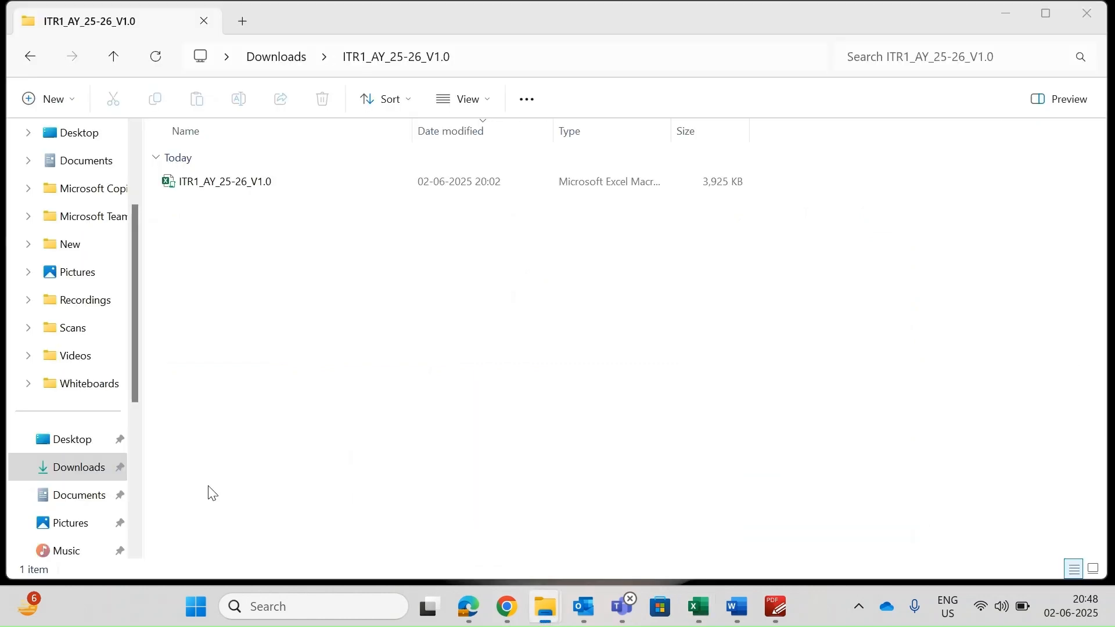
pyautogui.click(65, 482)
pyautogui.click(262, 397)
pyautogui.doubleClick(261, 398)
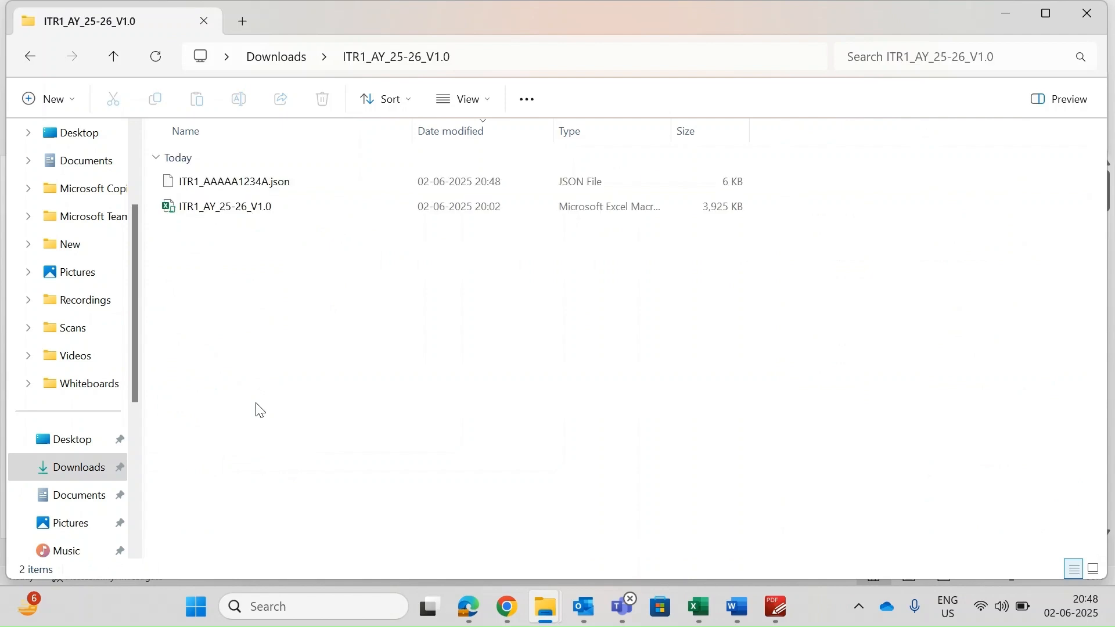
pyautogui.press('Down')
pyautogui.press('Up')
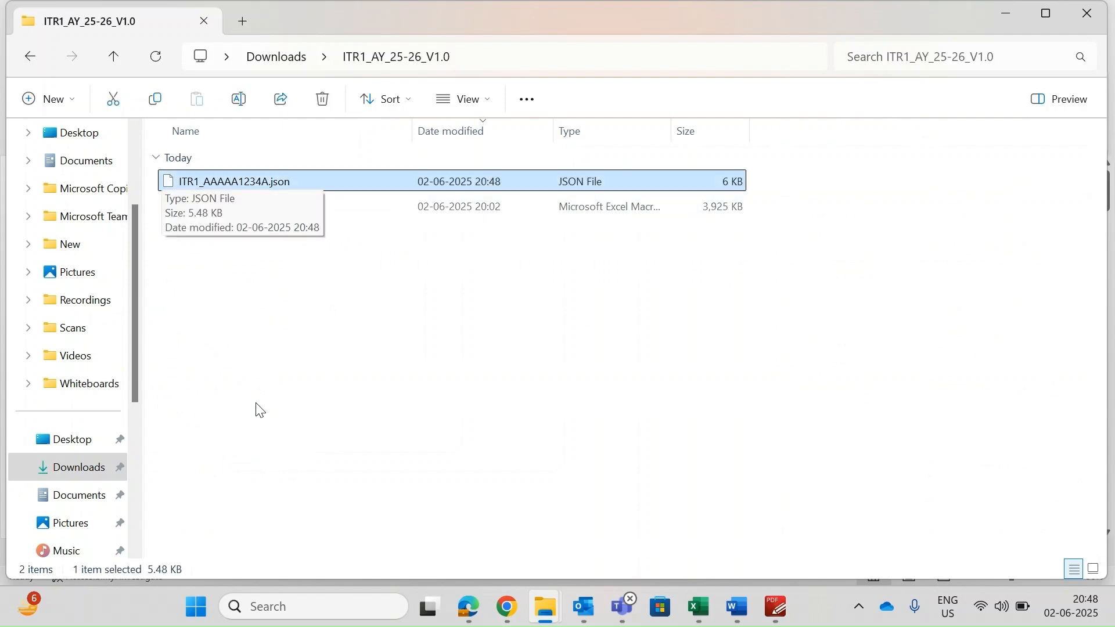
pyautogui.hotkey('alt', 'Tab')
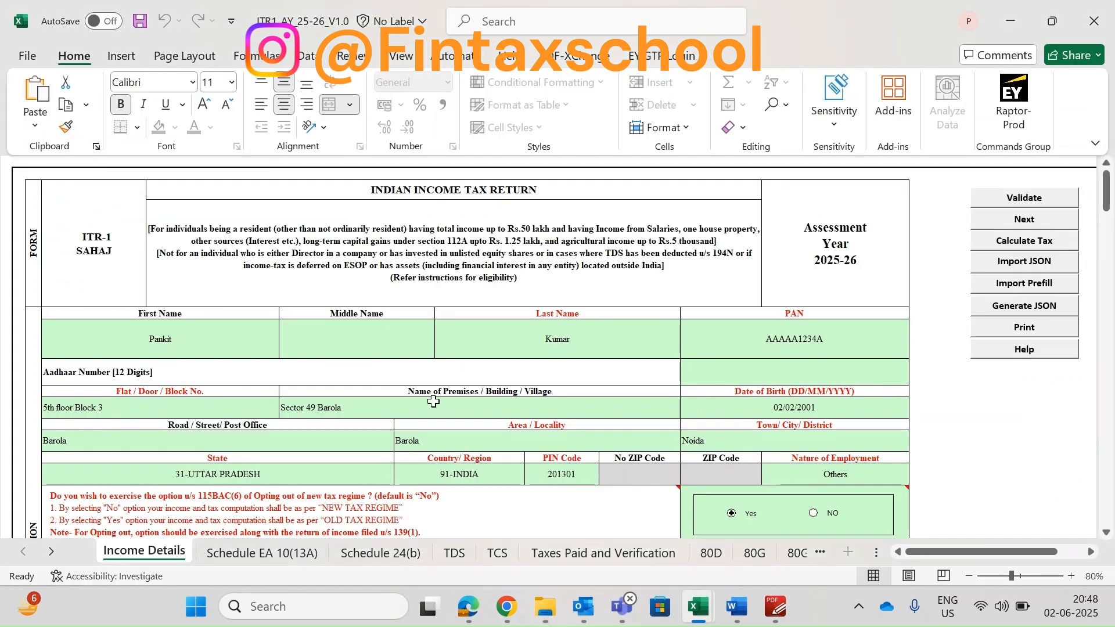